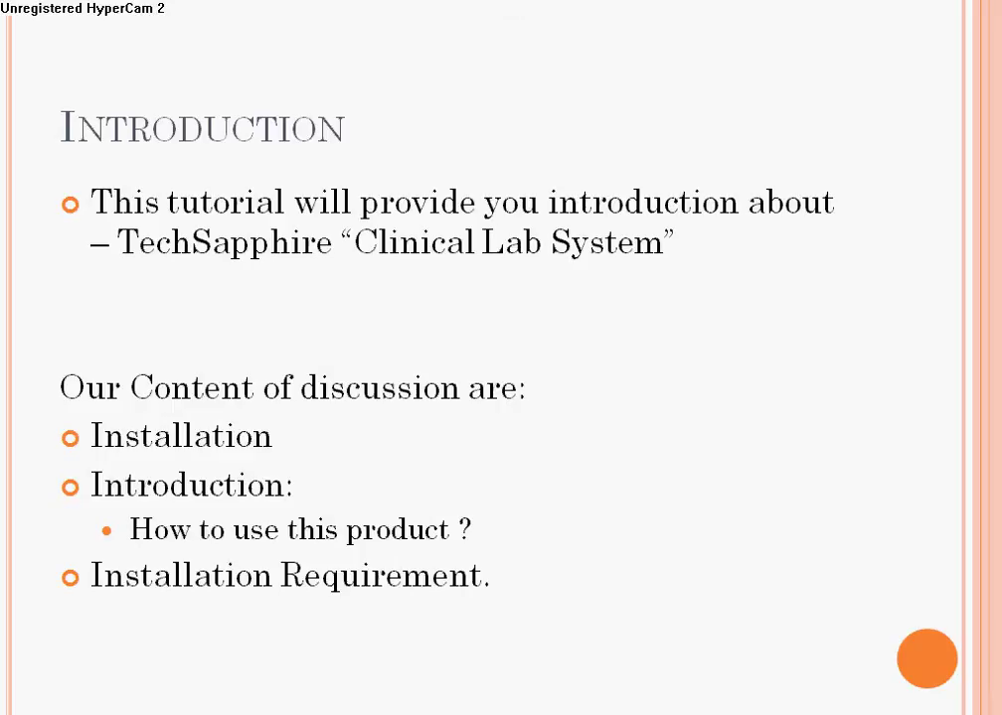
- Advance the slideshow past the Introduction slide to reach the desktop with the Clinical Lab Setup folder
key("Right")
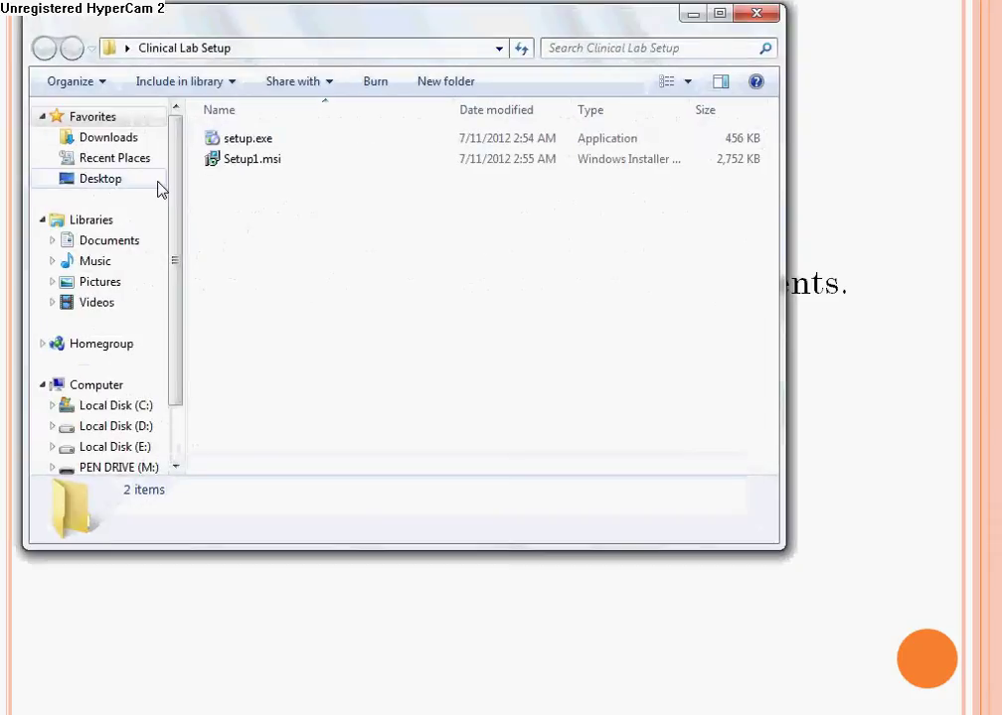
- Run setup.exe and install Clinical Lab to the default TechSapphire folder in Program Files (x86)
double_click(243, 143)
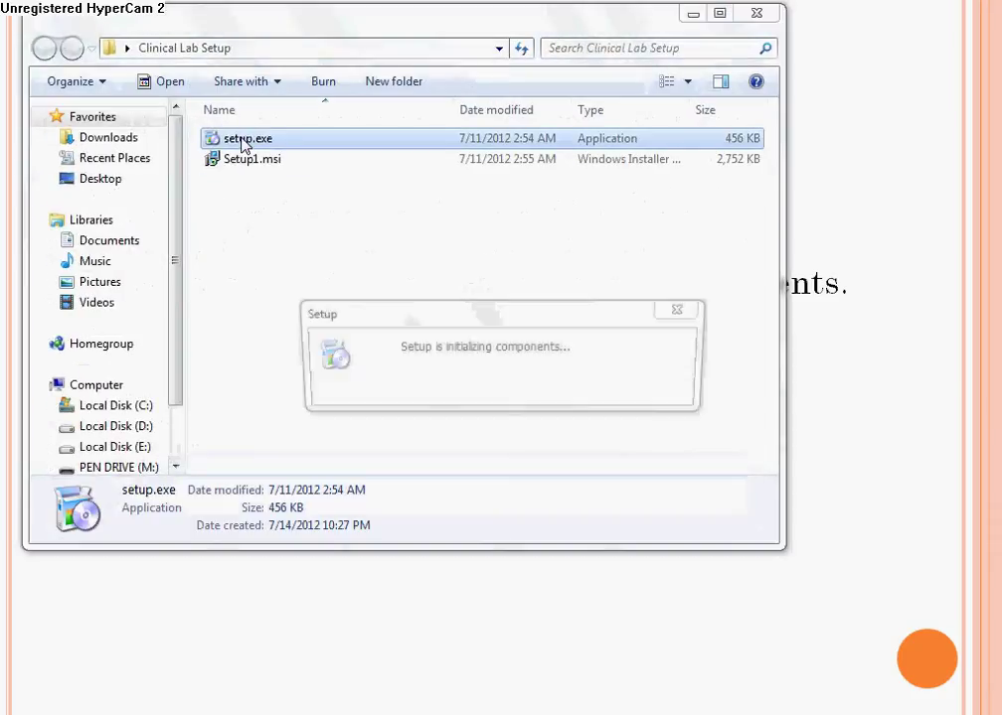
left_click(679, 537)
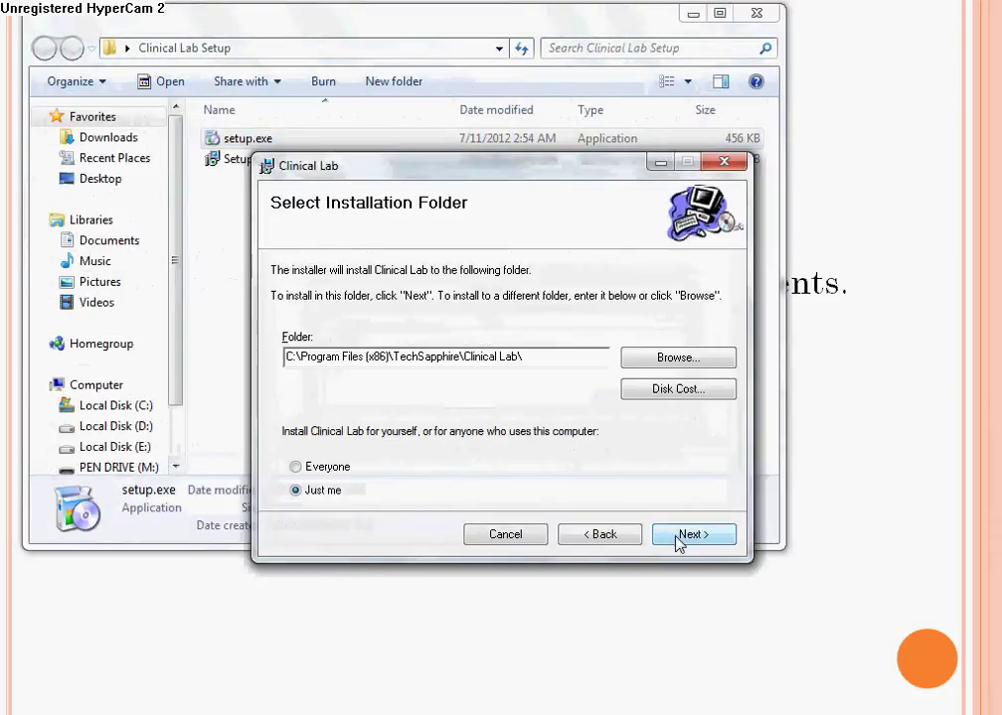
left_click(647, 363)
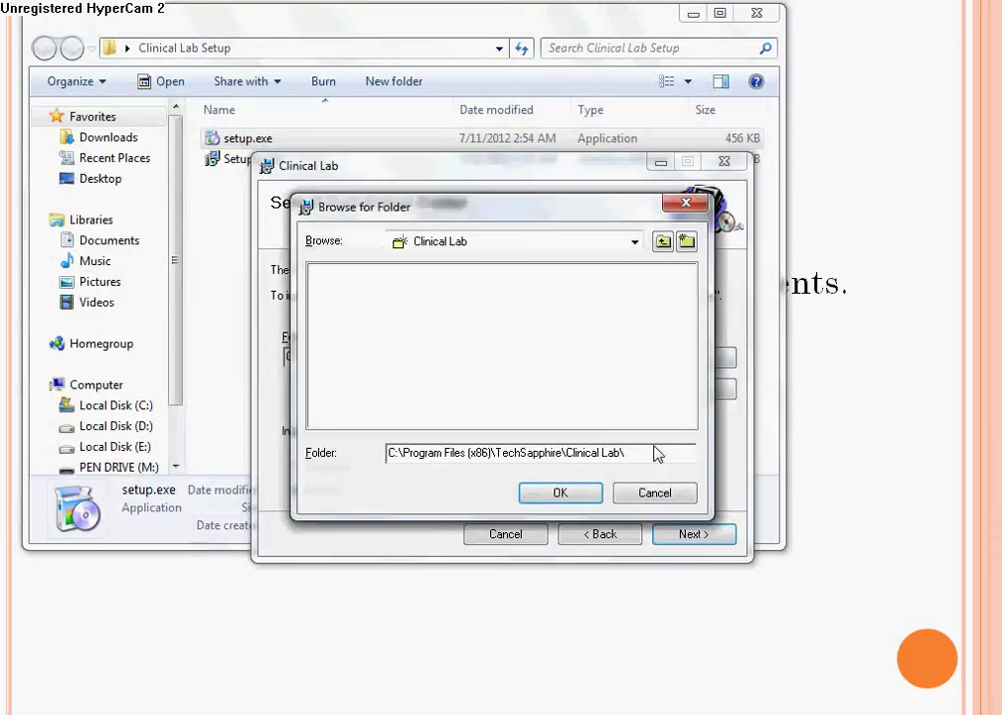
left_click(656, 494)
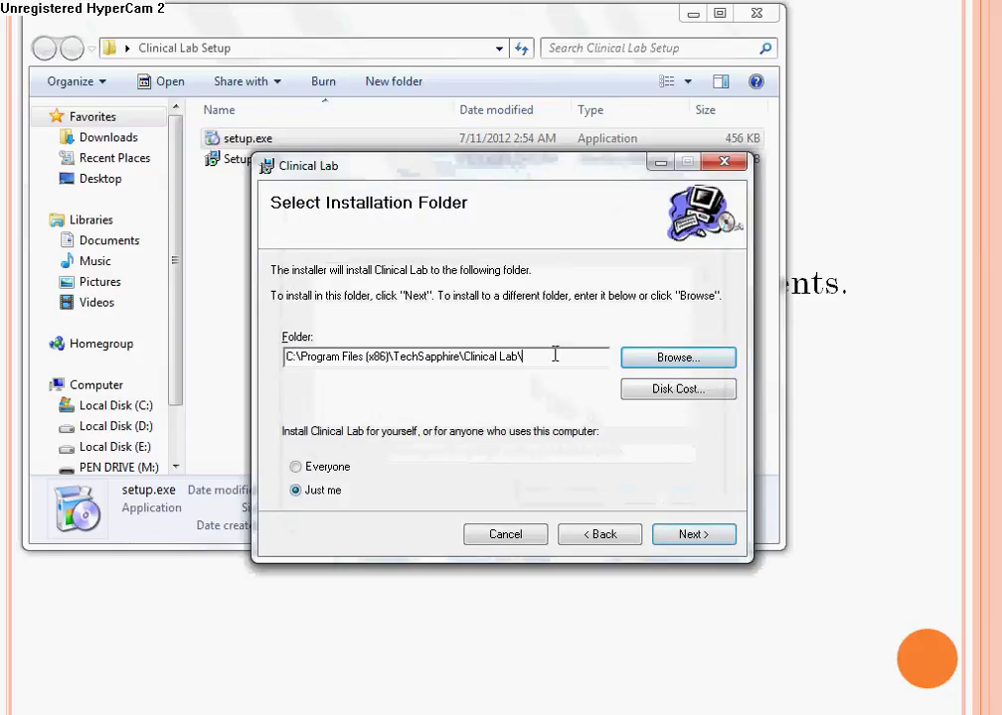
left_click_drag(553, 355, 293, 336)
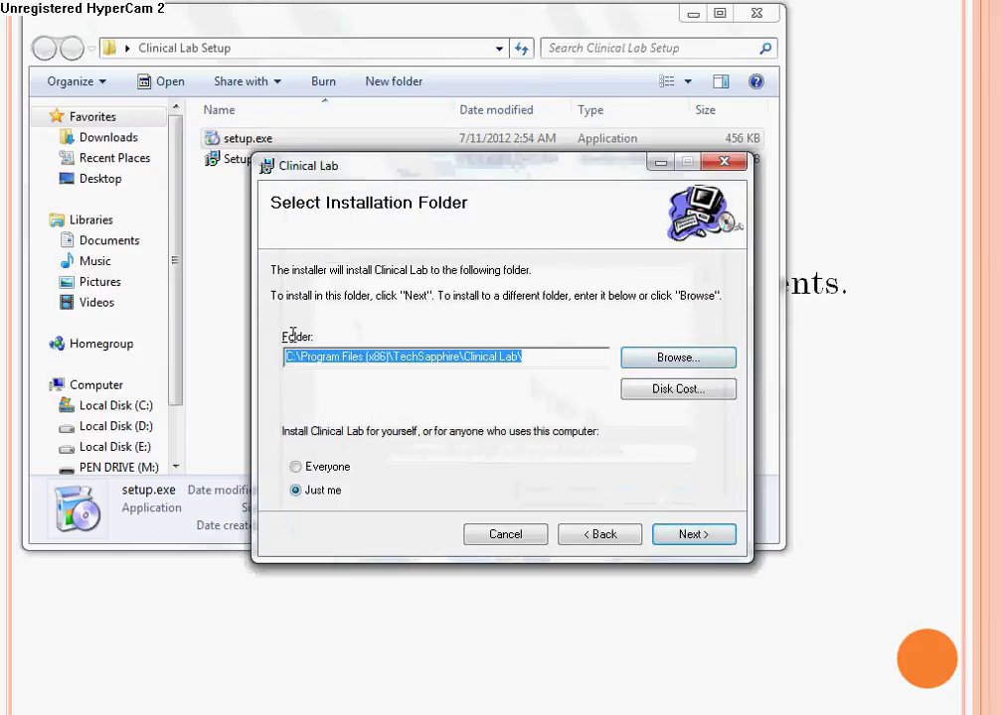
left_click(702, 540)
left_click(694, 536)
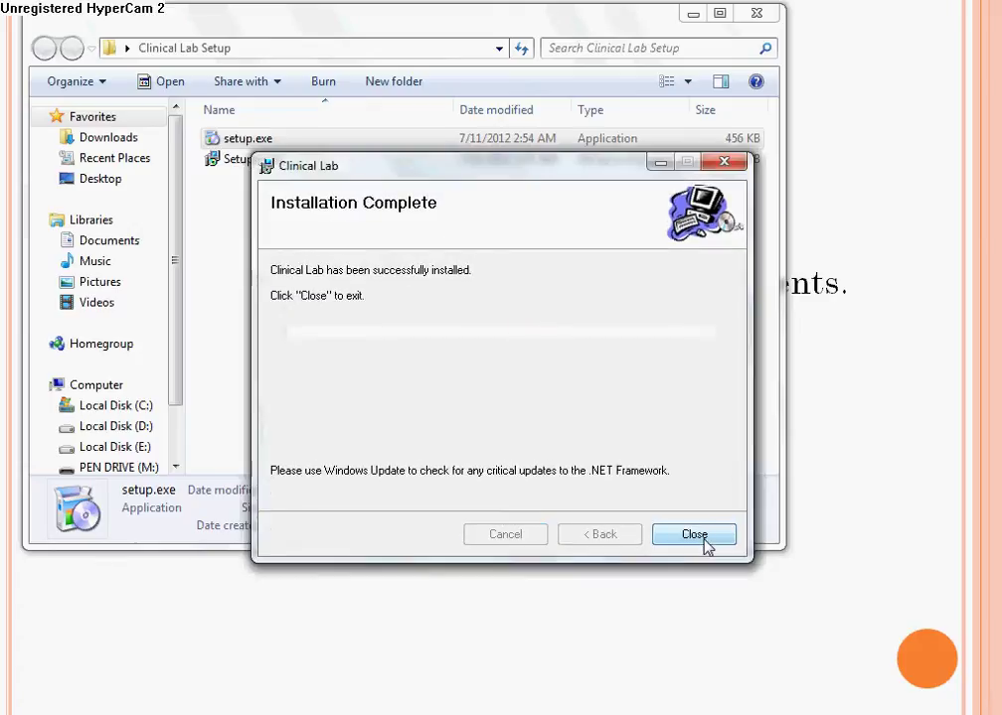
left_click(704, 539)
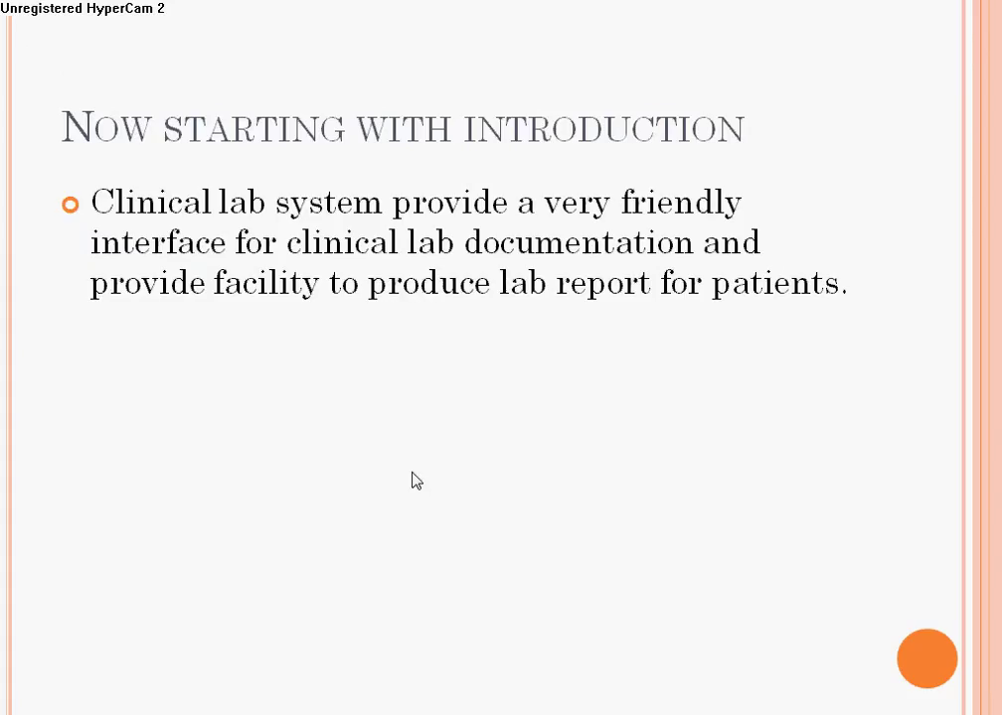
- Launch TechSapphire Clinical Lab from the Start menu's TechSapphire folder, then minimize its window
key("super")
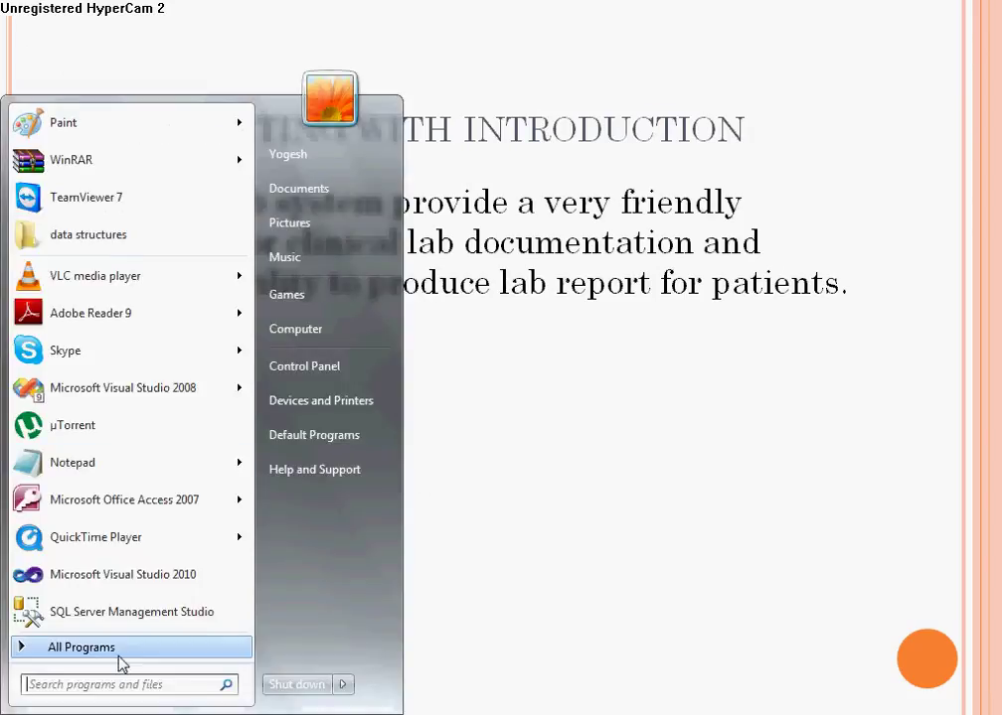
left_click(118, 656)
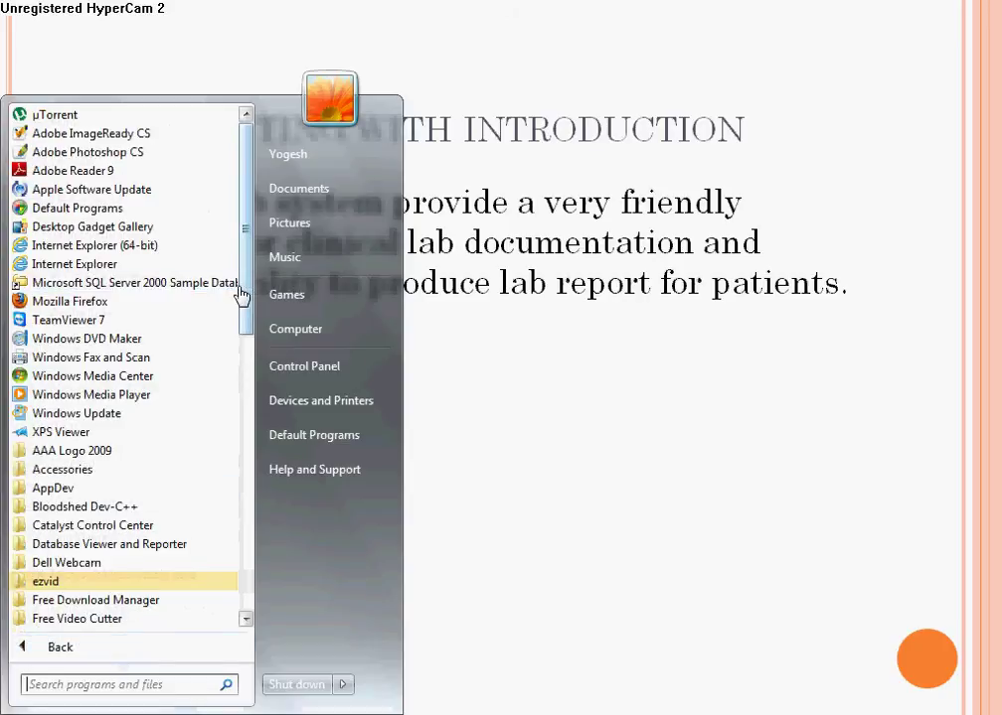
left_click_drag(245, 298, 248, 565)
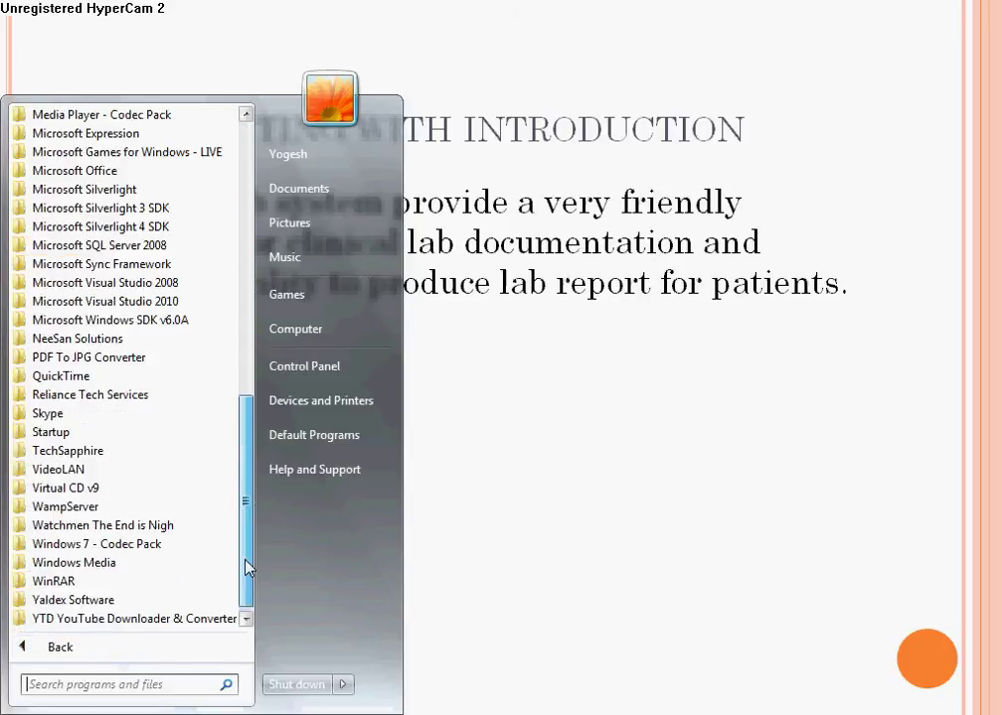
left_click(103, 455)
left_click(120, 490)
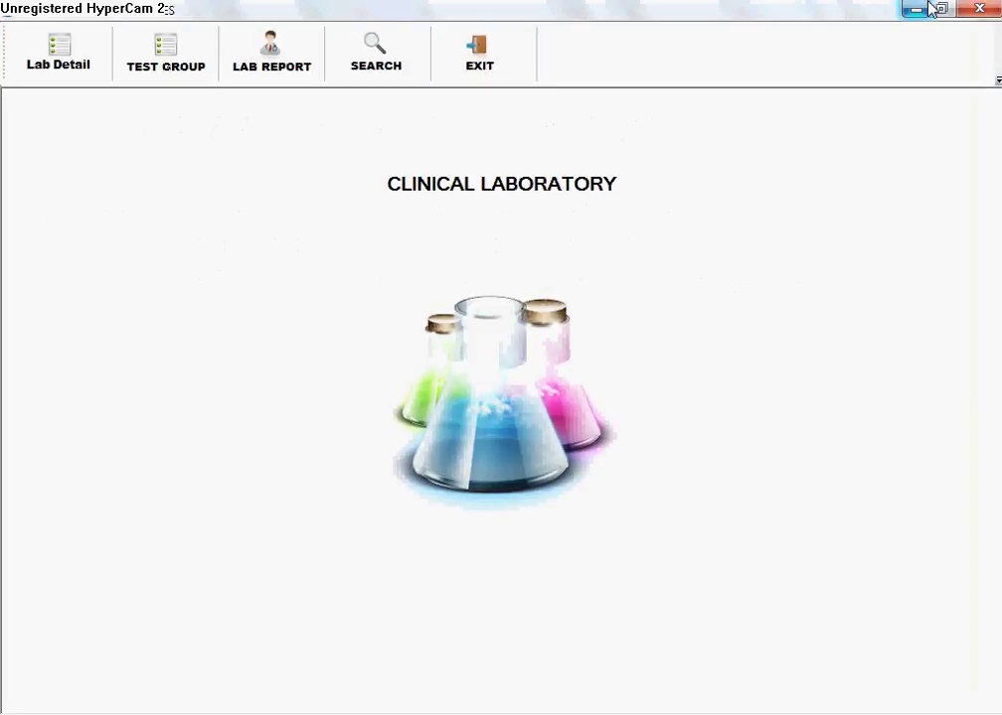
left_click(914, 9)
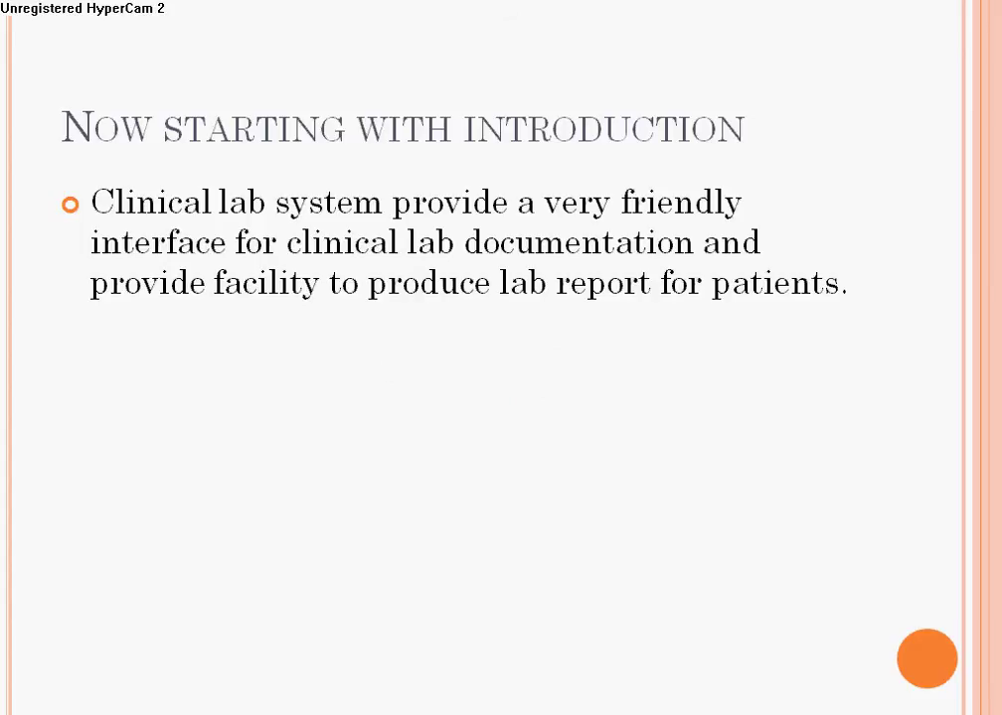
- Show the Listing Menu slide, then bring the Clinical Laboratory window back to the front
key("Right")
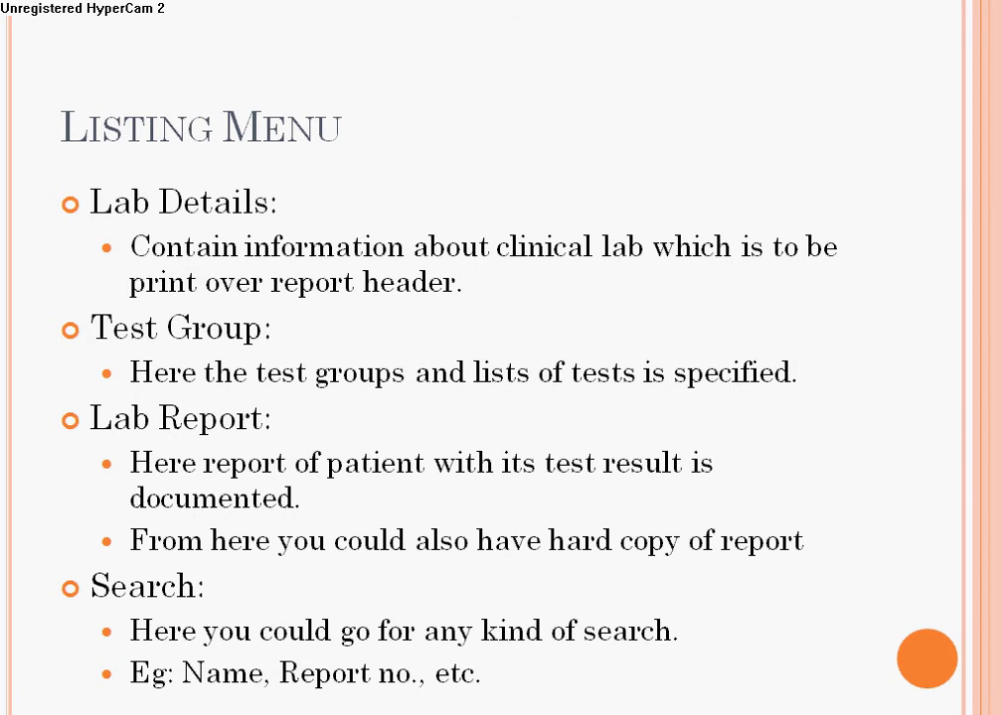
key("super+Tab")
key("super+Tab")
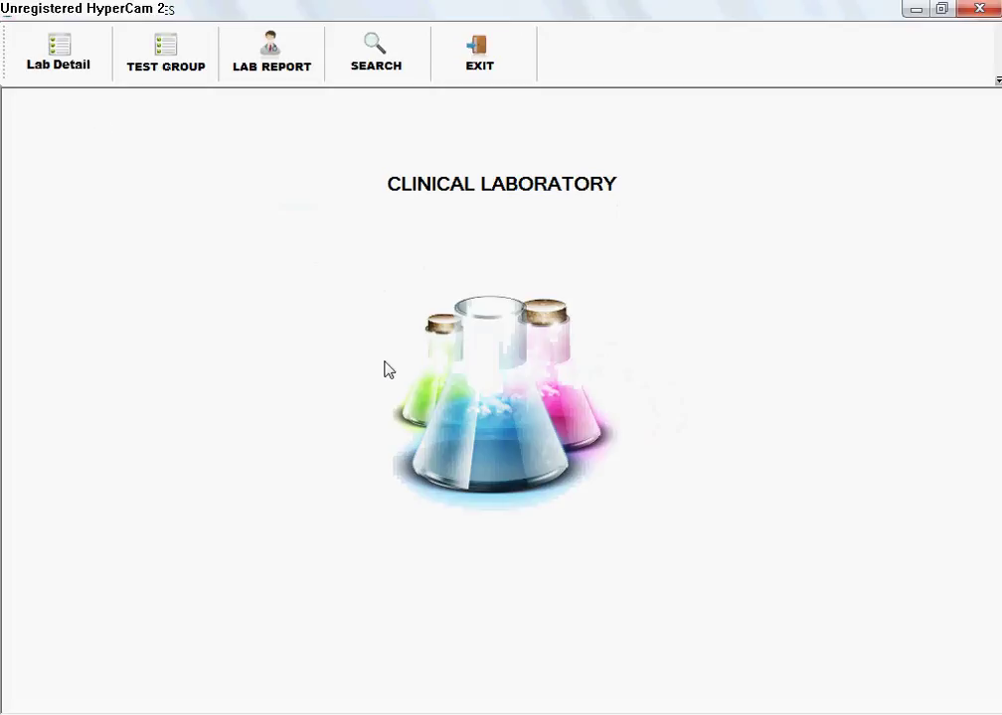
left_click(36, 40)
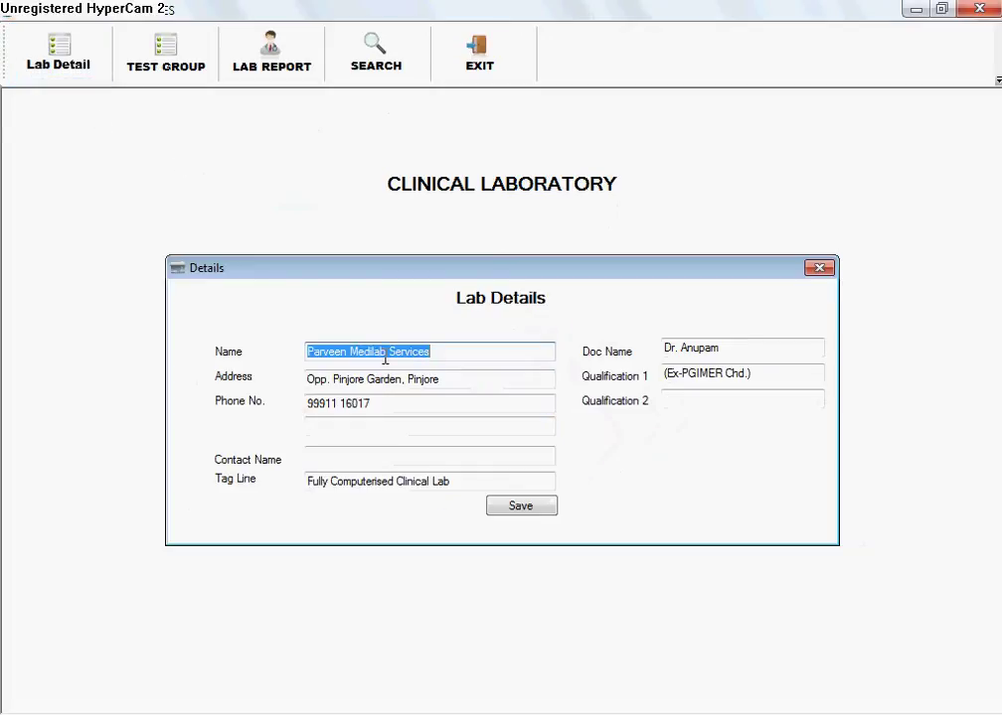
type("Techs")
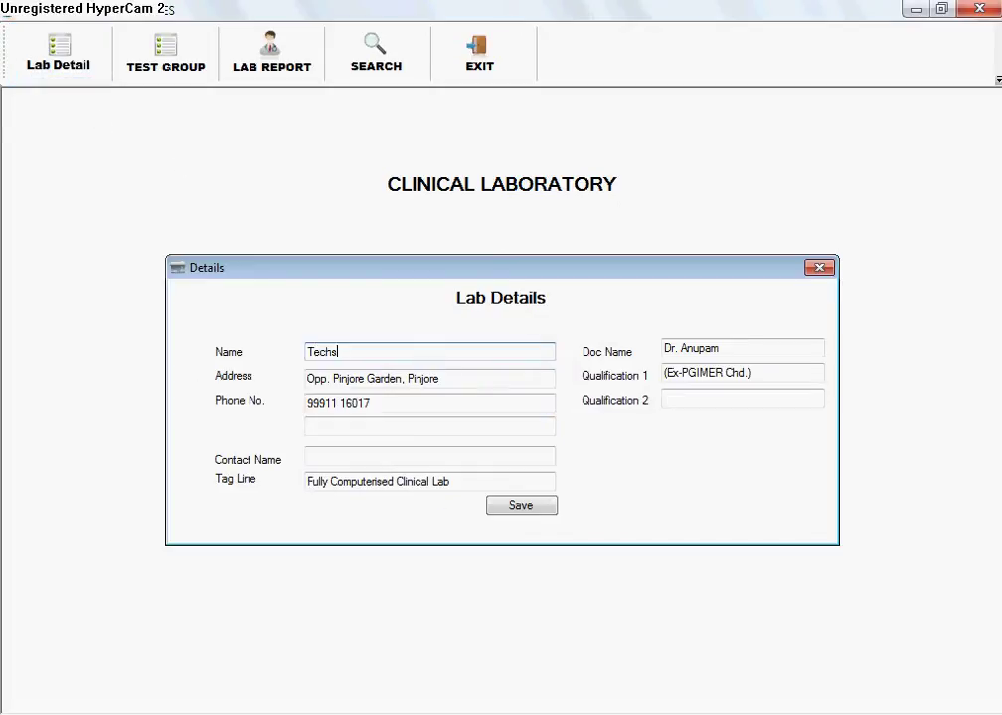
key("BackSpace")
type("Sapphire")
key("Tab")
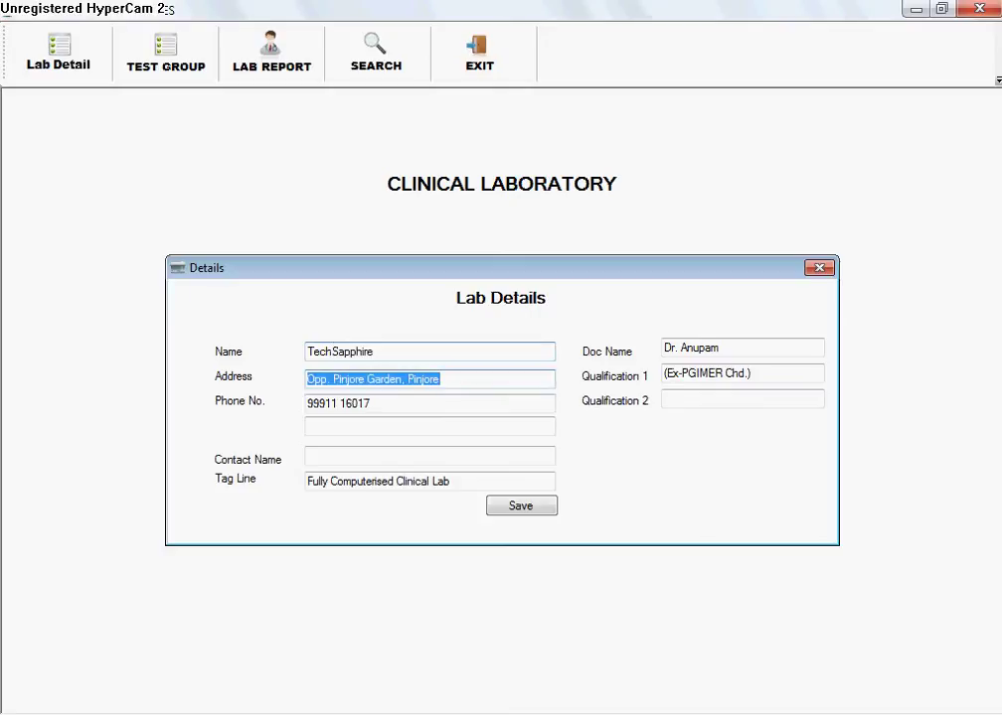
type("Www.te")
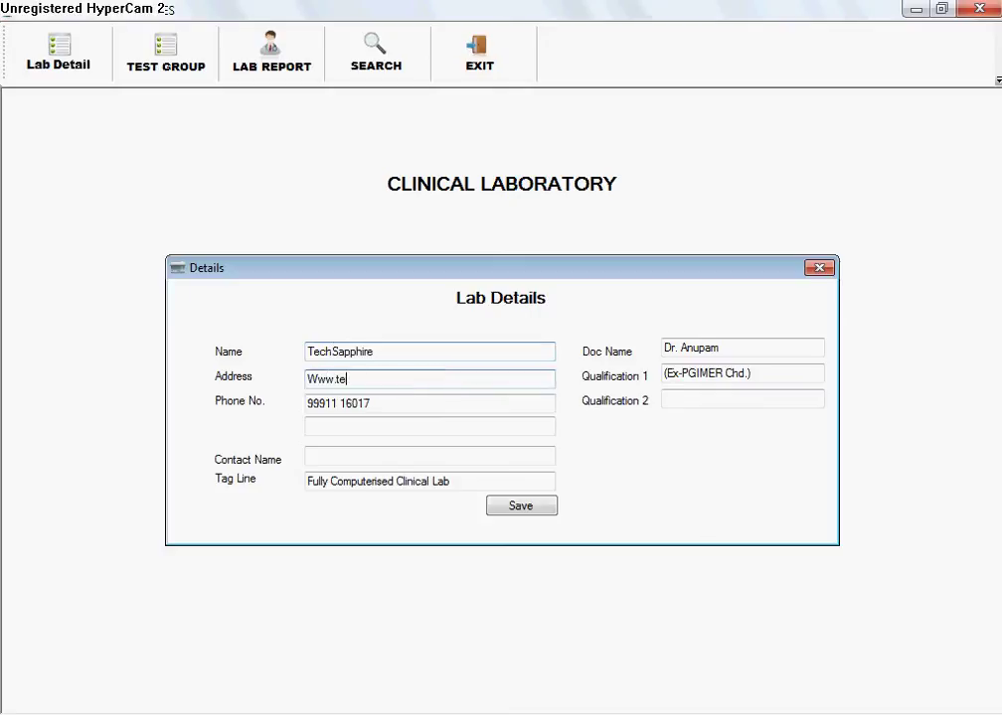
type("chsapphire.ion")
key("BackSpace")
key("BackSpace")
type("n")
key("Tab")
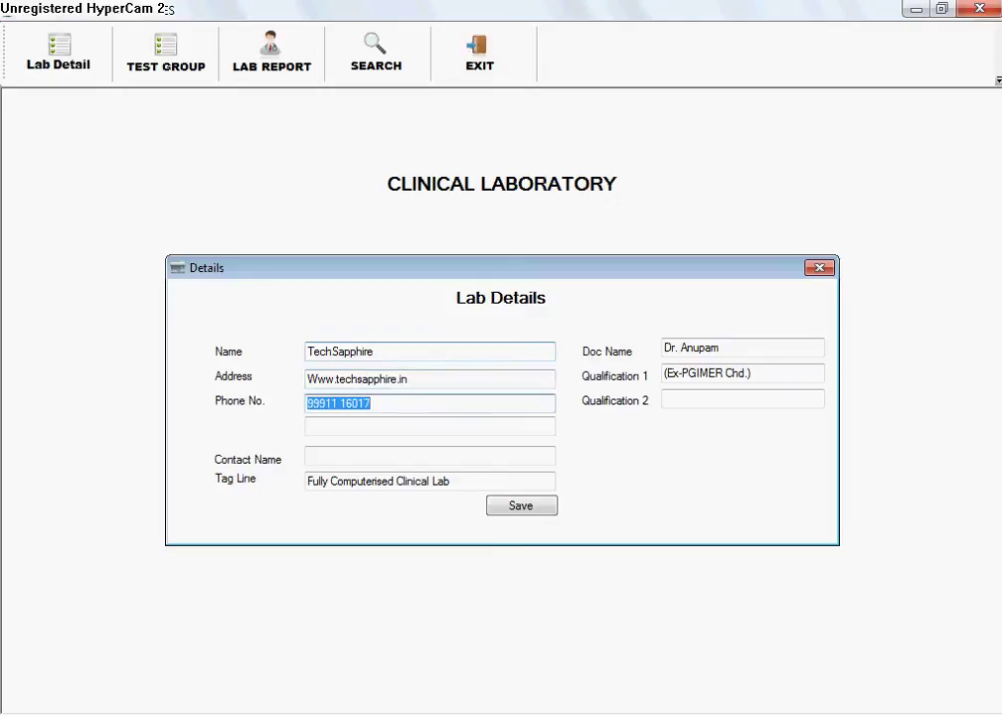
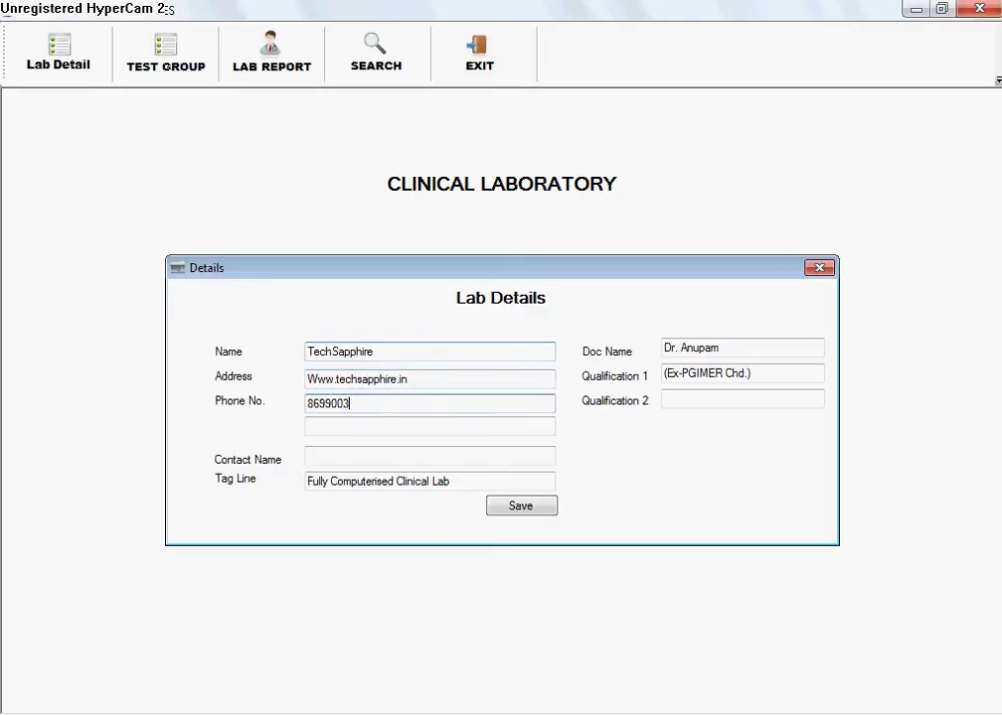
key("Tab")
key("Tab")
key("Tab")
key("Tab")
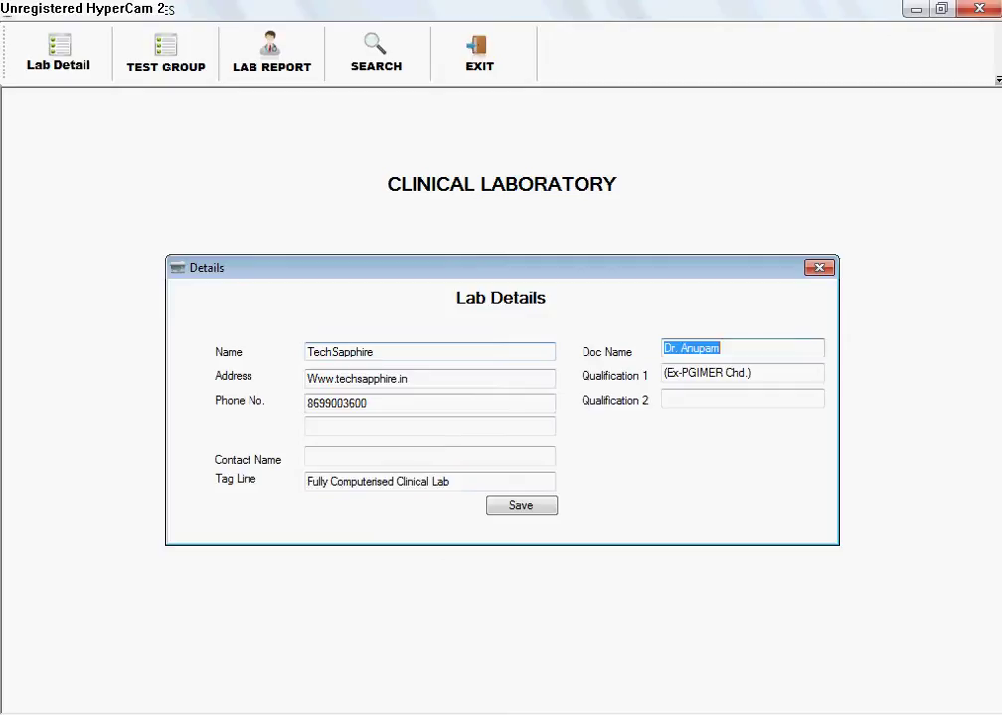
- Correct the doctor's name, set Qualification 1 to MBBS, then save and close the form
left_click(734, 351)
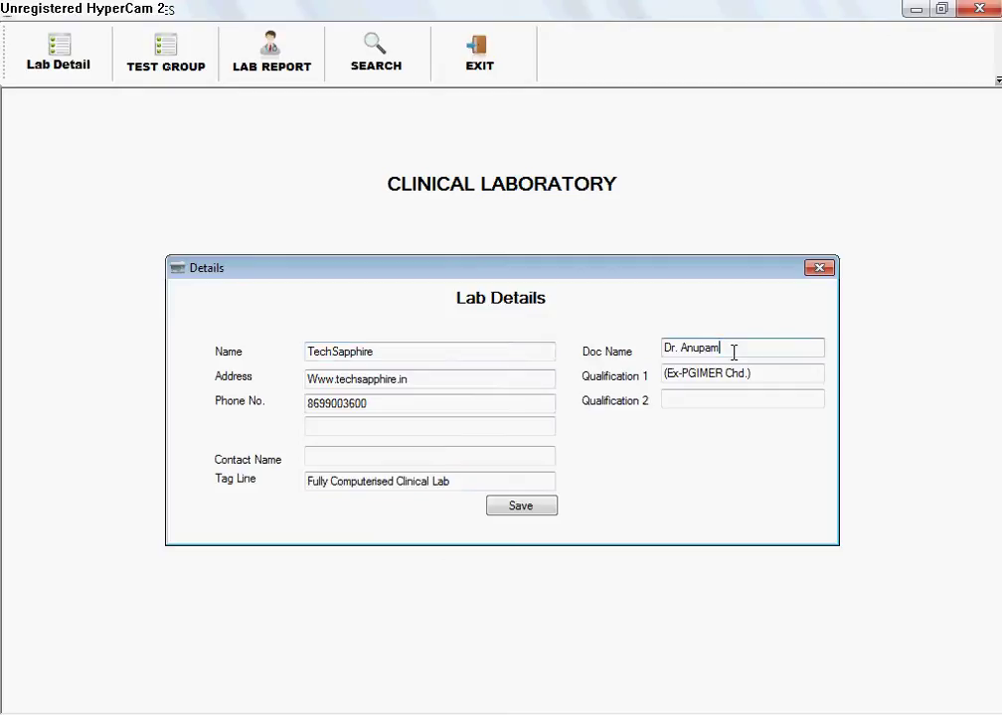
key("BackSpace")
key("BackSpace")
key("BackSpace")
key("BackSpace")
type("uj")
left_click(795, 379)
left_click_drag(795, 379, 633, 376)
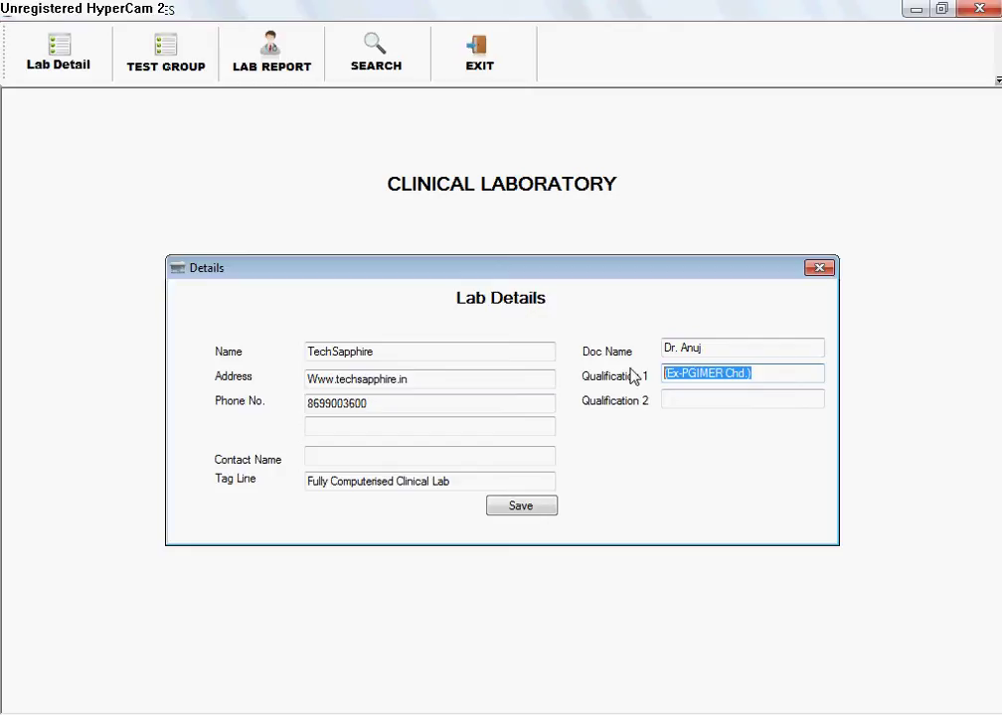
type("MM")
key("BackSpace")
type("BBS")
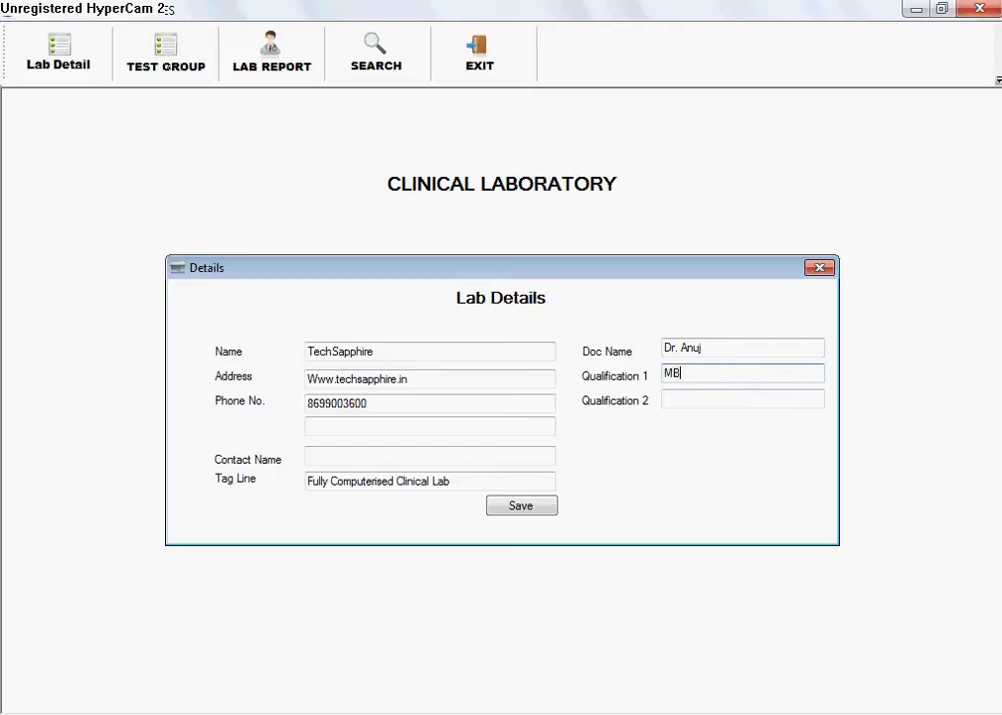
left_click(543, 512)
left_click(546, 428)
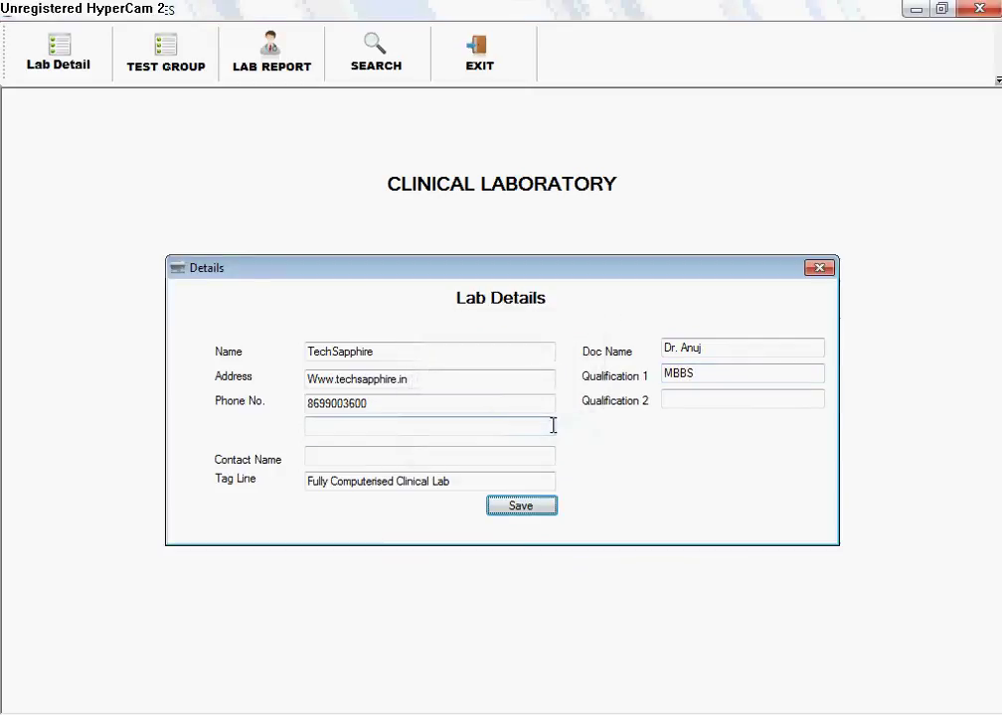
left_click(817, 269)
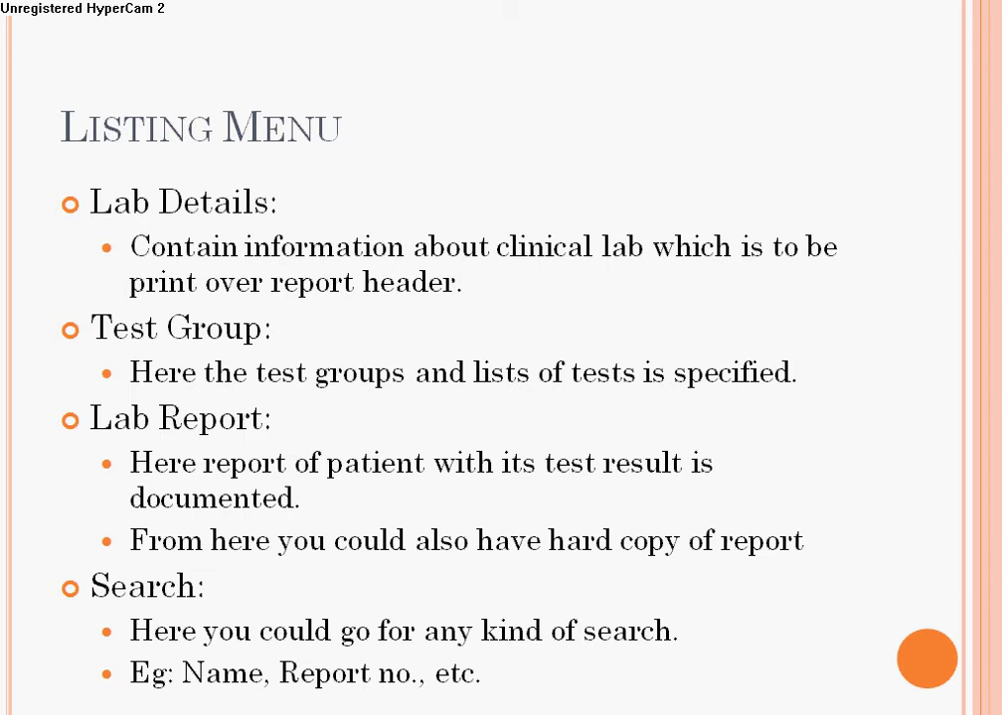
- Switch from the Listing Menu slide back to the Clinical Laboratory window
key("alt+Tab")
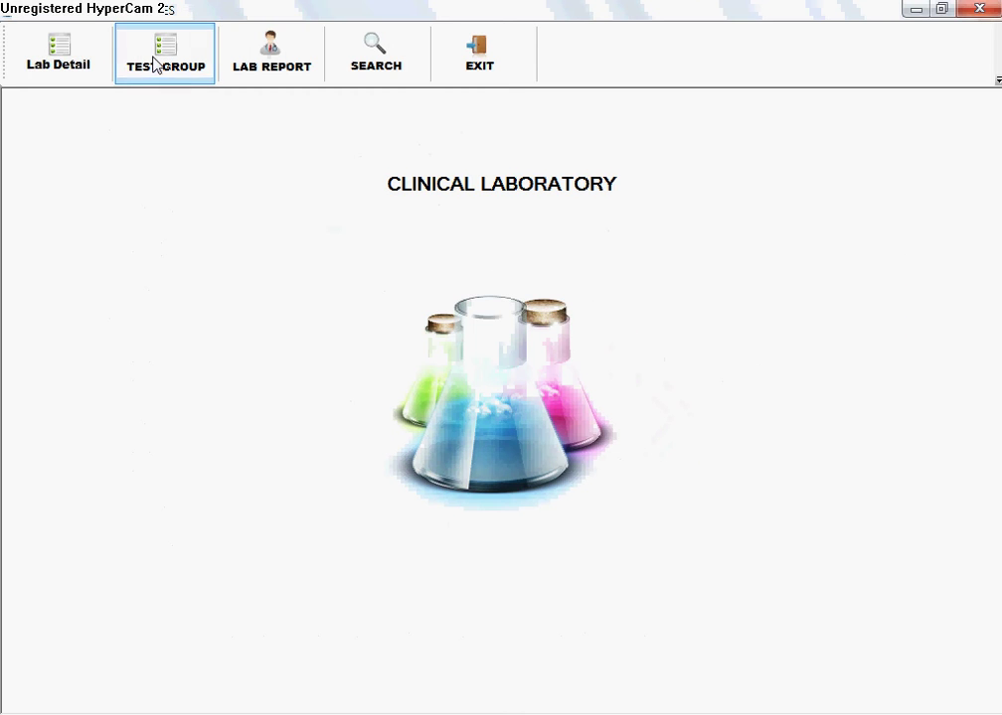
- Open Category Master, browse the categories, and load WIDAL TEST (SLIDE METHOD) showing S.TYPHI 0 and S TYPHI H
left_click(154, 64)
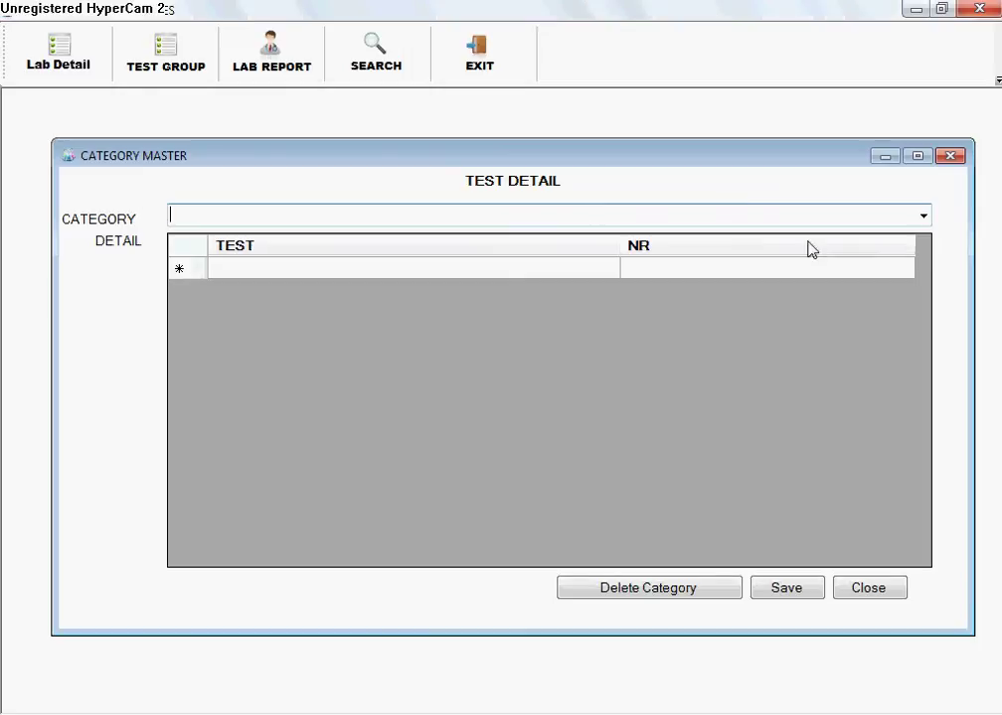
left_click(924, 218)
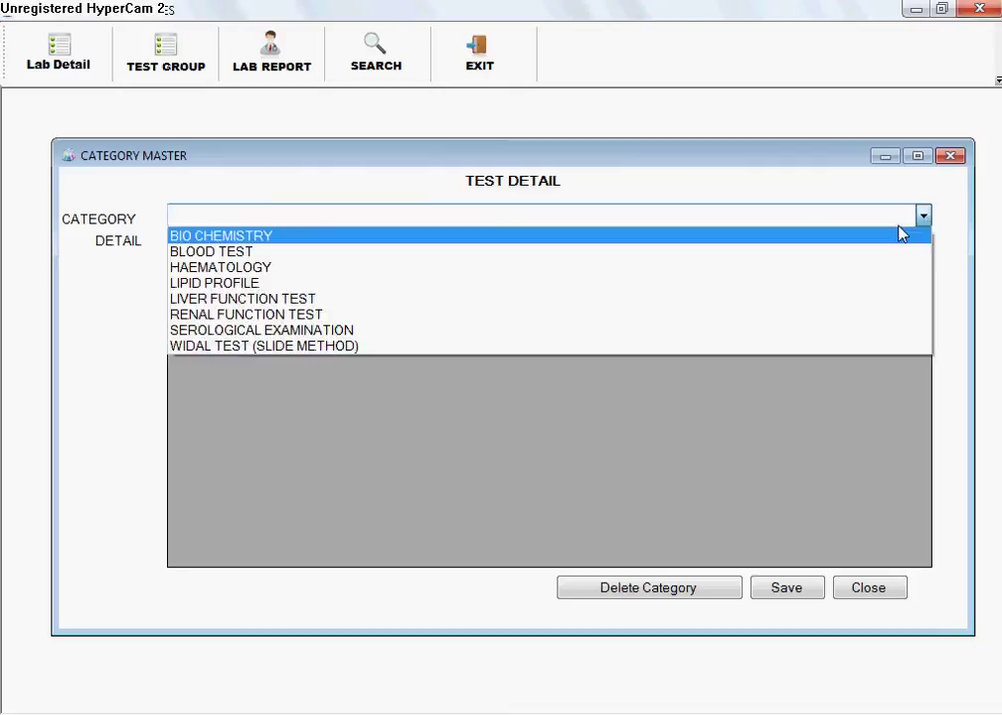
left_click(837, 238)
key("Down")
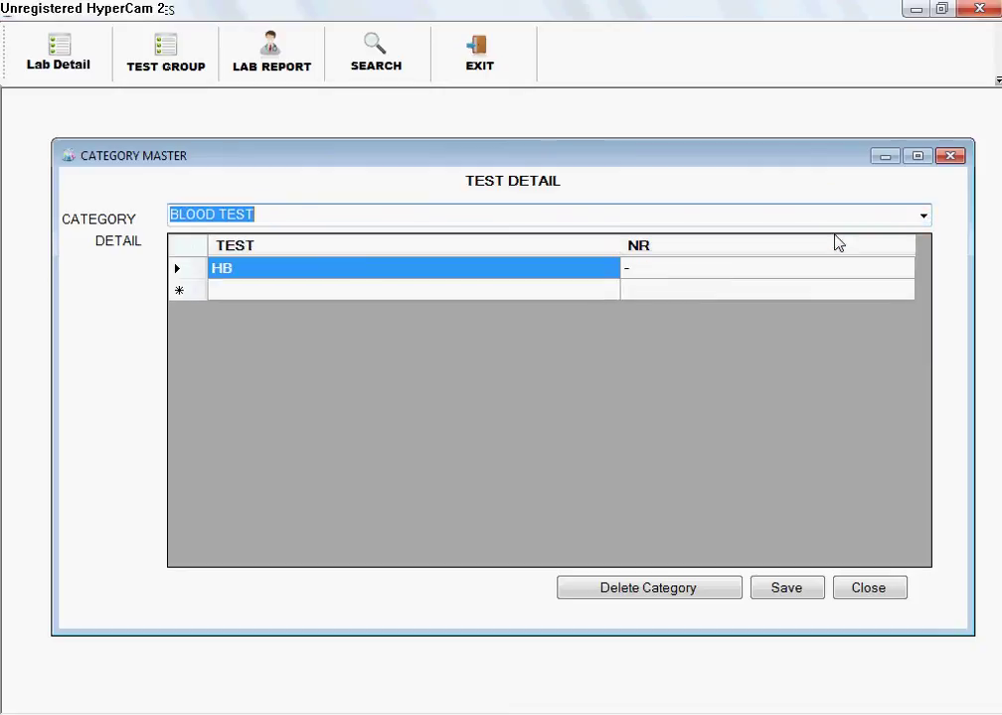
key("Down")
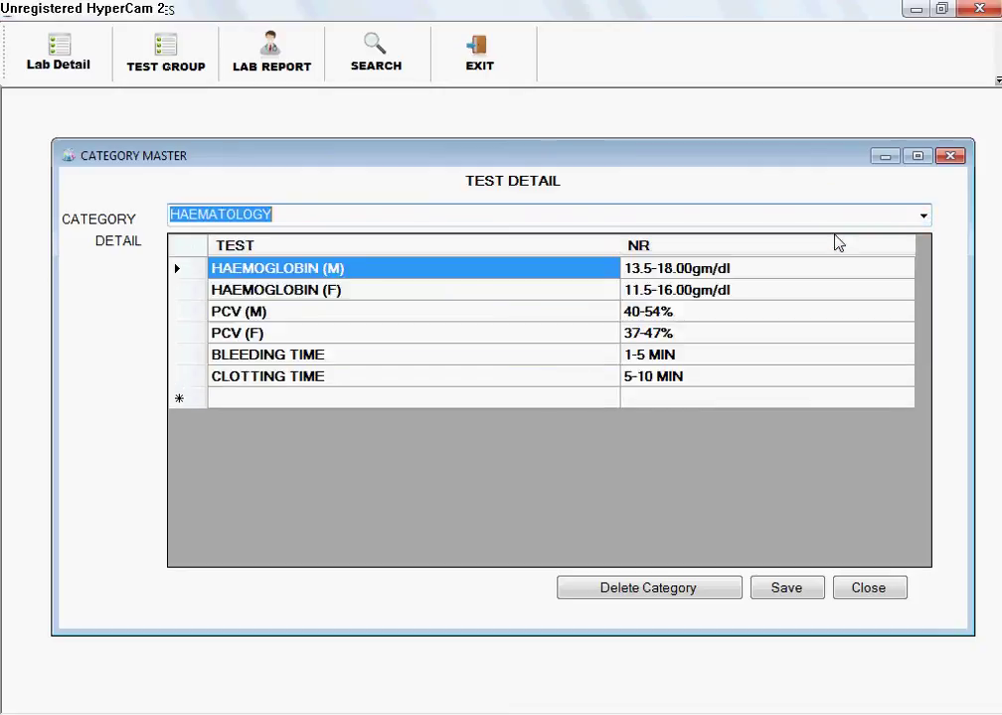
key("Up")
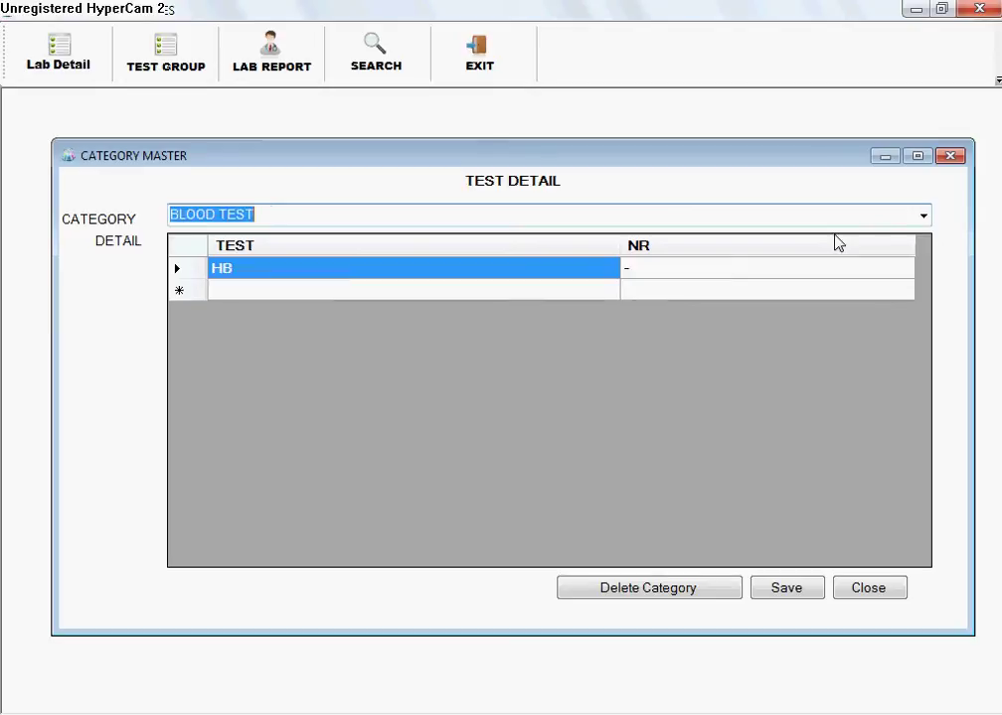
key("Down")
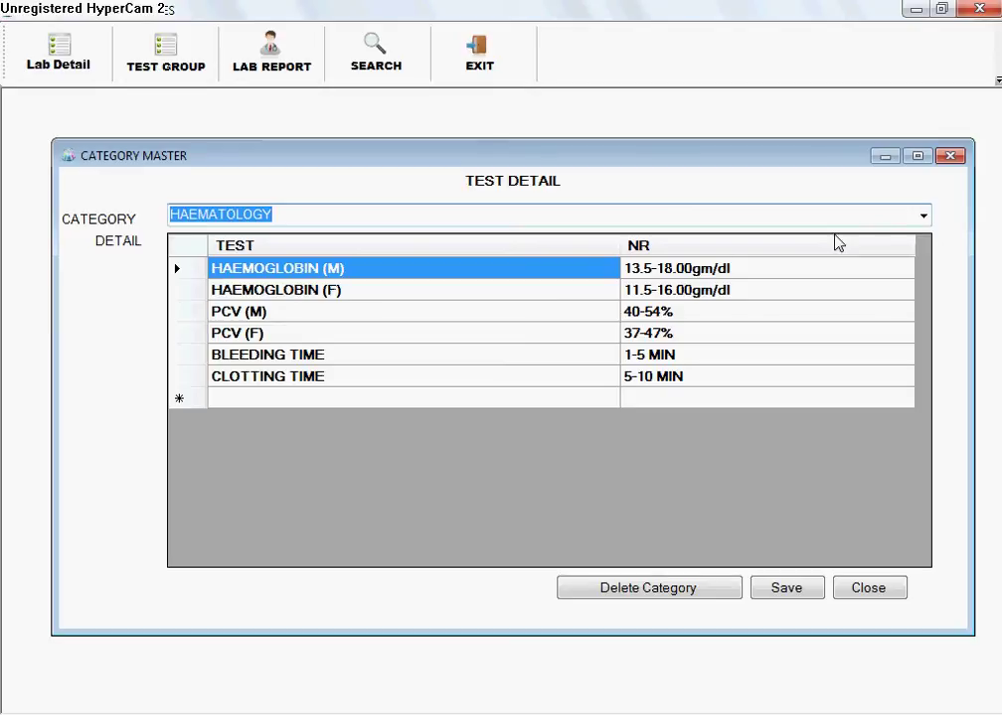
left_click(923, 215)
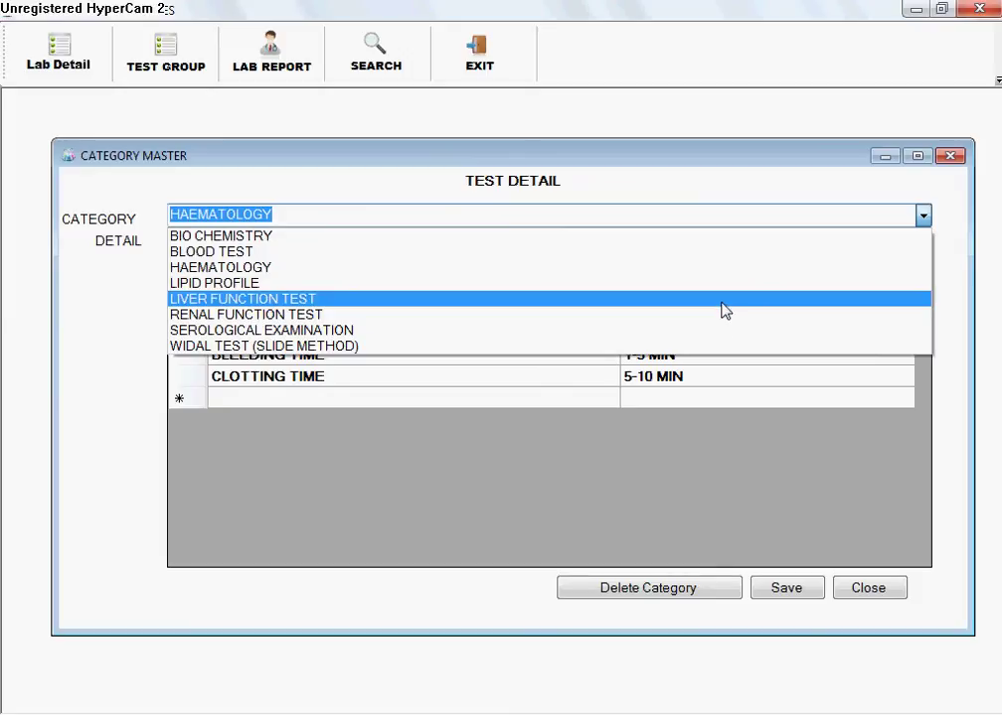
left_click(716, 347)
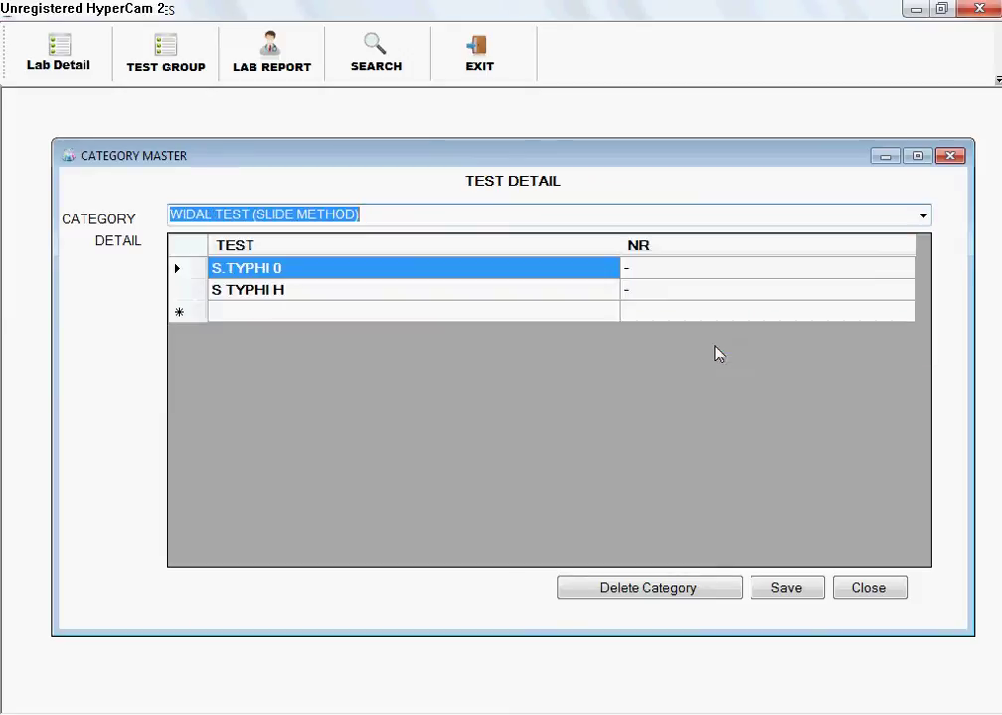
- Change the BLOOD TEST category's HB normal range from a dash to 9-16 HB and save
left_click(662, 278)
left_click(663, 277)
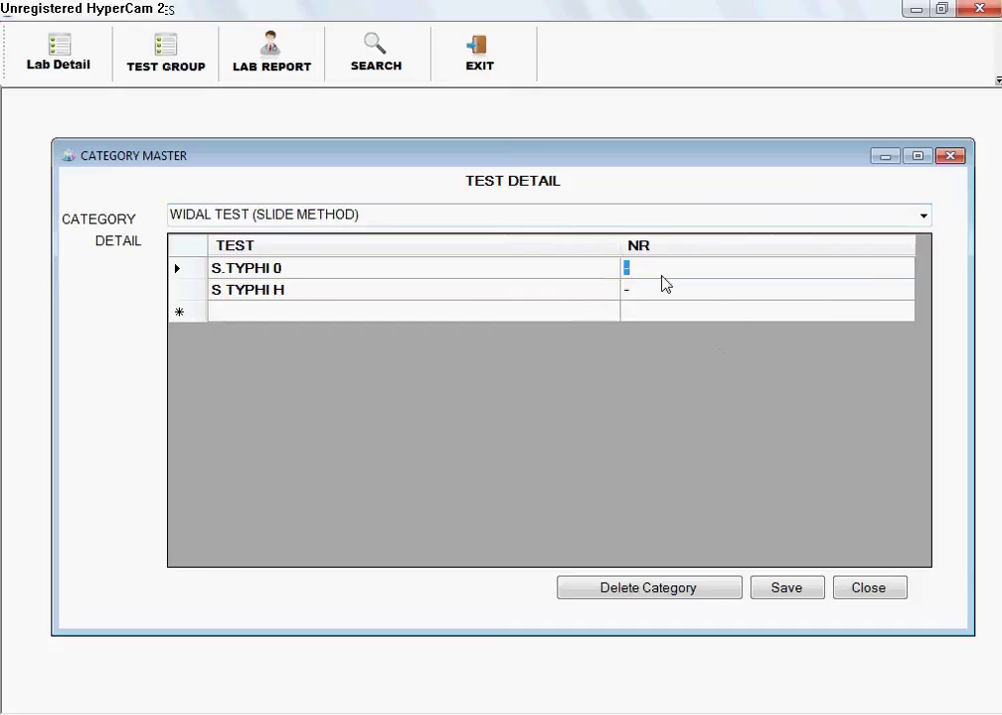
left_click(922, 217)
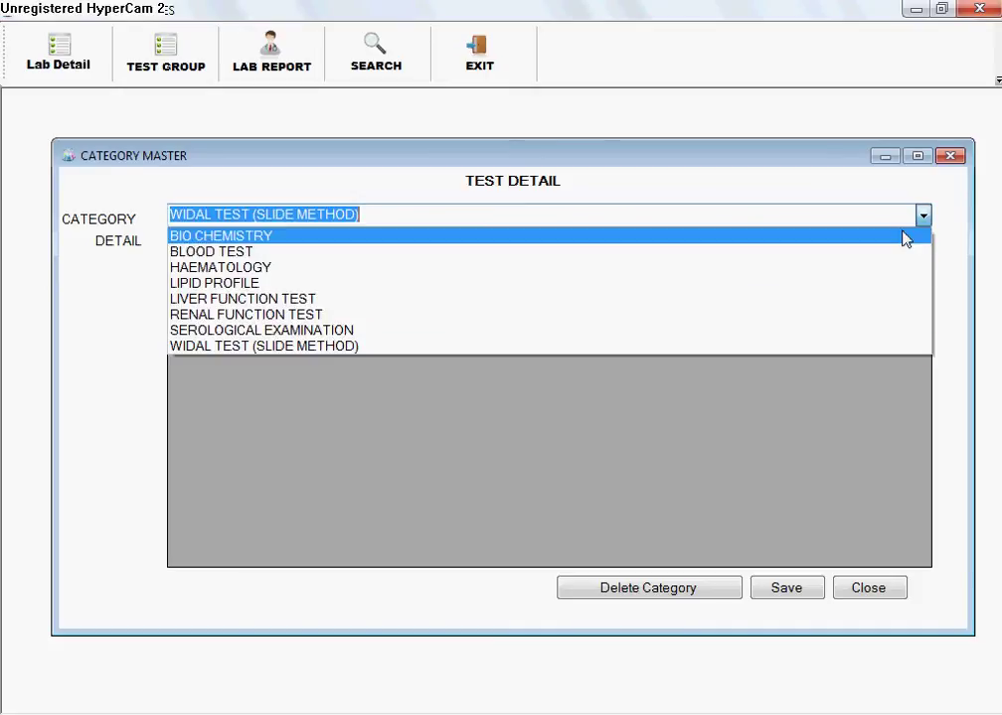
left_click(748, 257)
left_click(639, 270)
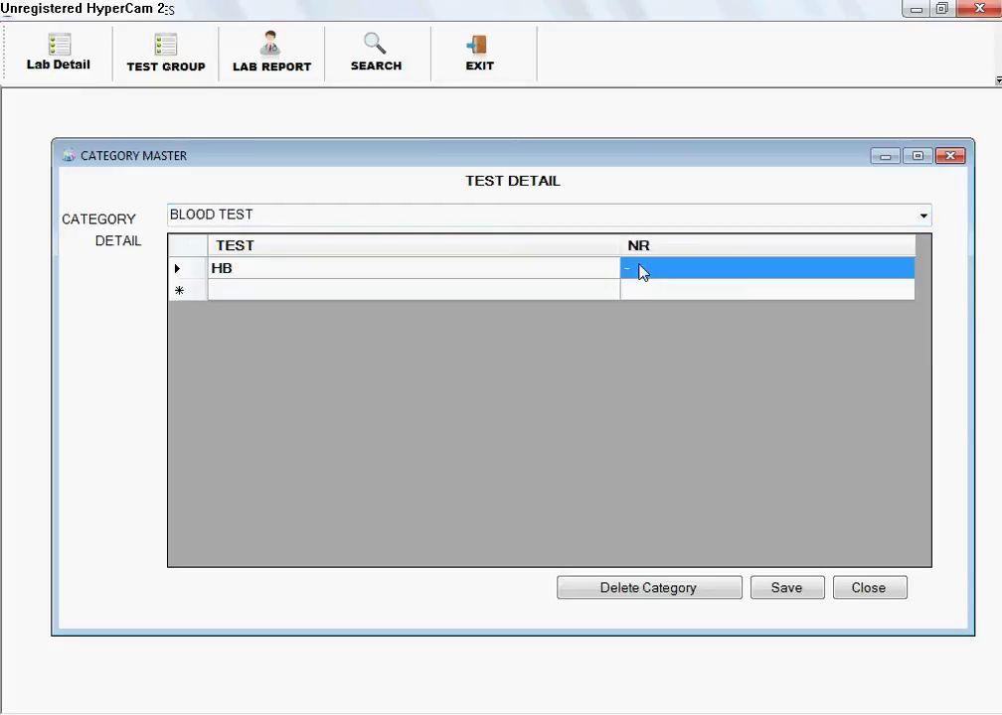
left_click(637, 267)
key("BackSpace")
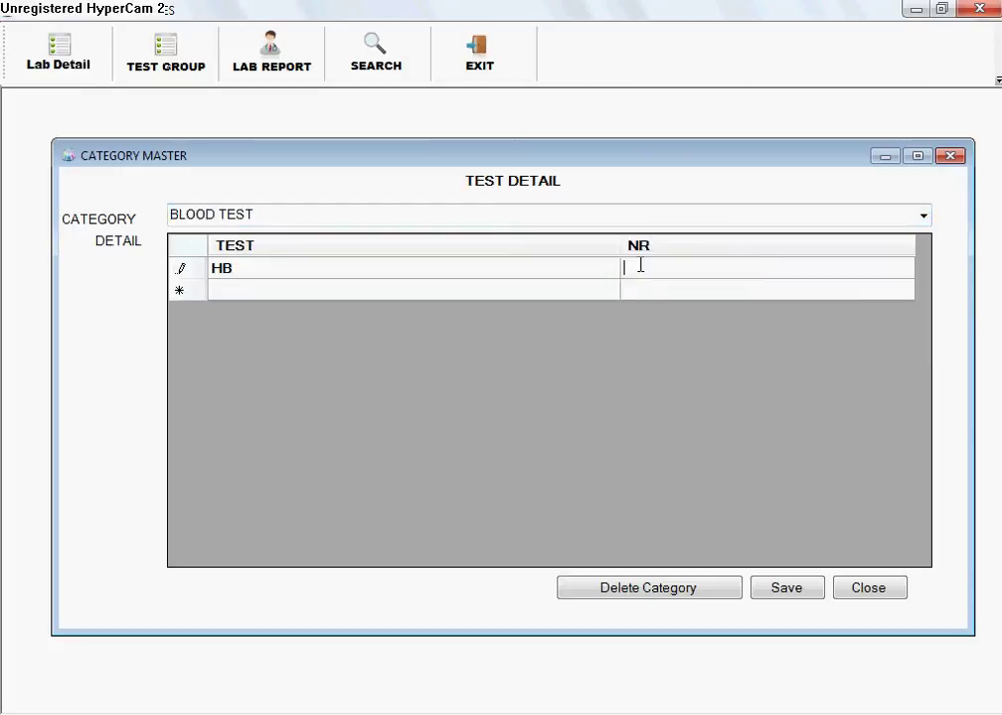
type("9-16")
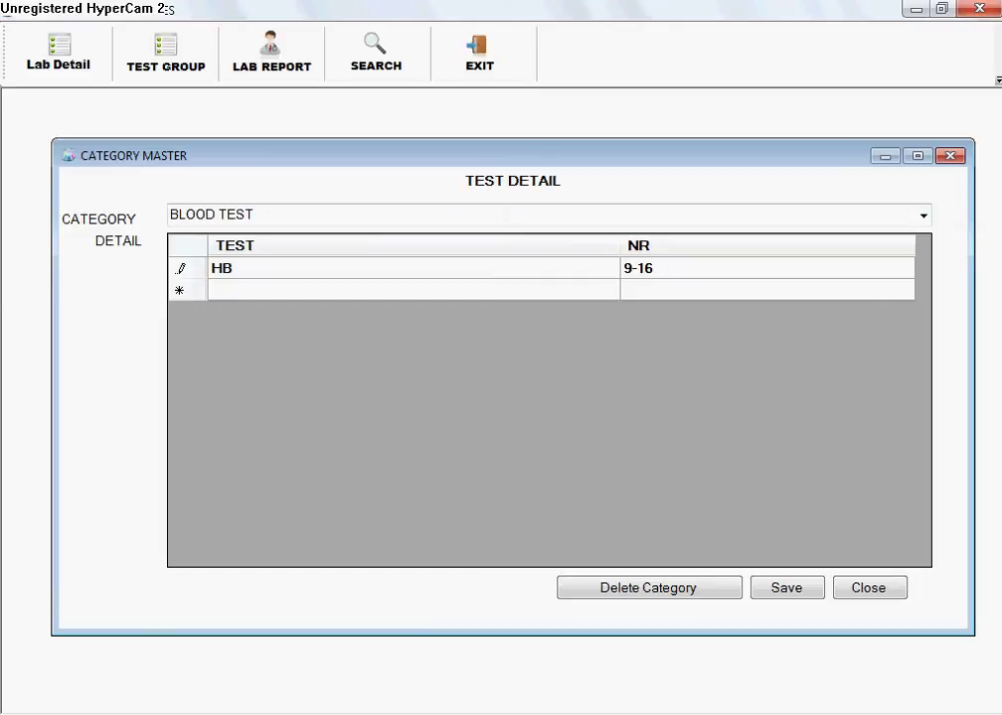
type(" HB")
left_click(776, 590)
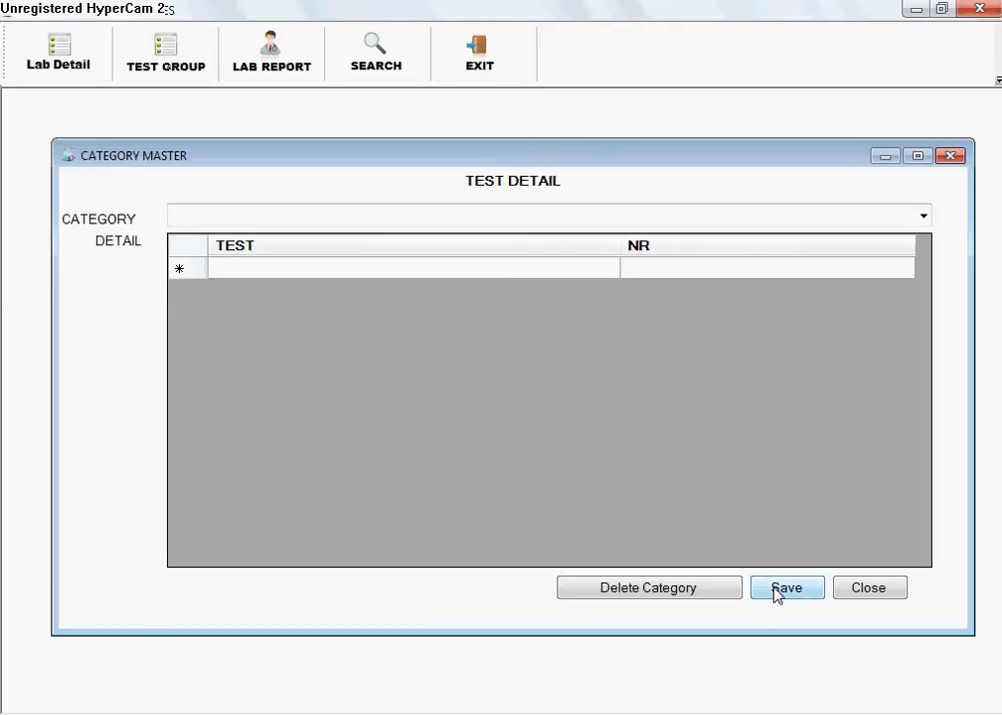
left_click(924, 217)
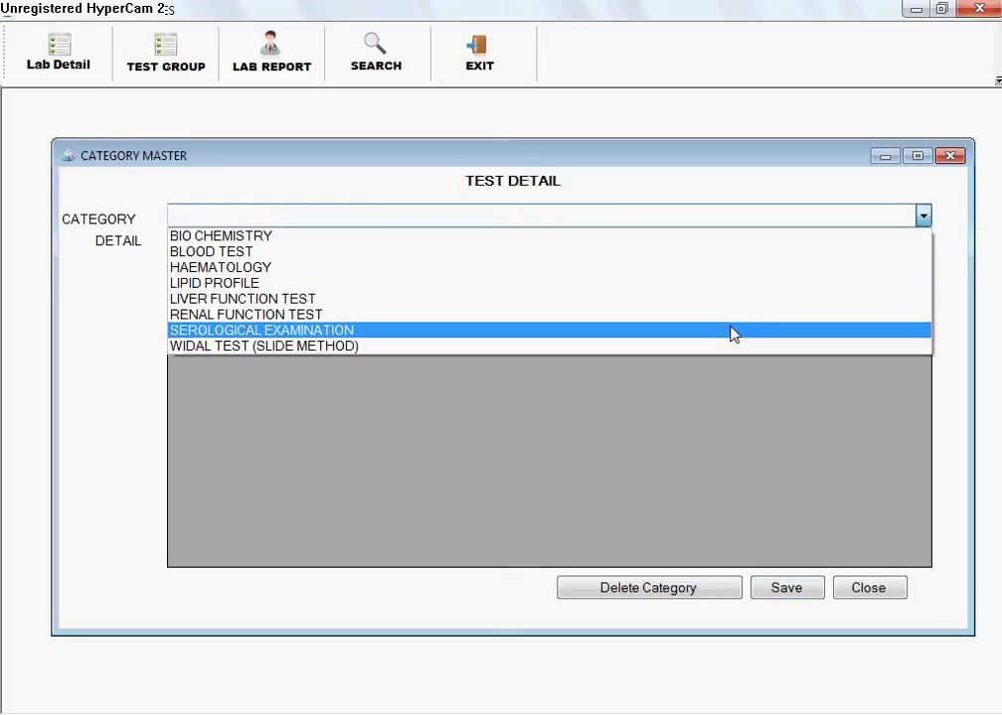
- Add a new grid row named Test 1 under BIO CHEMISTRY and save the category
left_click(726, 256)
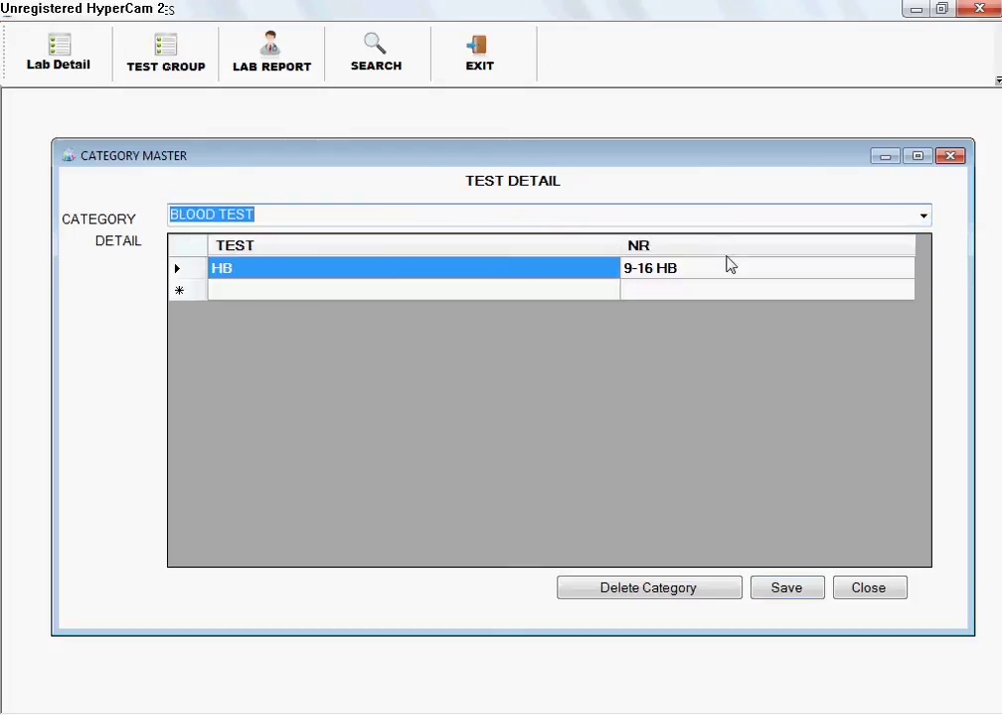
left_click(932, 219)
left_click(843, 234)
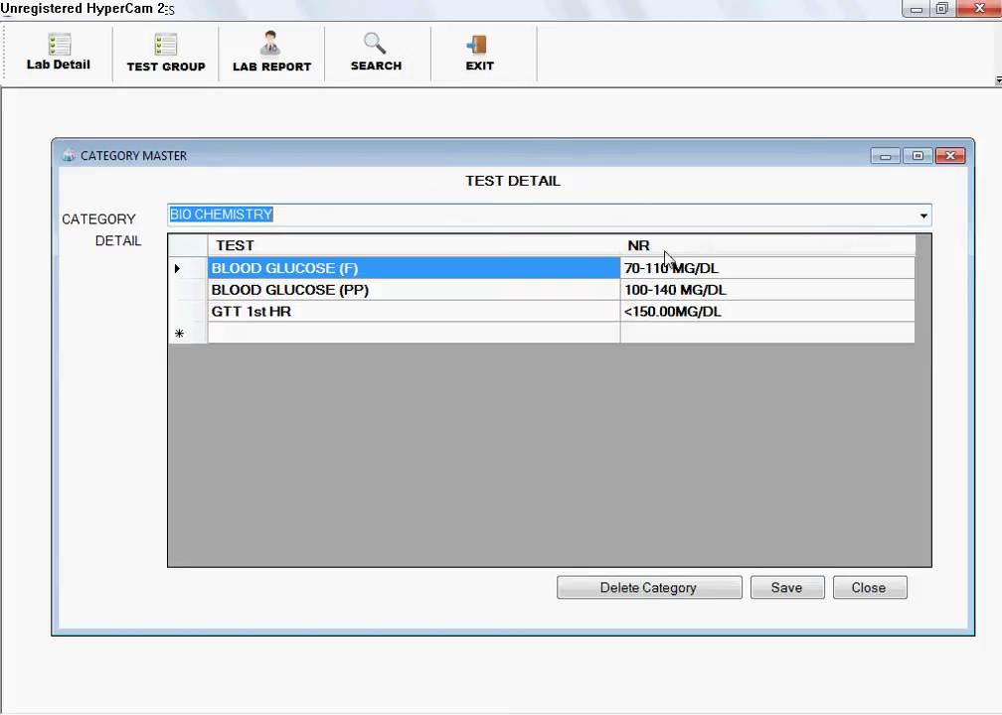
left_click(546, 334)
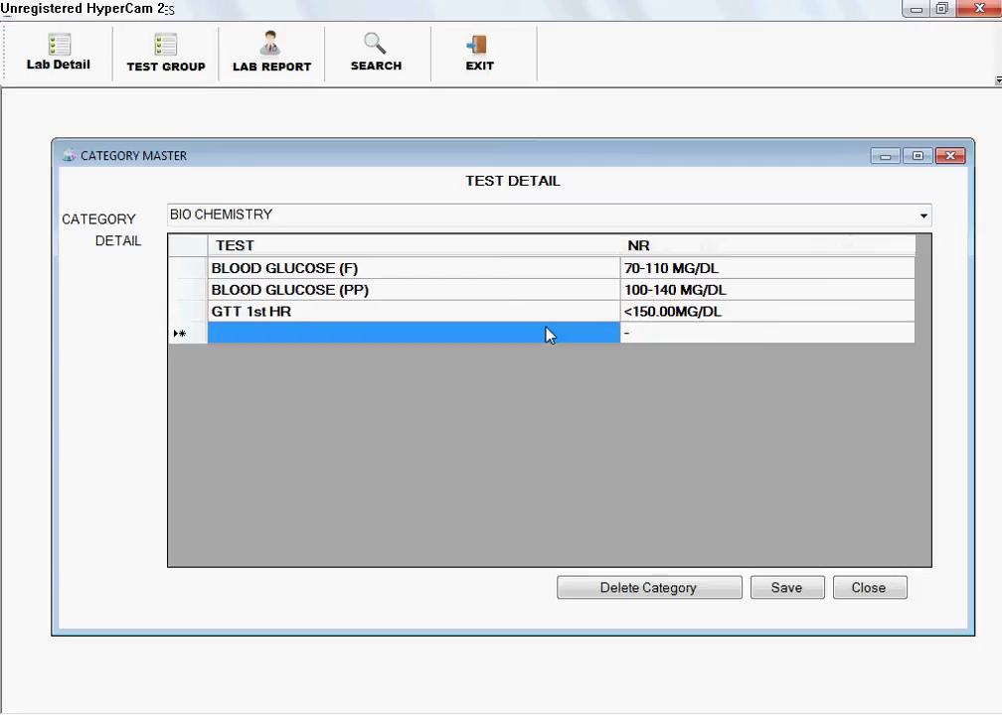
type("Test 1")
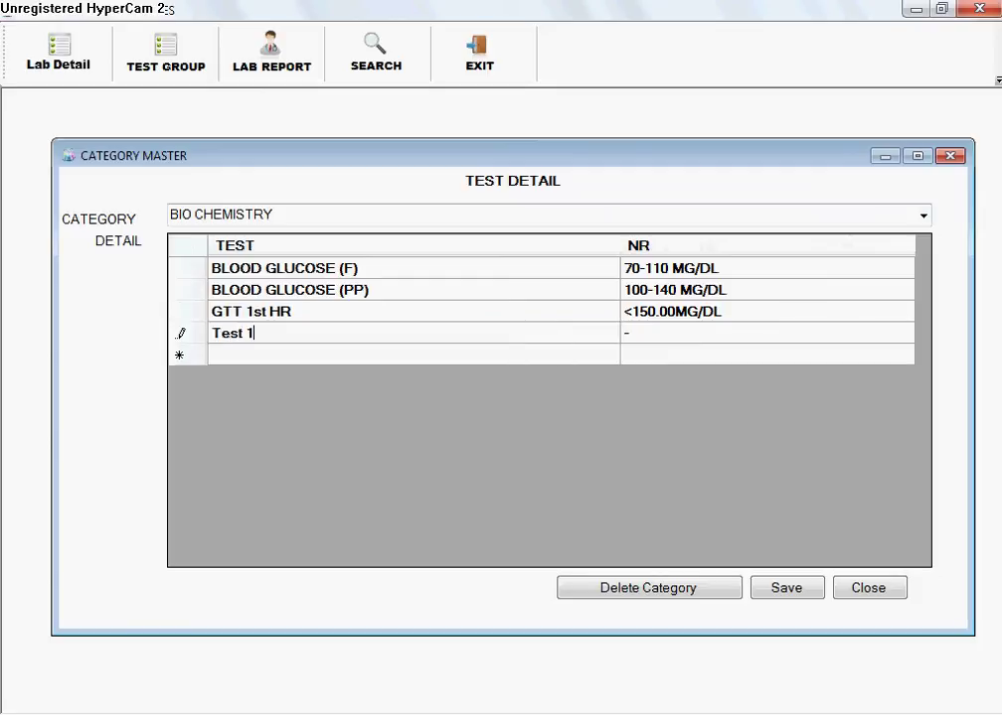
key("Tab")
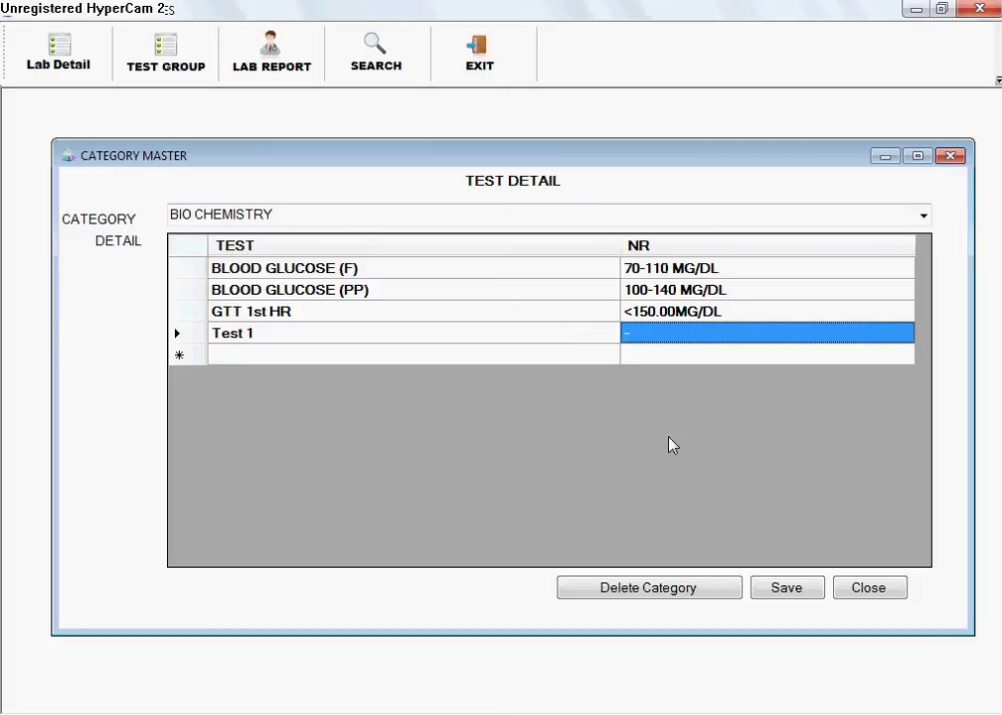
left_click(781, 588)
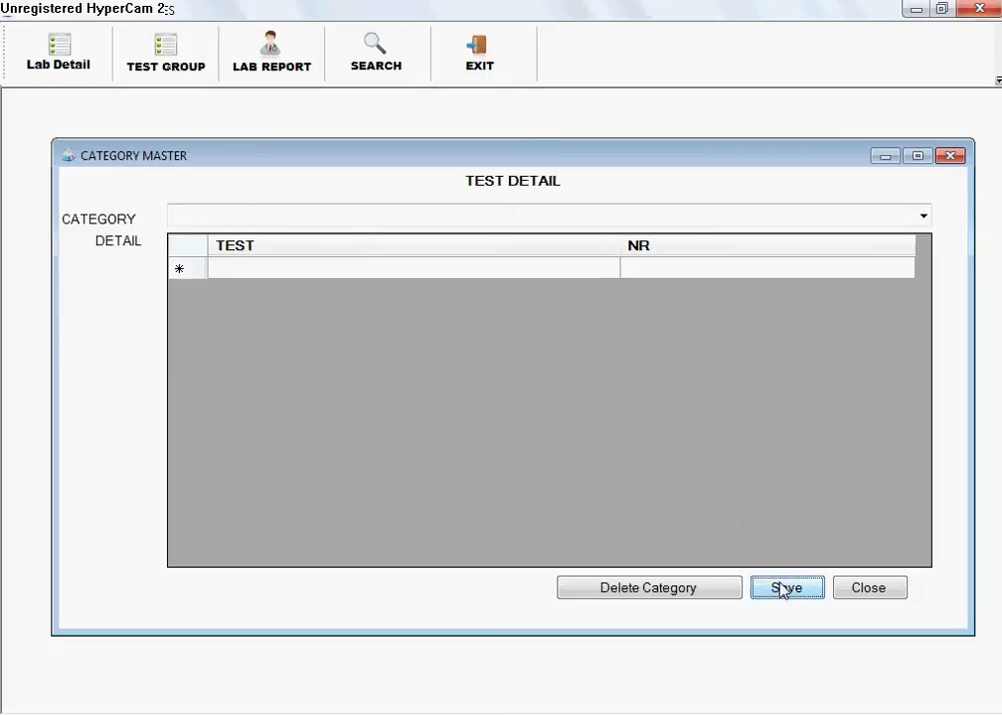
left_click(924, 218)
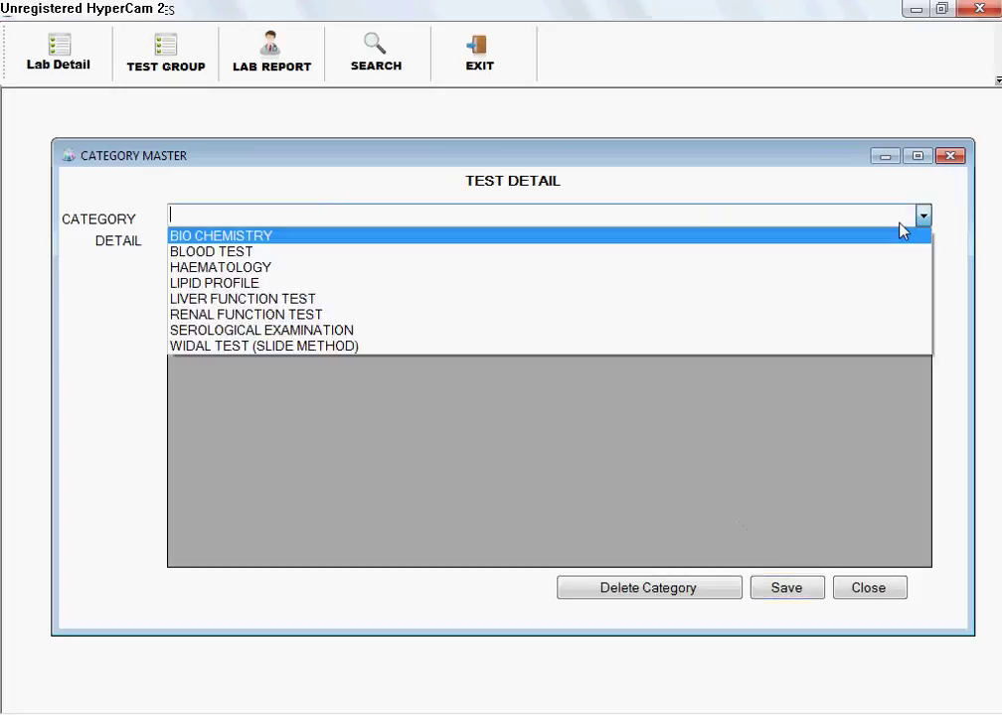
- Delete the TEST 1 row from BIO CHEMISTRY's test grid and save the category
left_click(853, 246)
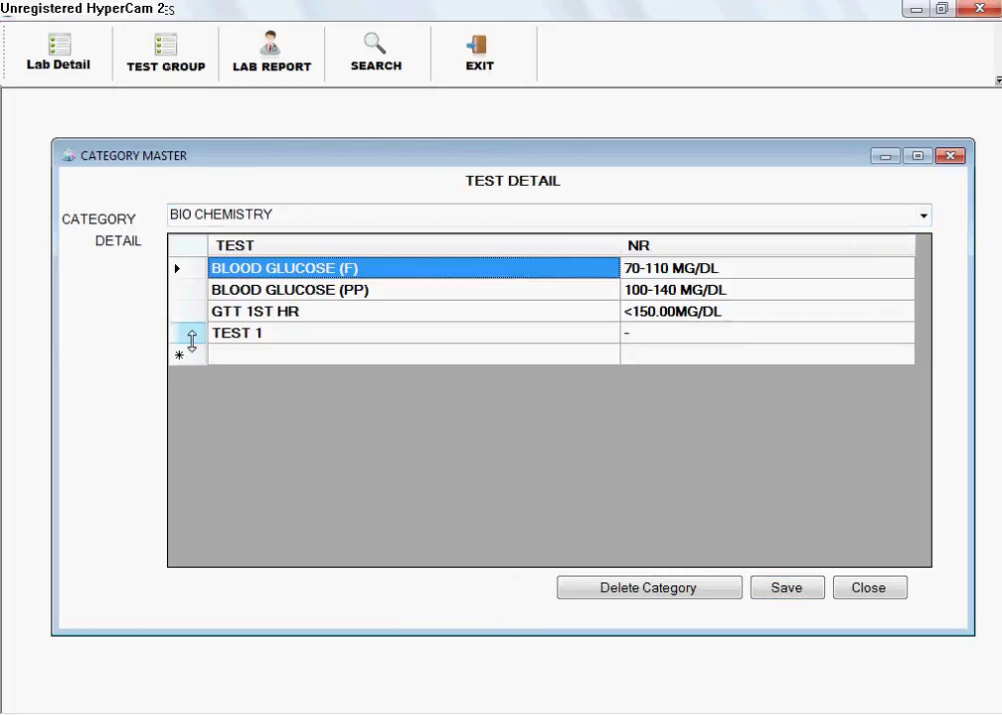
left_click(198, 336)
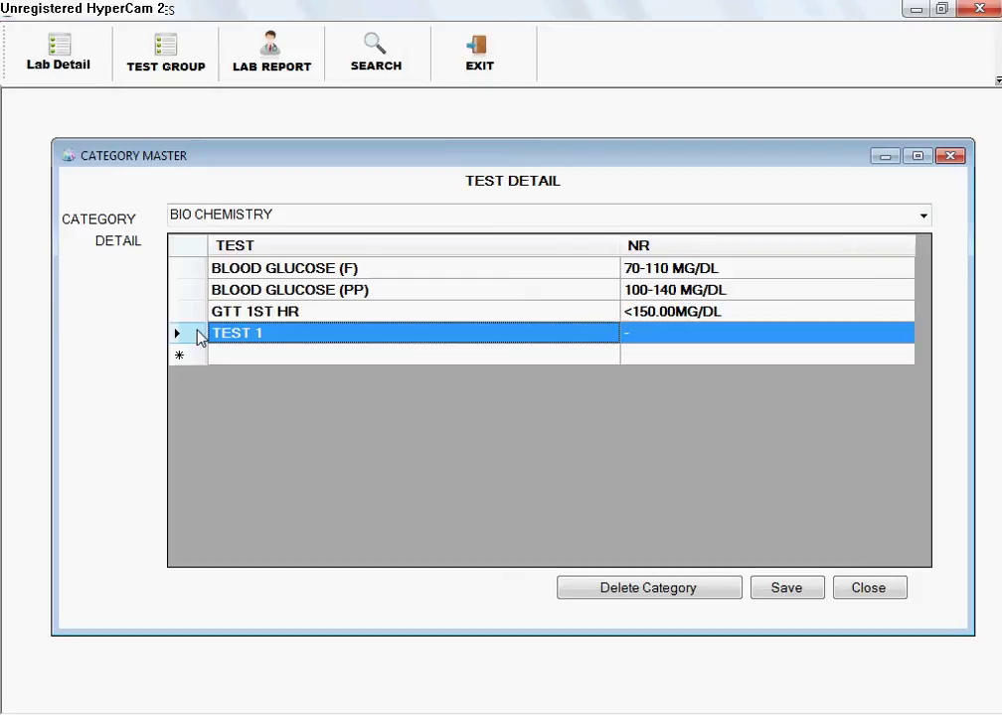
right_click(198, 338)
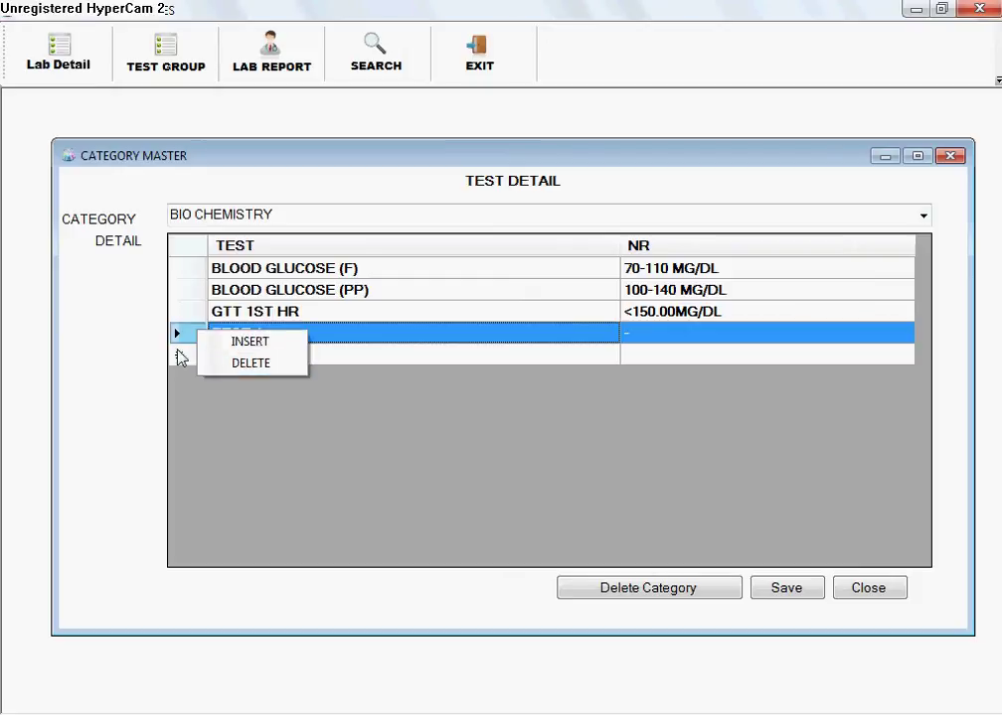
left_click(182, 338)
key("Delete")
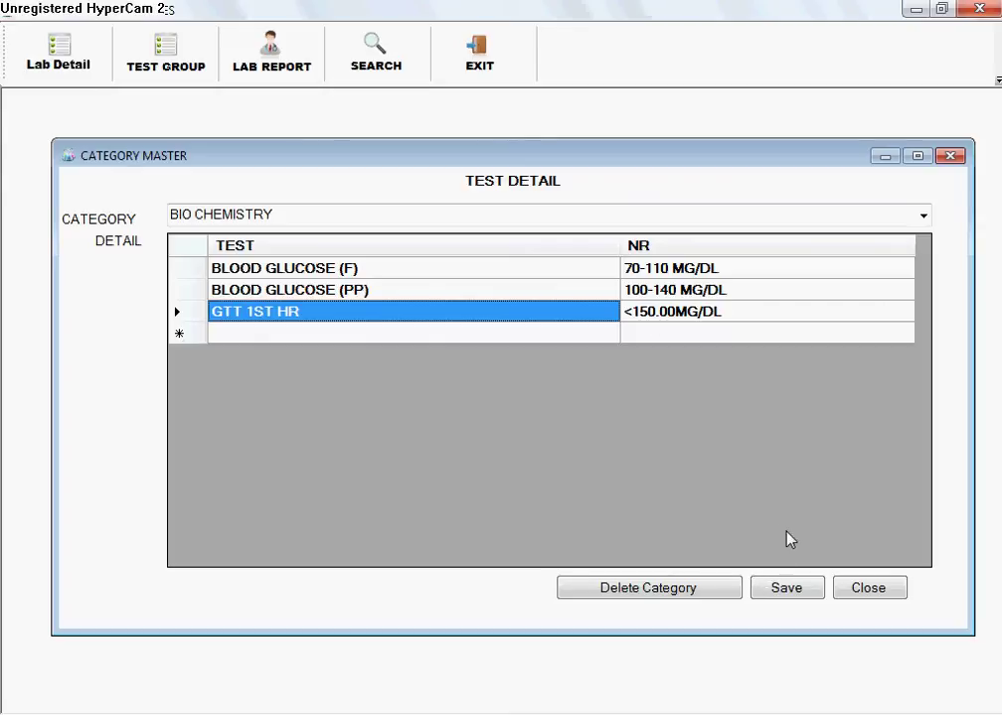
left_click(775, 592)
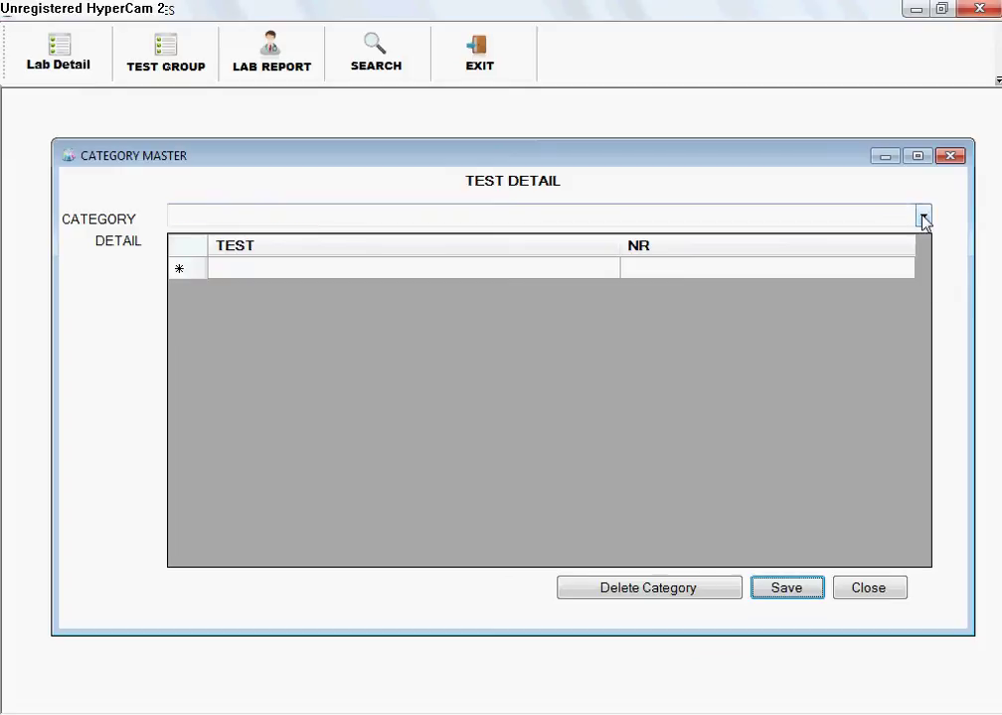
left_click(924, 216)
- Check the existing categories, then rename the category to BIO CHEMISTRY 1
left_click(844, 253)
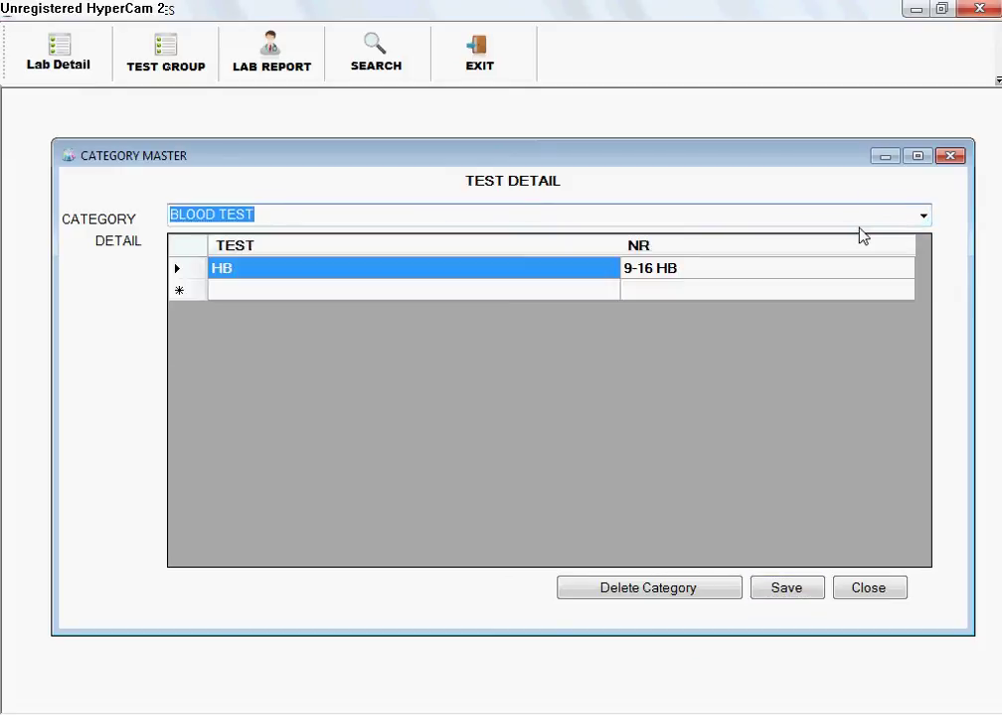
left_click(923, 217)
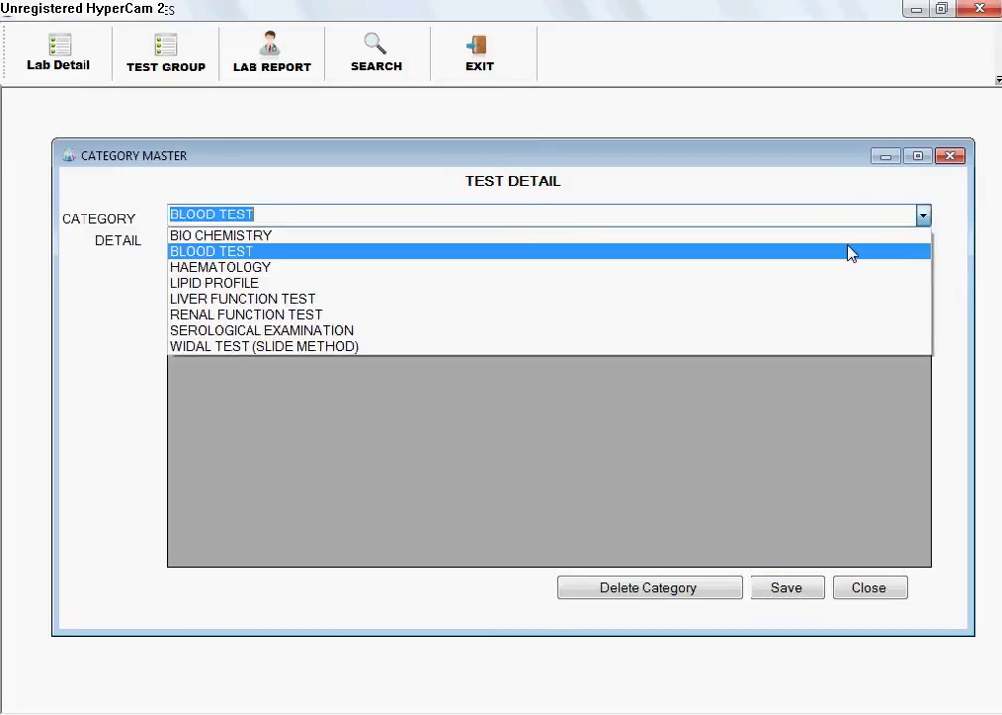
left_click(859, 233)
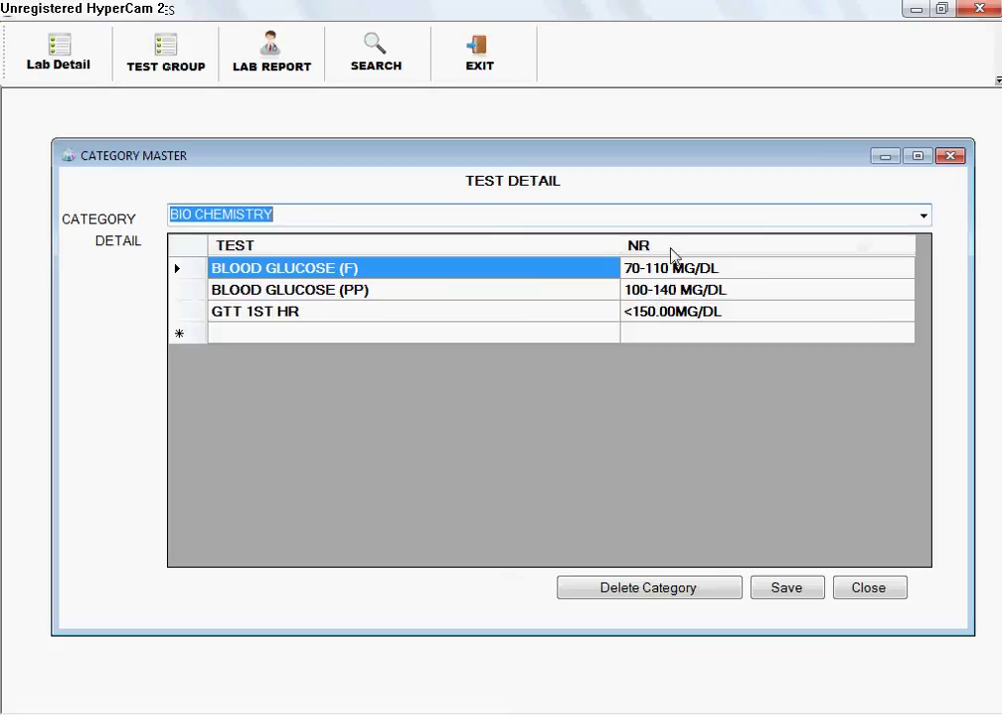
left_click(680, 217)
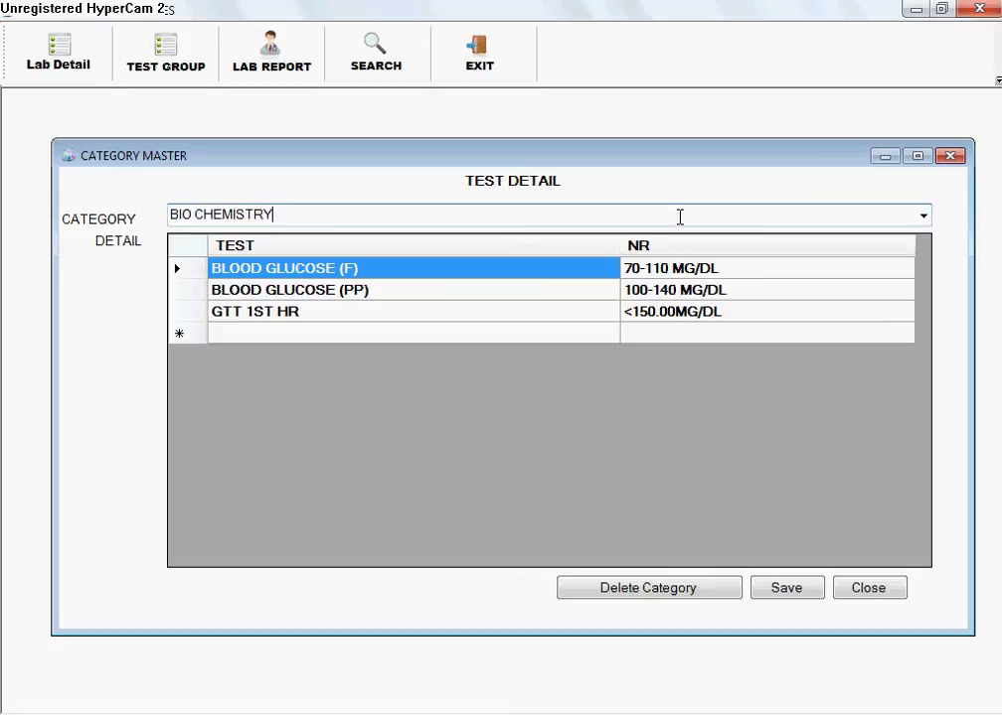
key("ctrl+a")
type("BIO CHEM")
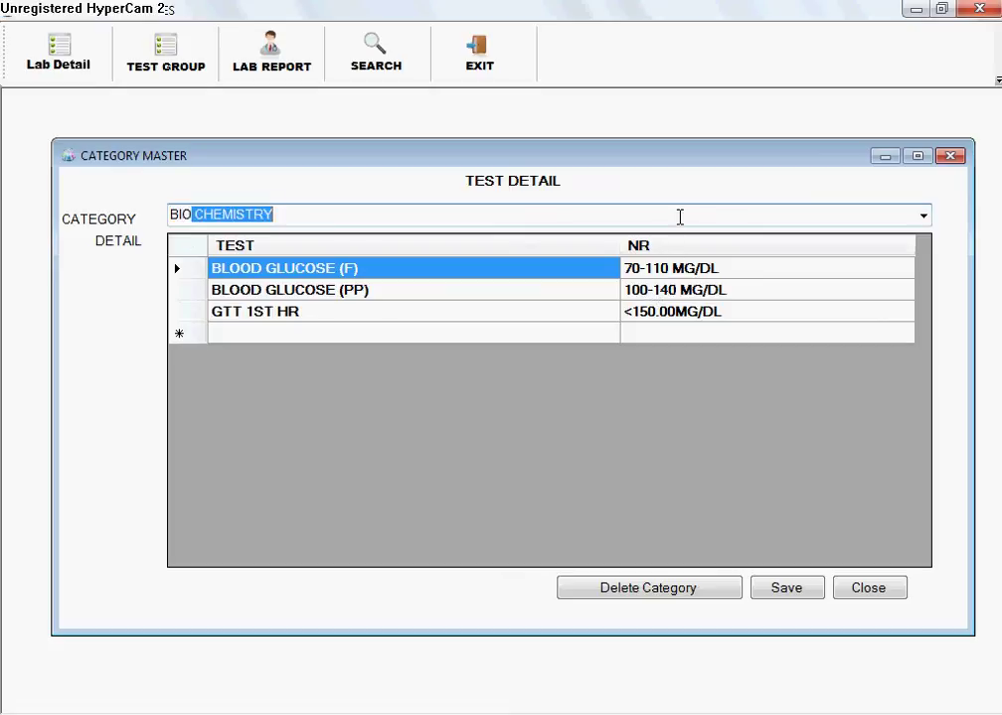
type("ISTRY")
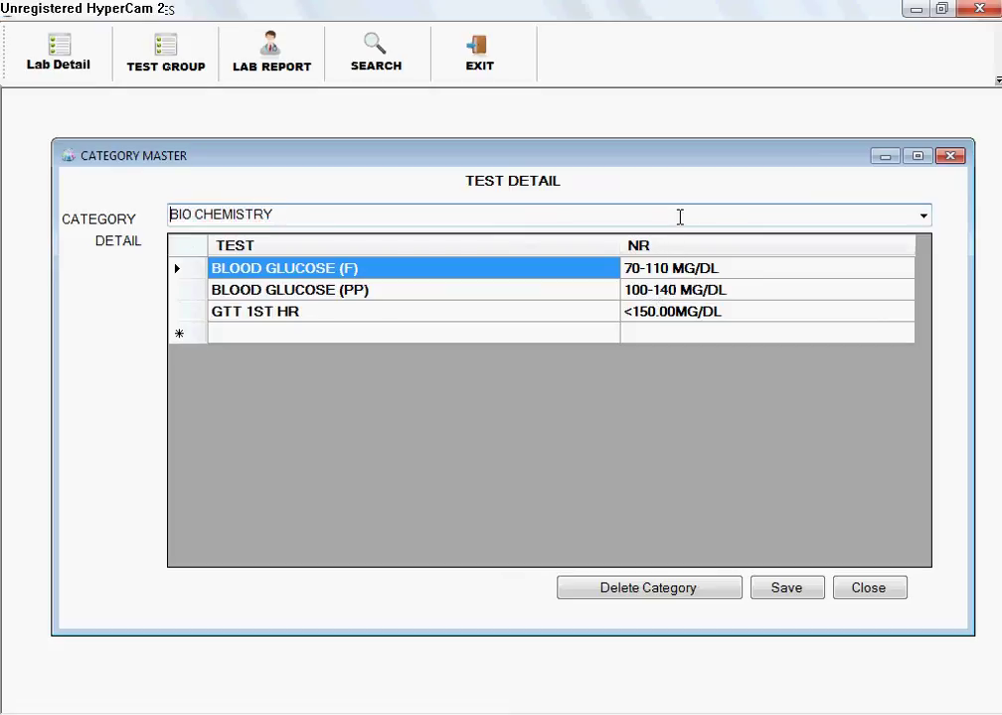
type(" 1")
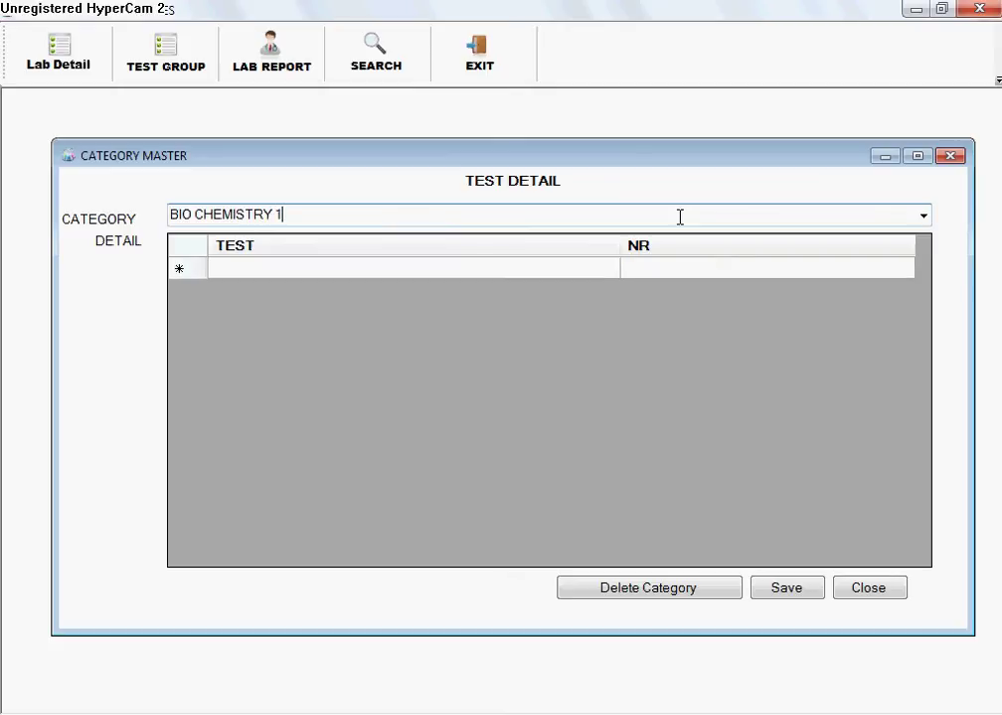
- Add test 'bio test 1' with normal range 2-38, removing the stray apostrophe
left_click(575, 270)
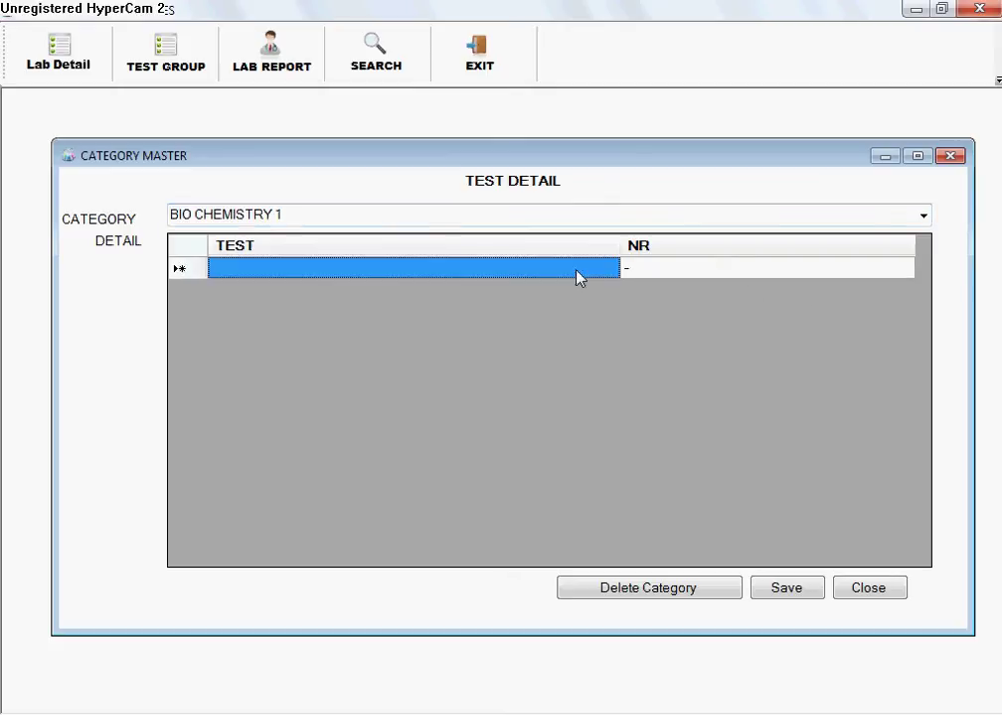
type("bio ")
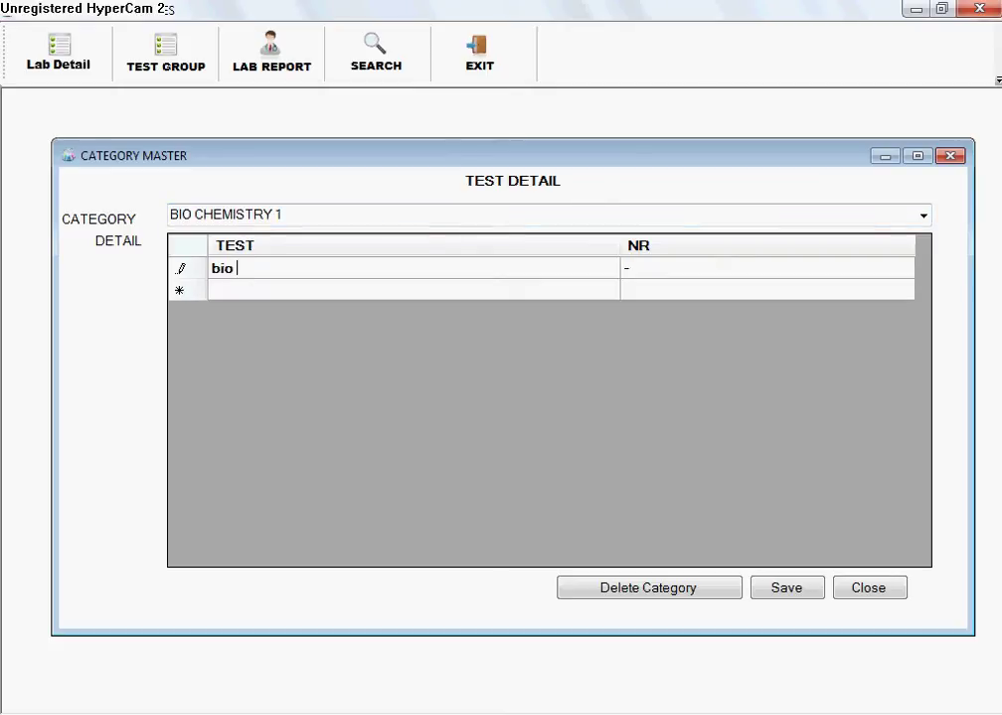
type("test 1")
key("Tab")
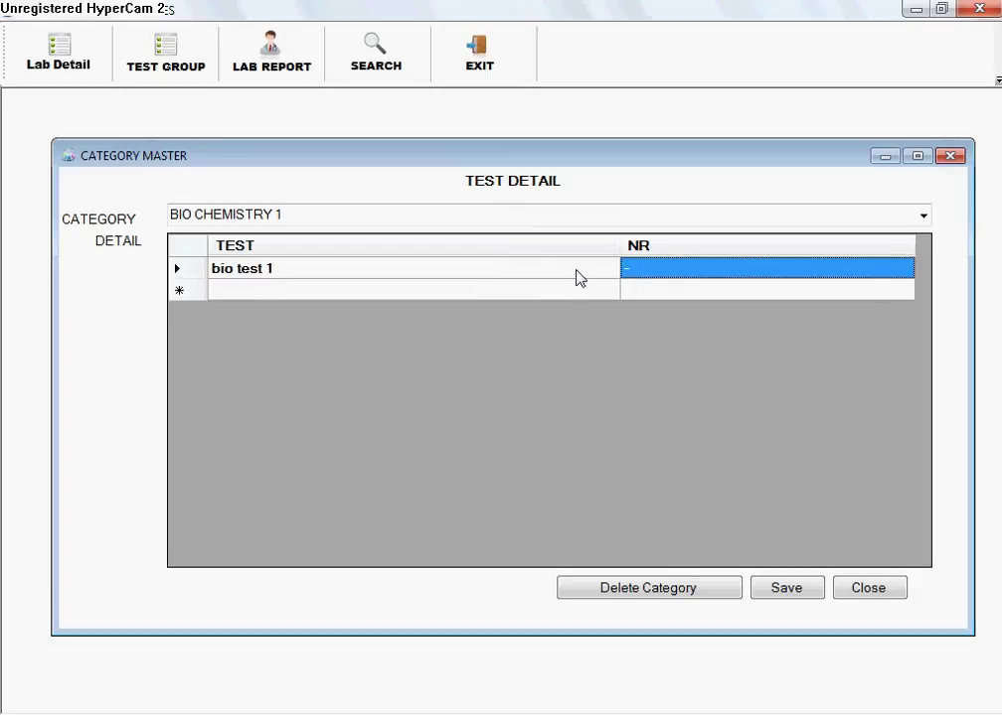
type("2")
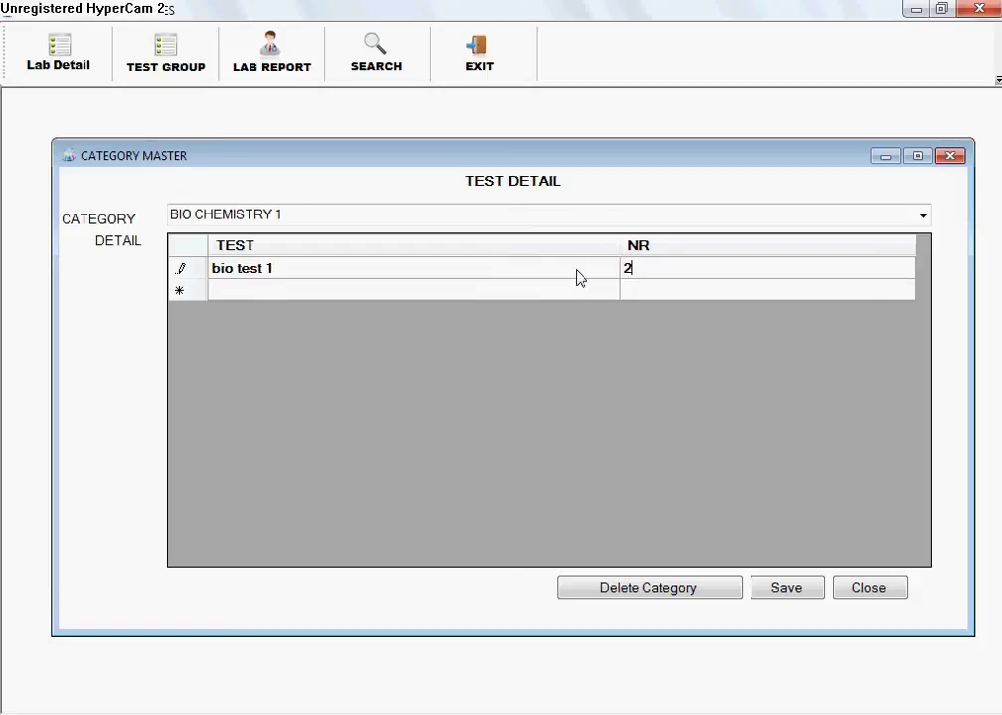
type("-38'")
left_click(586, 300)
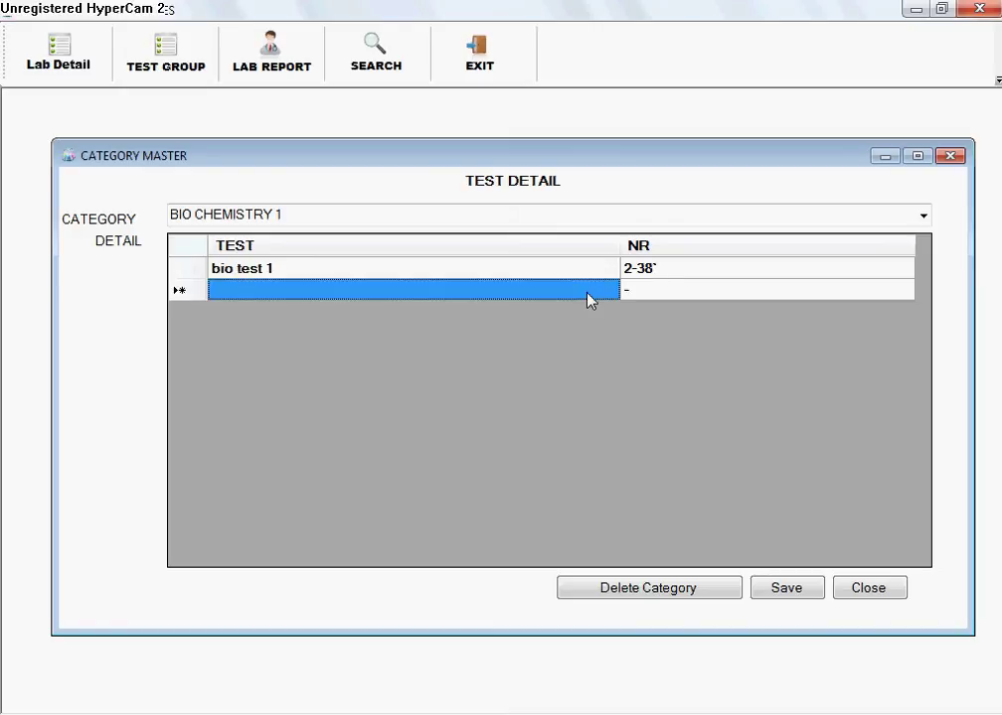
left_click(733, 275)
left_click(735, 270)
key("BackSpace")
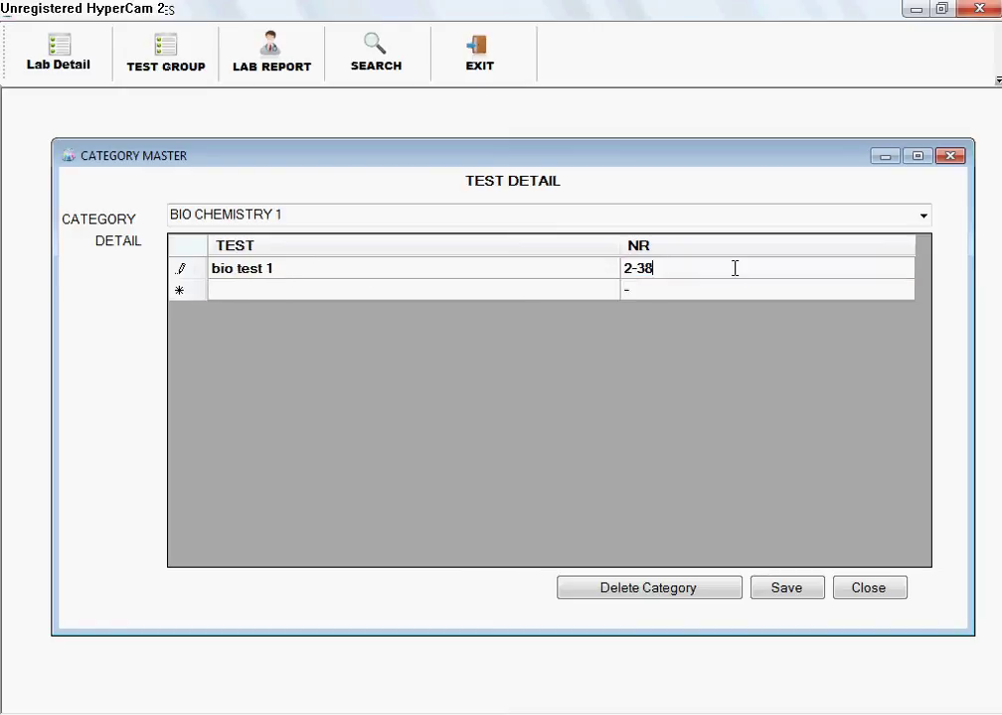
key("shift+Home")
- Add a second test 'bio test2' with range 45 and save the category
left_click(485, 294)
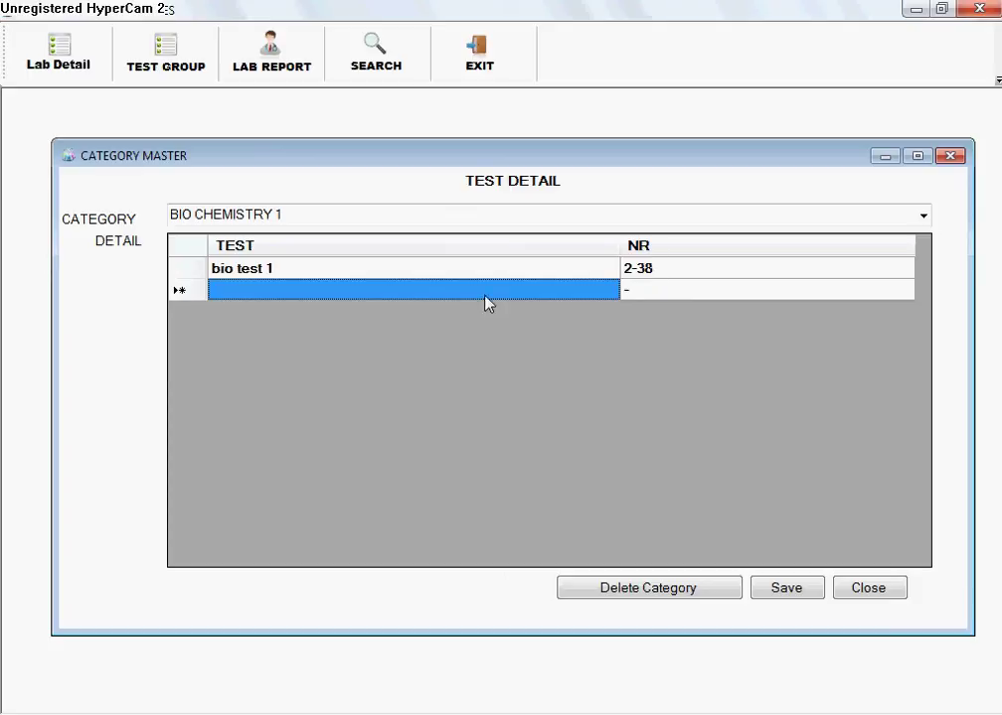
type("bio test2")
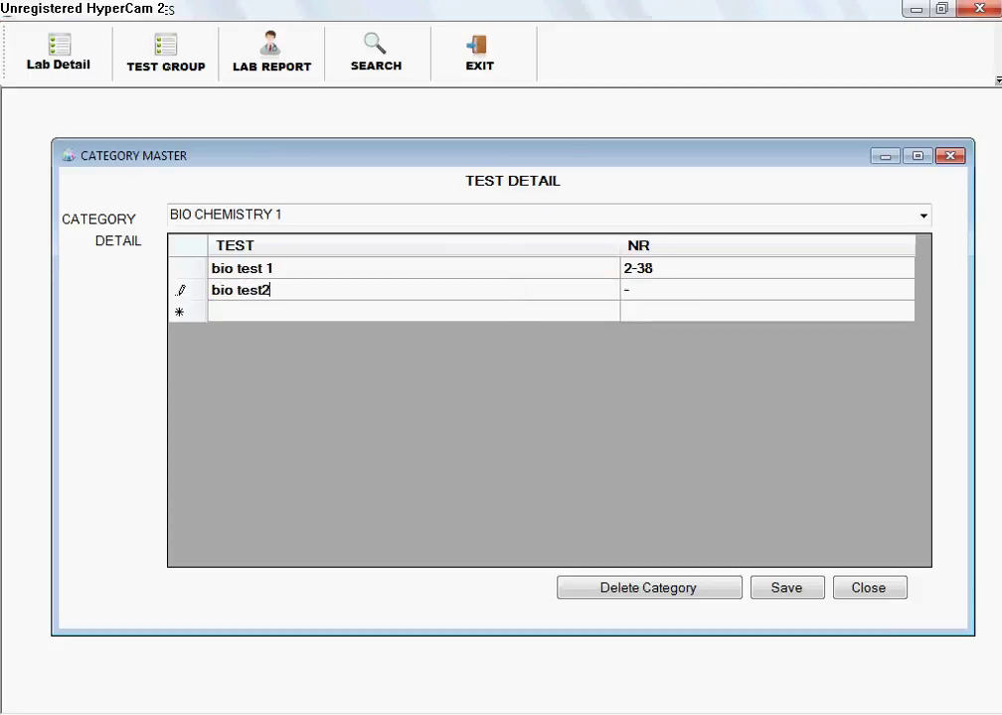
key("Tab")
type("45")
left_click(786, 589)
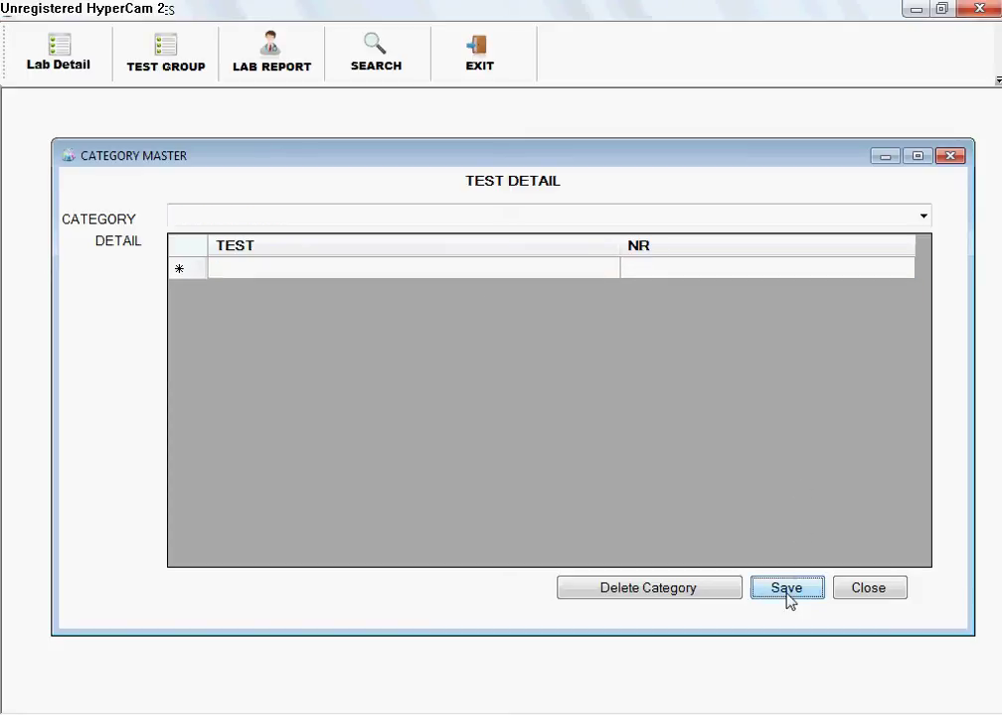
- Reload BIO CHEMISTRY 1, delete the BIO TEST2 row, save, and reload to confirm
left_click(922, 215)
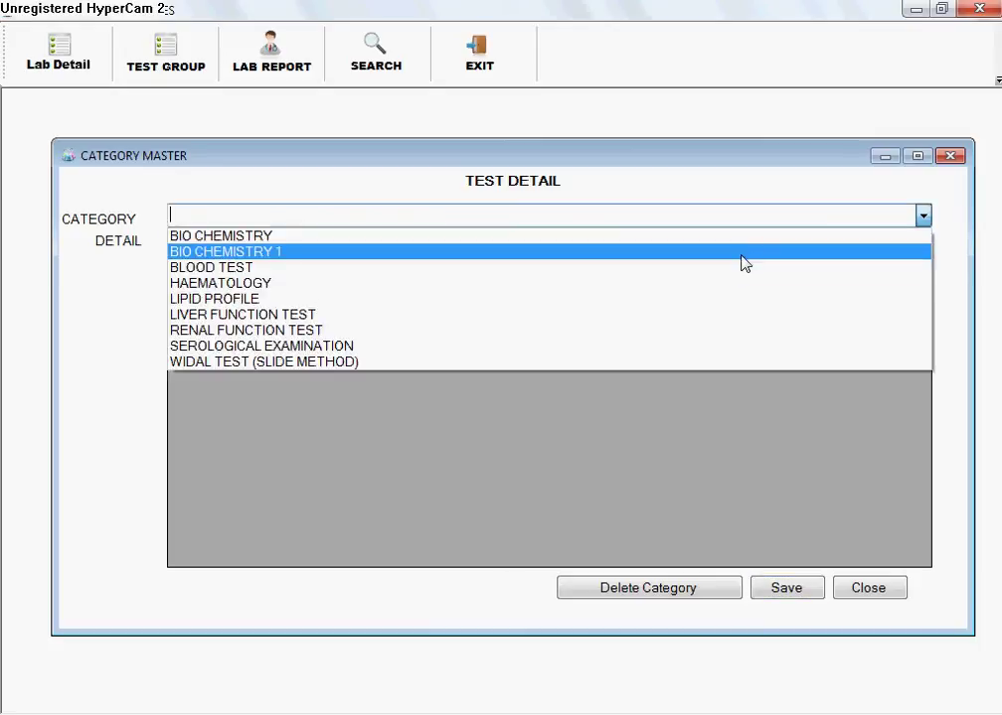
left_click(743, 260)
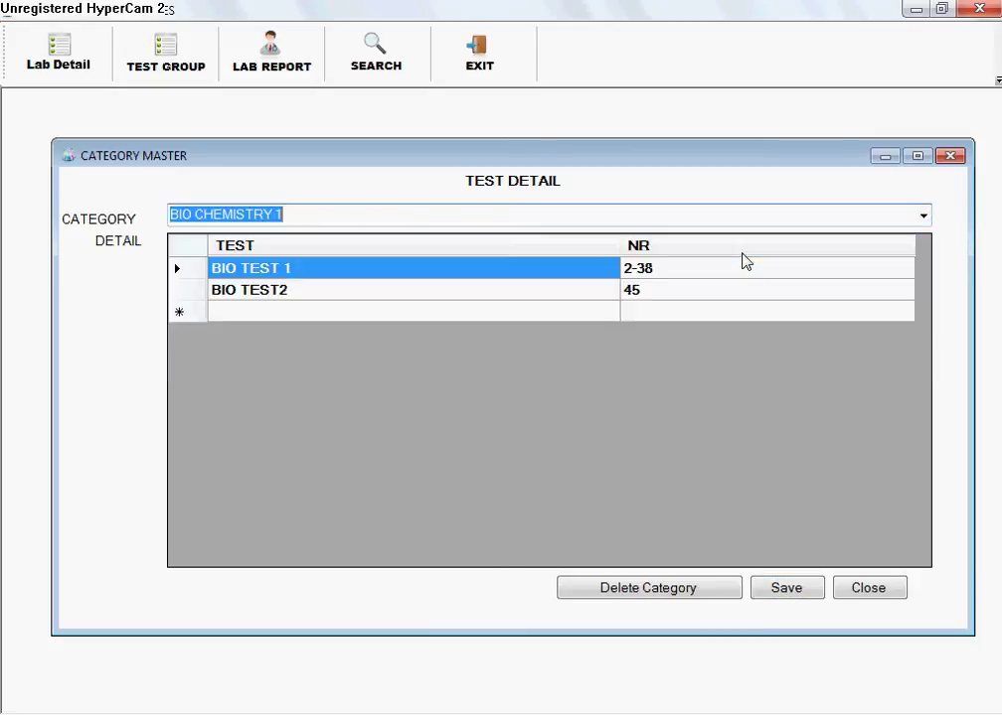
left_click(592, 314)
left_click(700, 221)
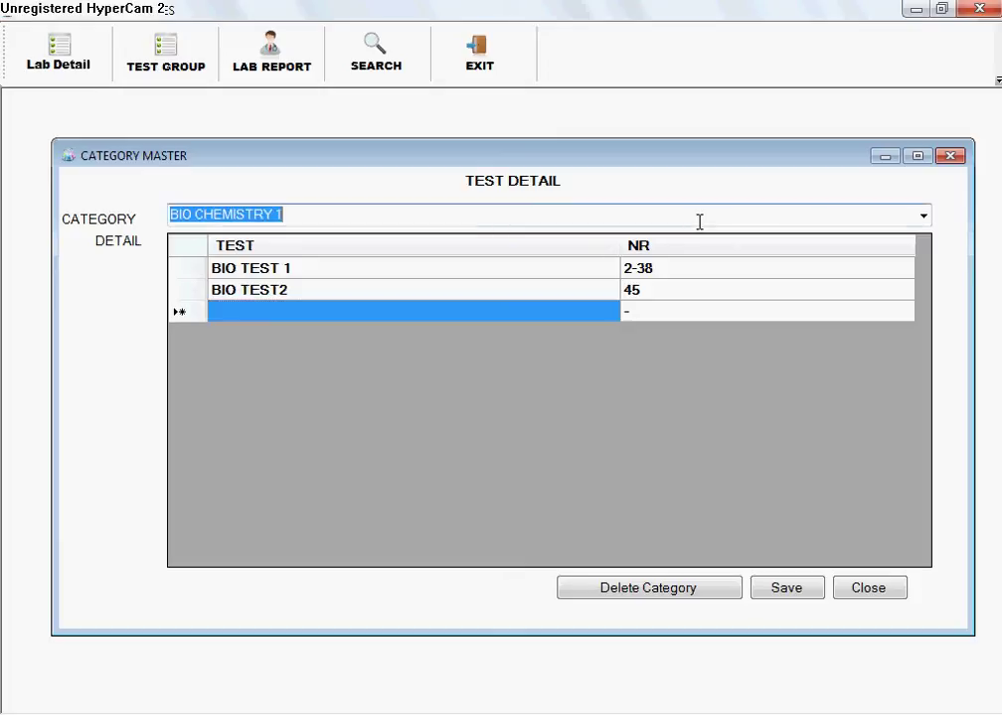
left_click(187, 296)
key("Delete")
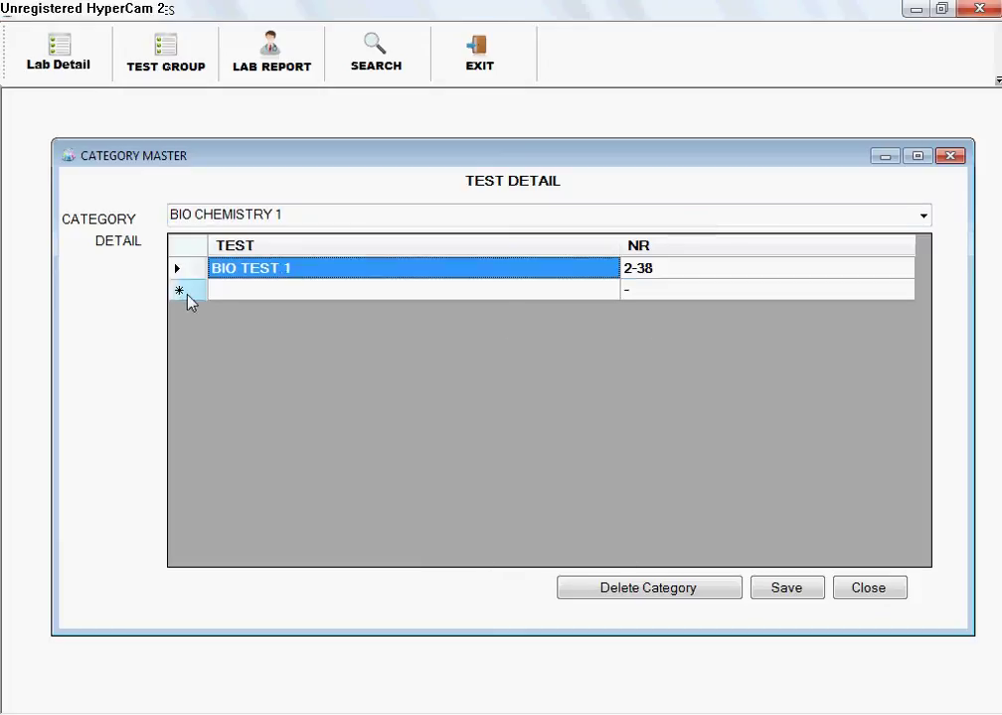
left_click(794, 590)
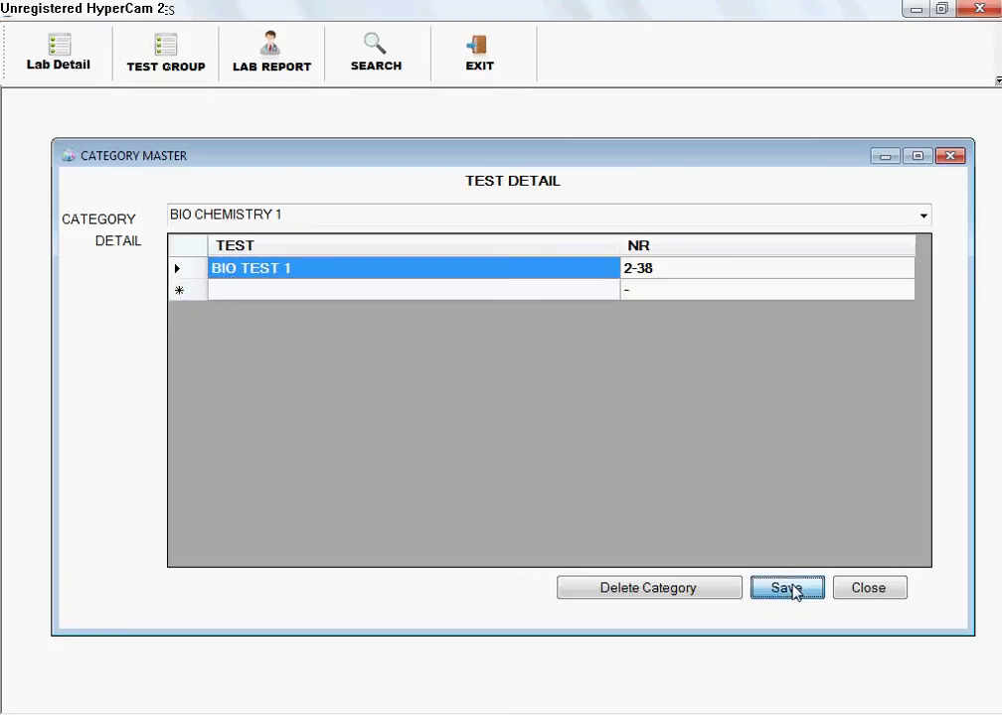
left_click(934, 216)
left_click(702, 254)
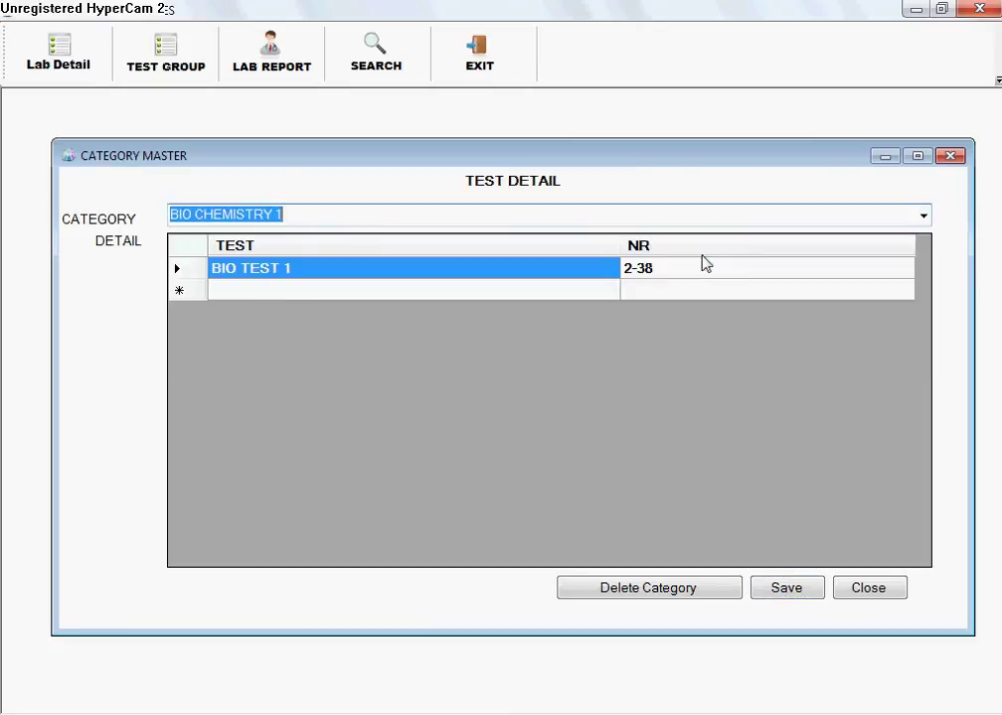
- Delete the BIO CHEMISTRY 1 category, verify the remaining categories, and close the category master
left_click(596, 588)
left_click(534, 442)
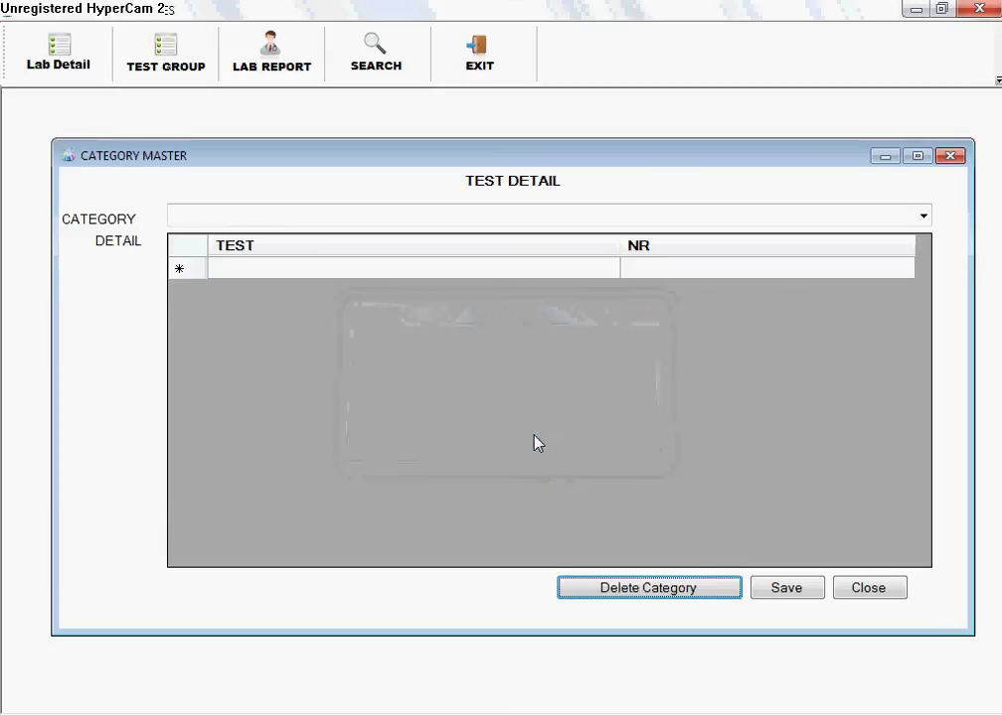
left_click(923, 217)
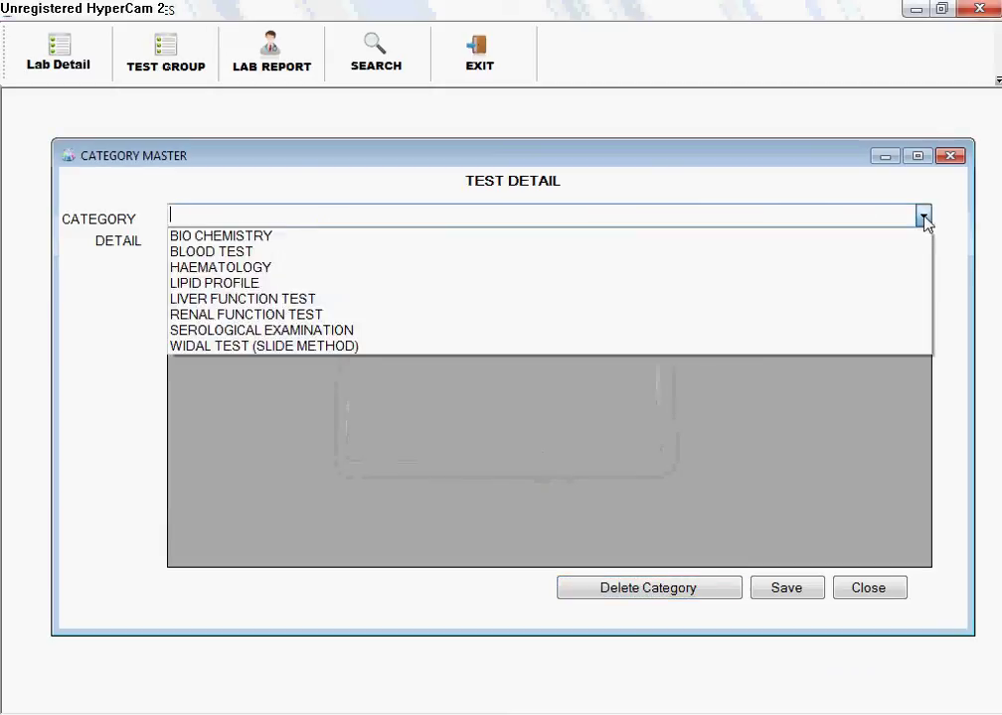
left_click(720, 237)
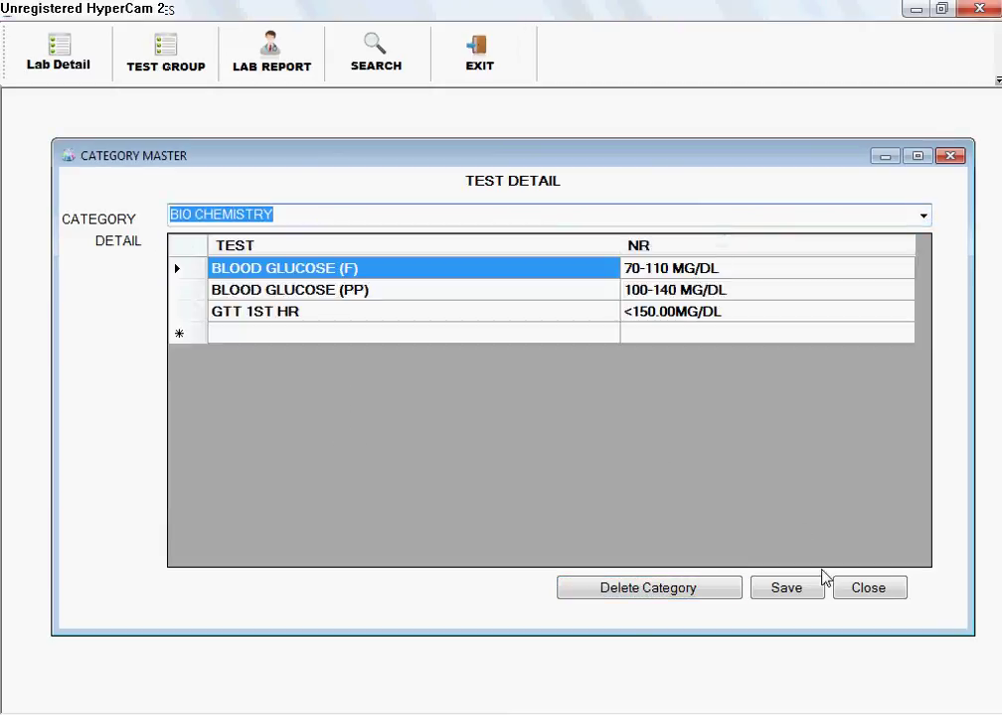
left_click(859, 589)
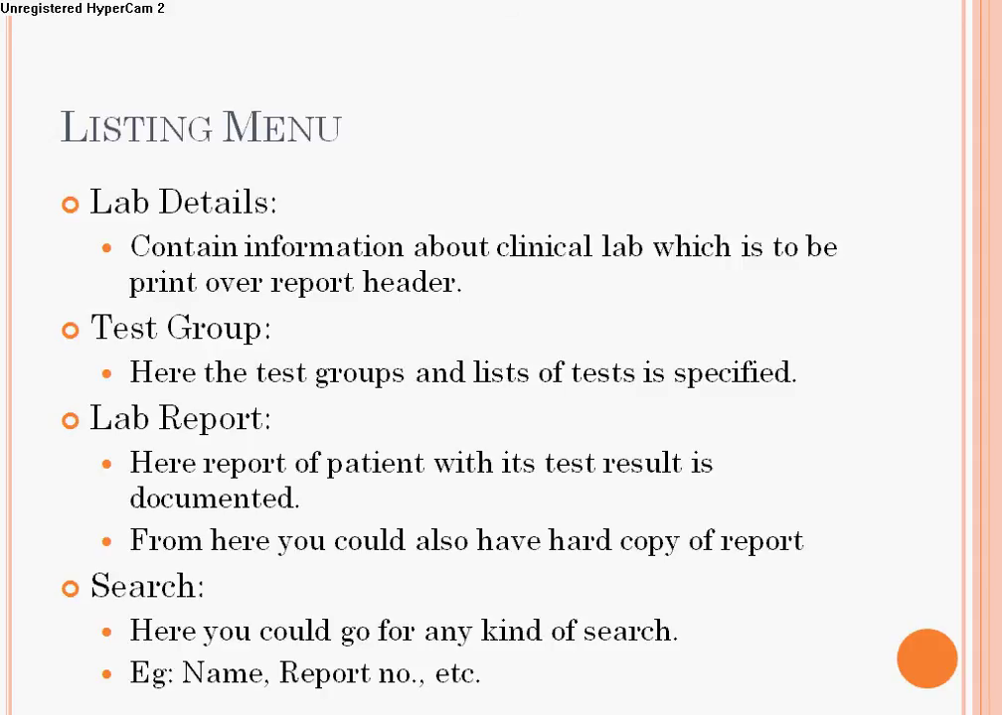
- End the slideshow after presenting the Listing Menu slide
key("Escape")
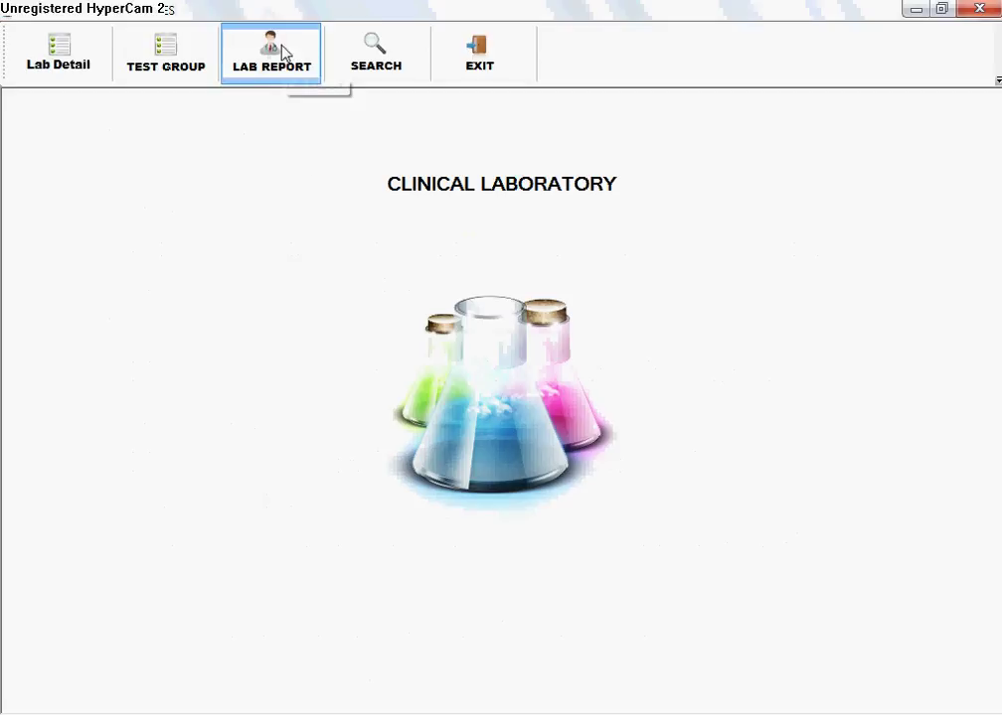
- On the lab report form, enter the patient's name, age 5 and sex MALE
left_click(283, 52)
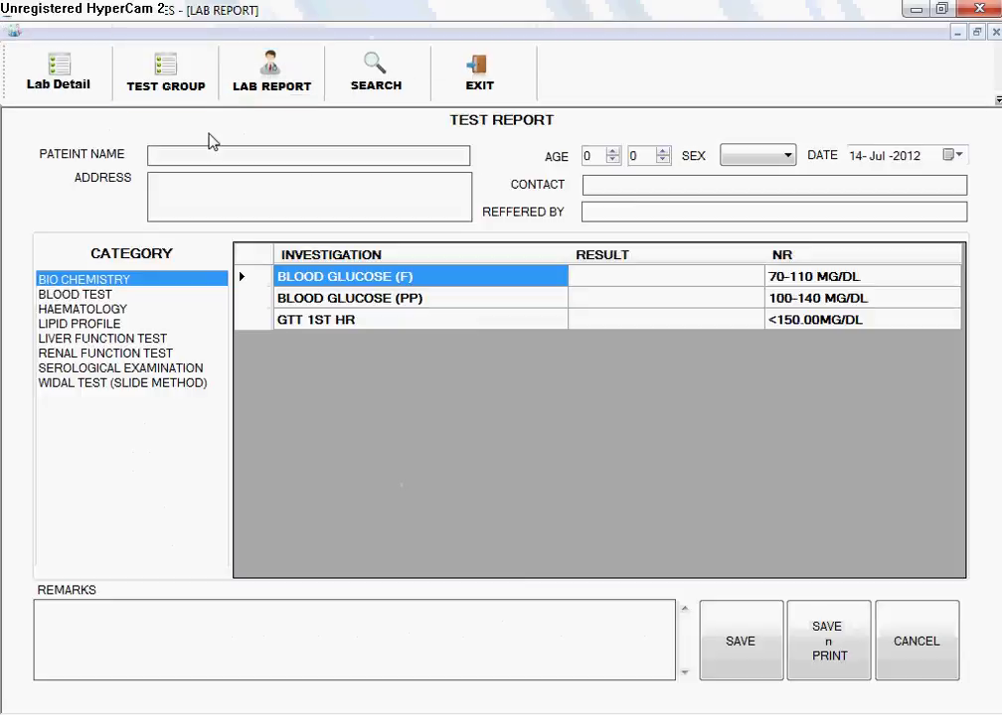
type("1")
key("Tab")
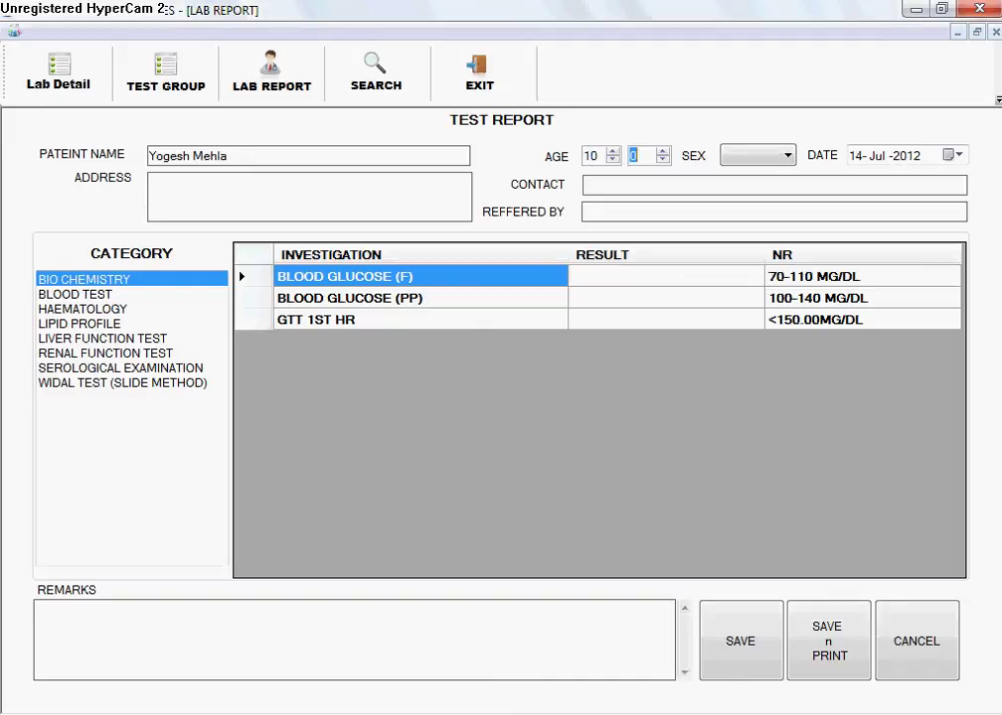
type("5")
key("Tab")
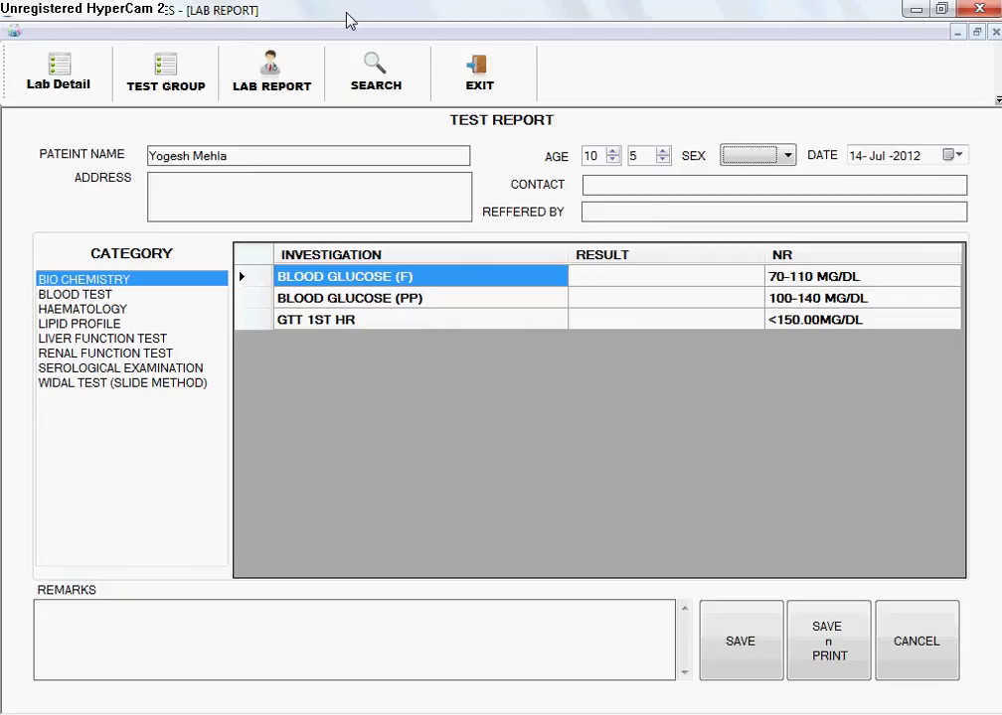
key("Down")
key("Tab")
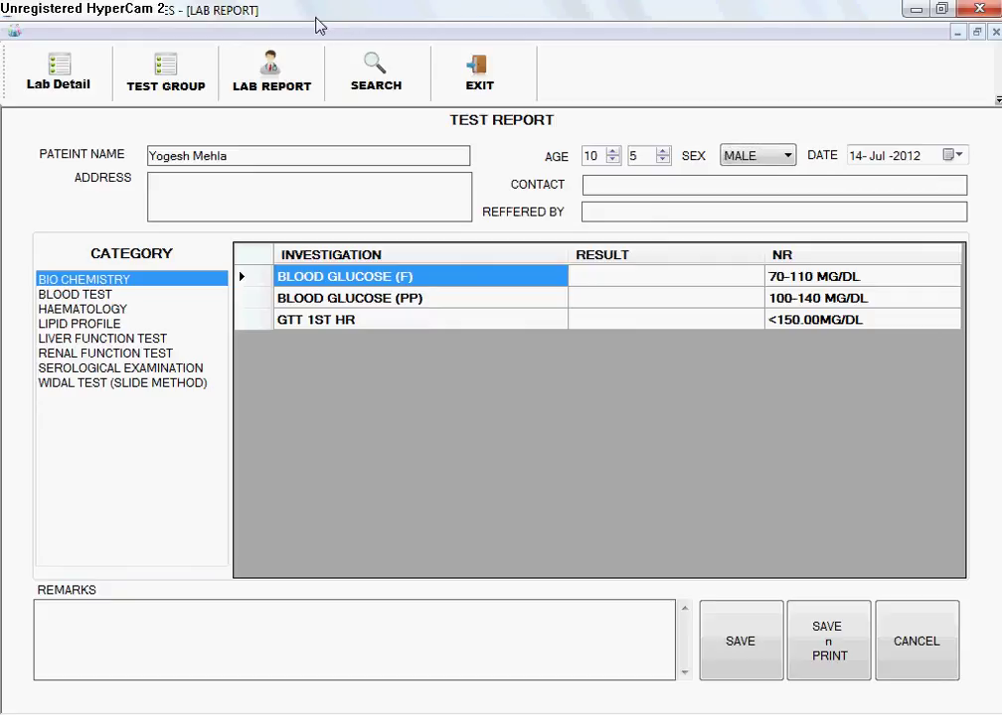
- Fill in the patient's address, contact number and the referring doctor's name
left_click(291, 195)
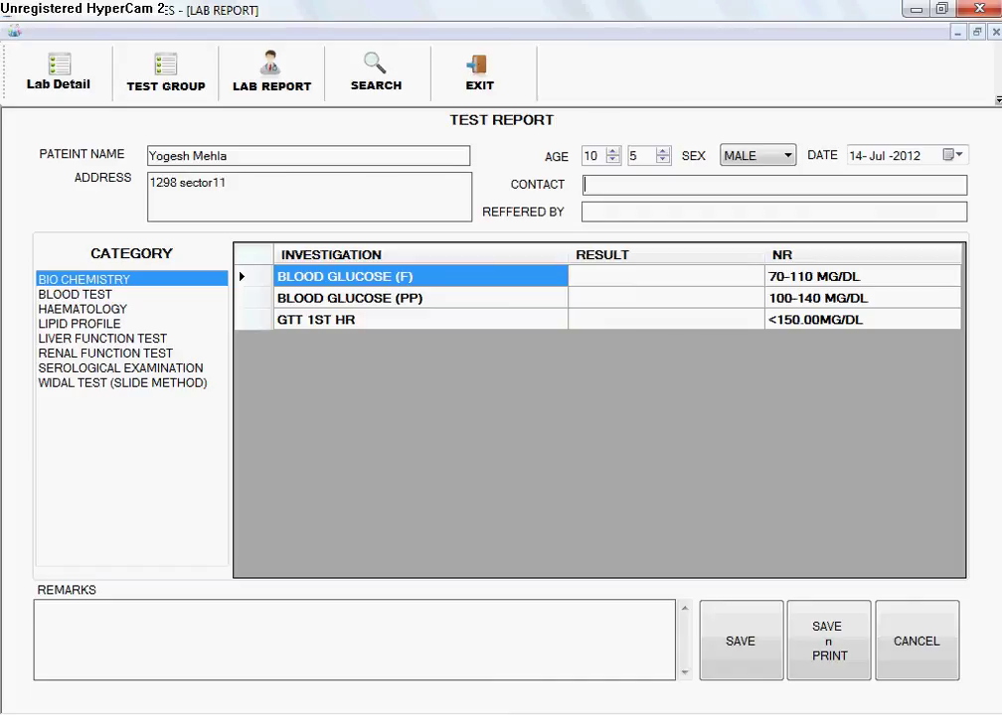
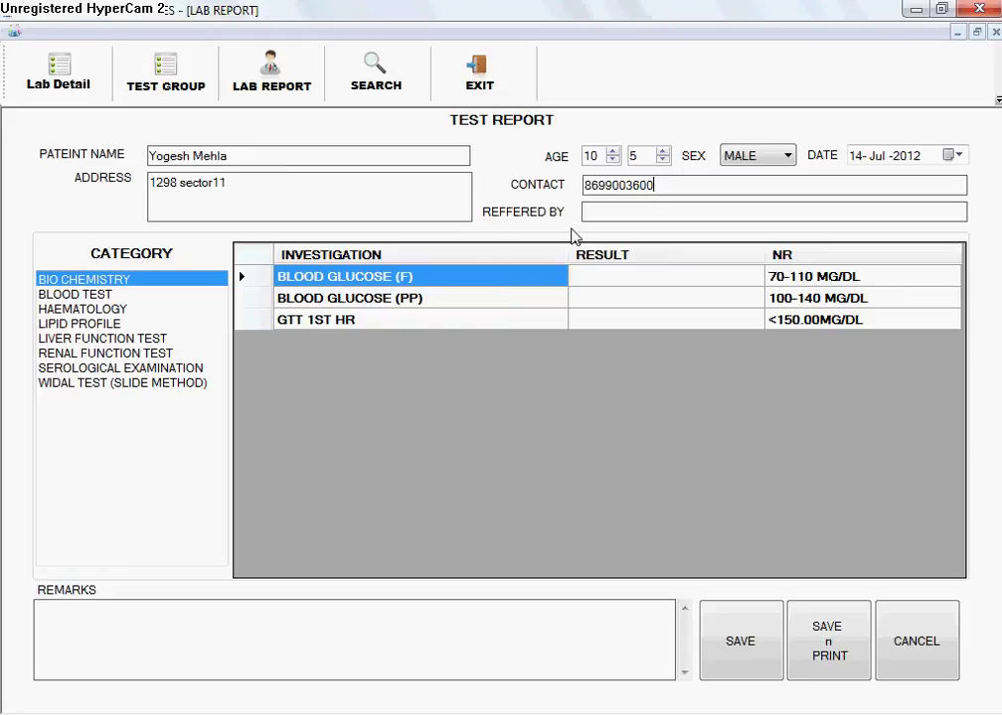
type("Dr. Harish")
- Review the test categories, then record 120 for BLOOD GLUCOSE (PP) under BIO CHEMISTRY
left_click(141, 338)
left_click(137, 281)
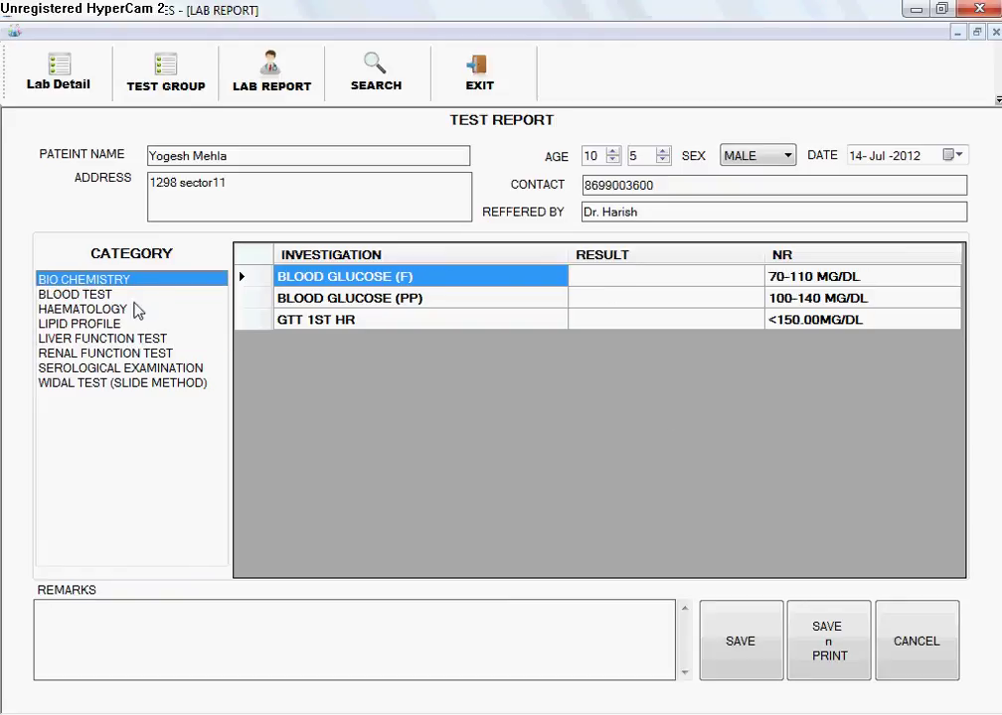
left_click(137, 309)
left_click(149, 338)
left_click(147, 382)
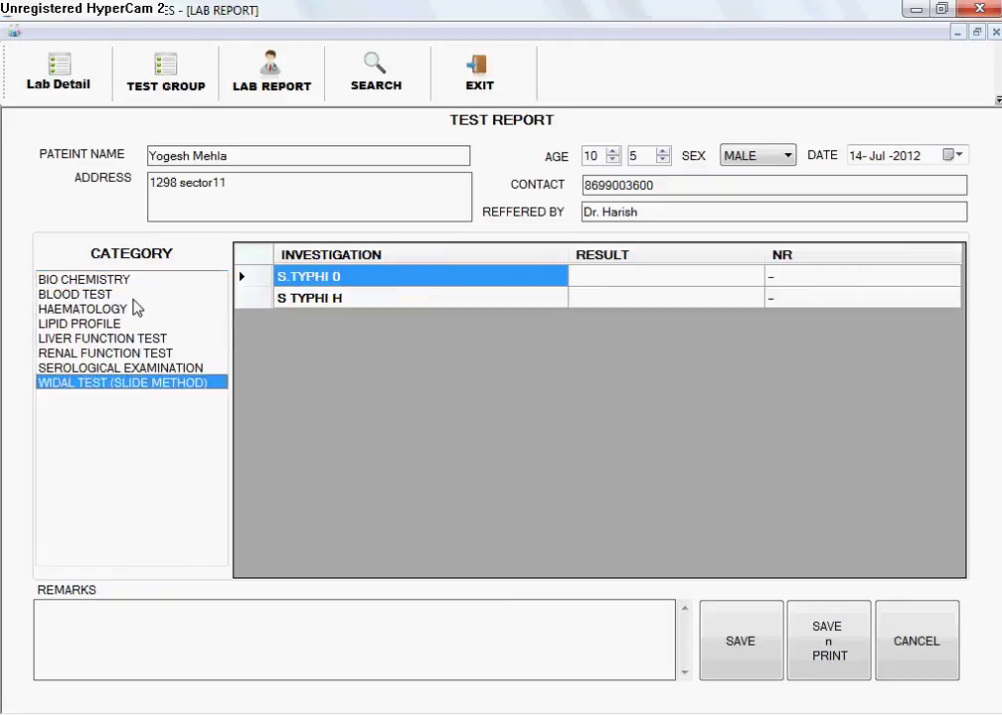
left_click(178, 284)
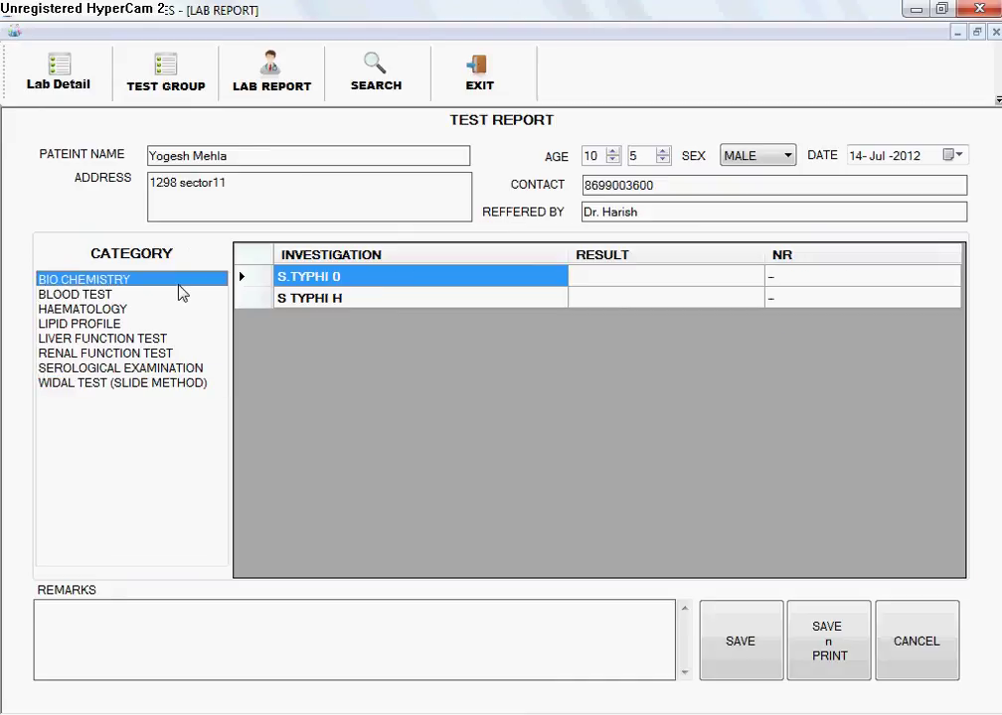
left_click(639, 295)
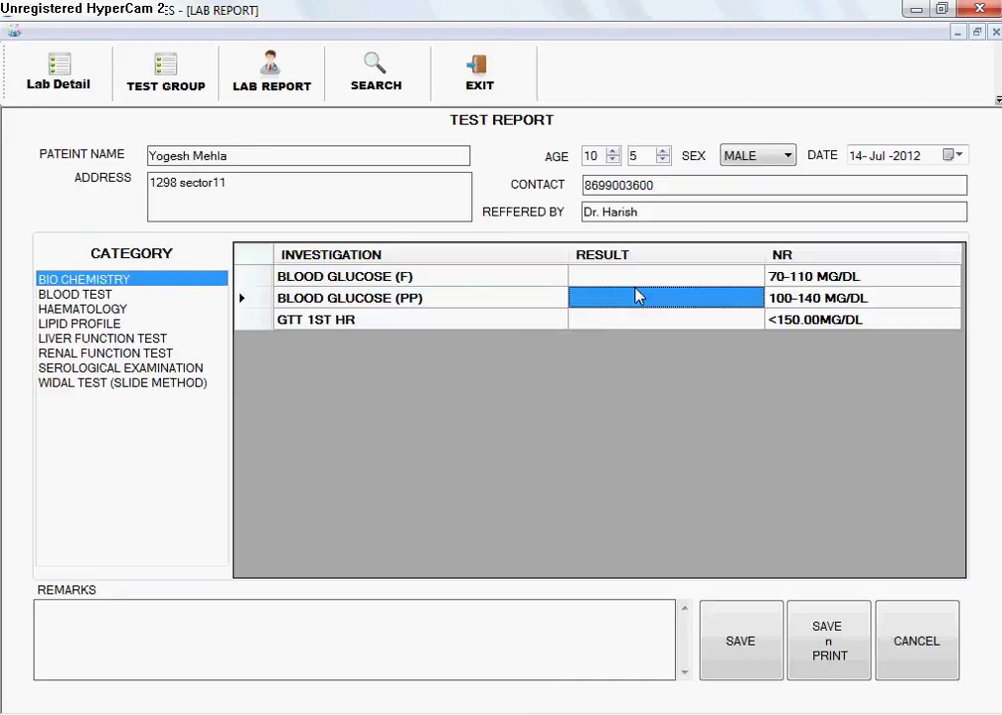
type("120")
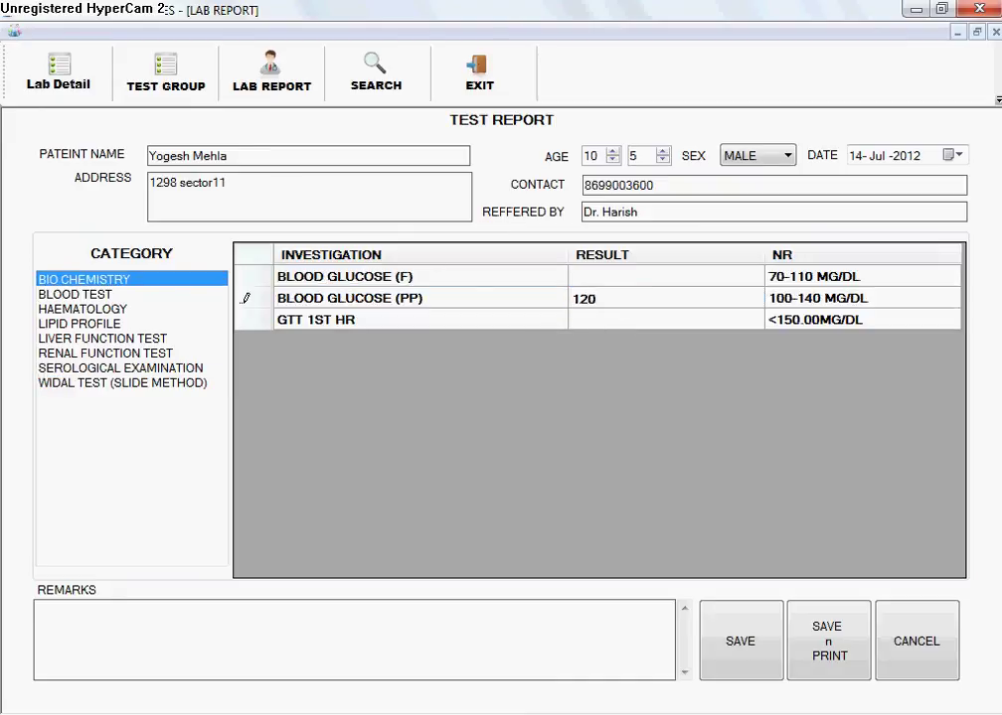
- Record HB 12 under BLOOD TEST and HDL CHOLESTROL 45 under LIPID PROFILE
left_click(147, 295)
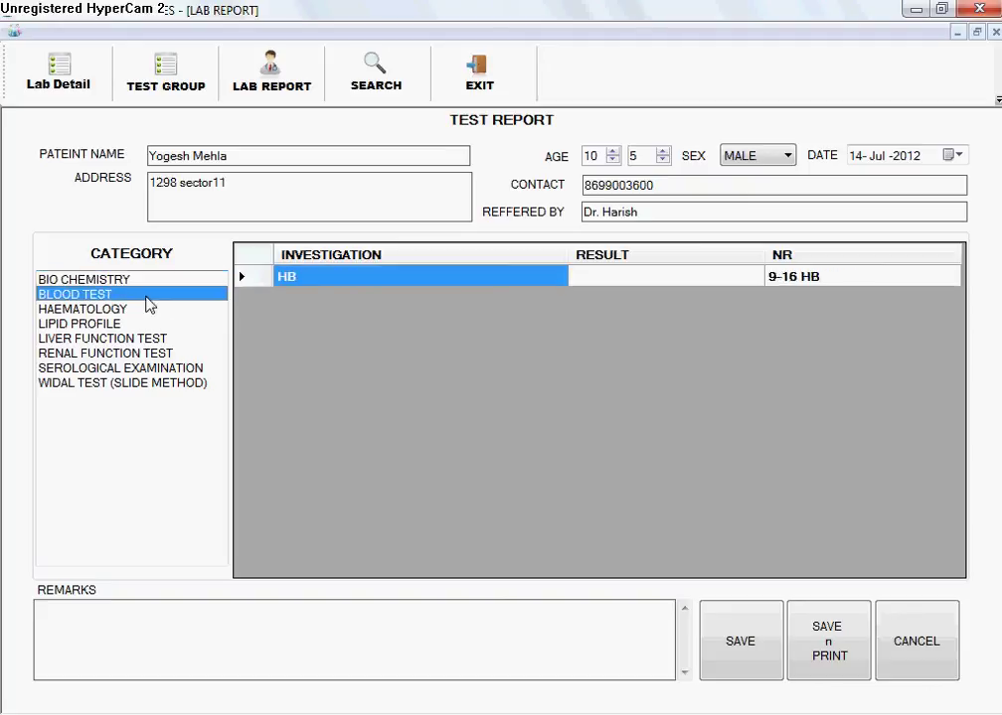
left_click(696, 279)
type("12")
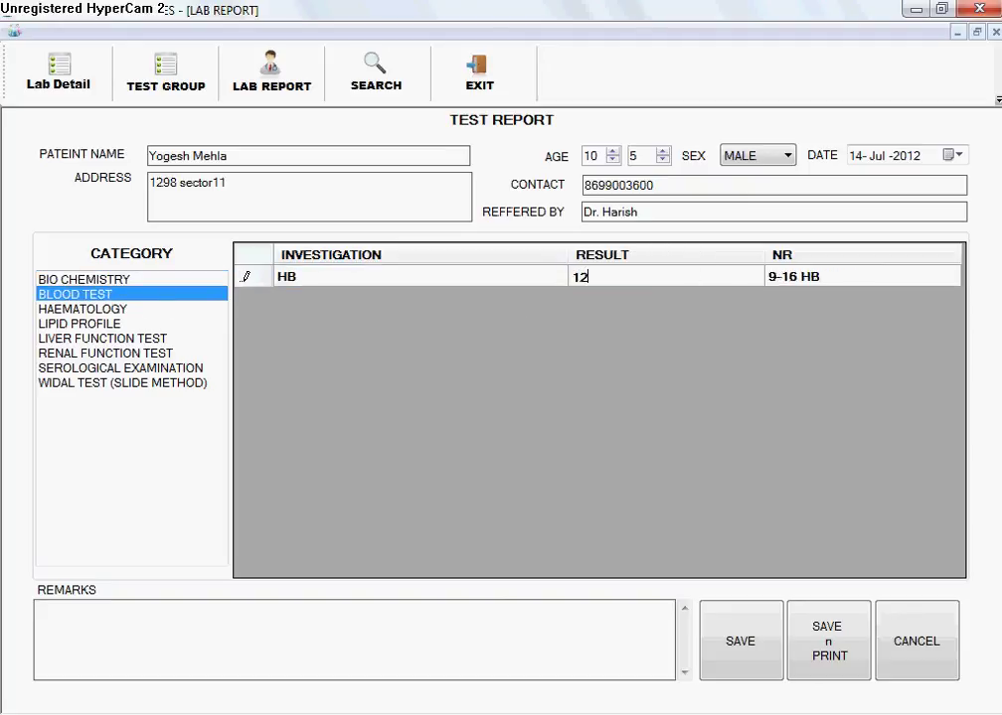
left_click(160, 325)
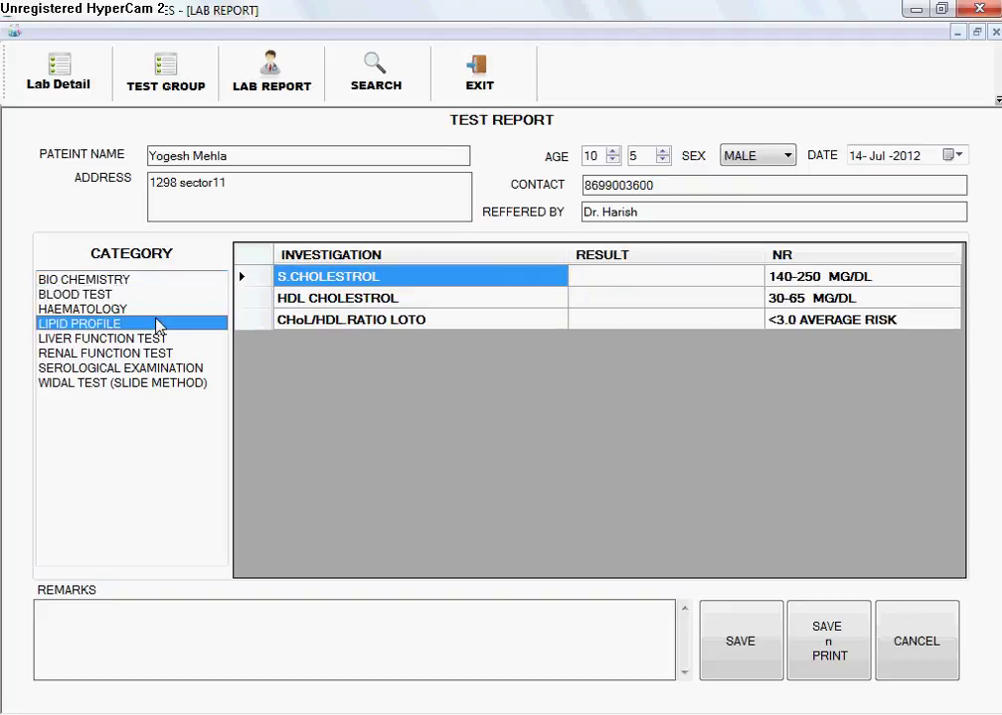
left_click(695, 296)
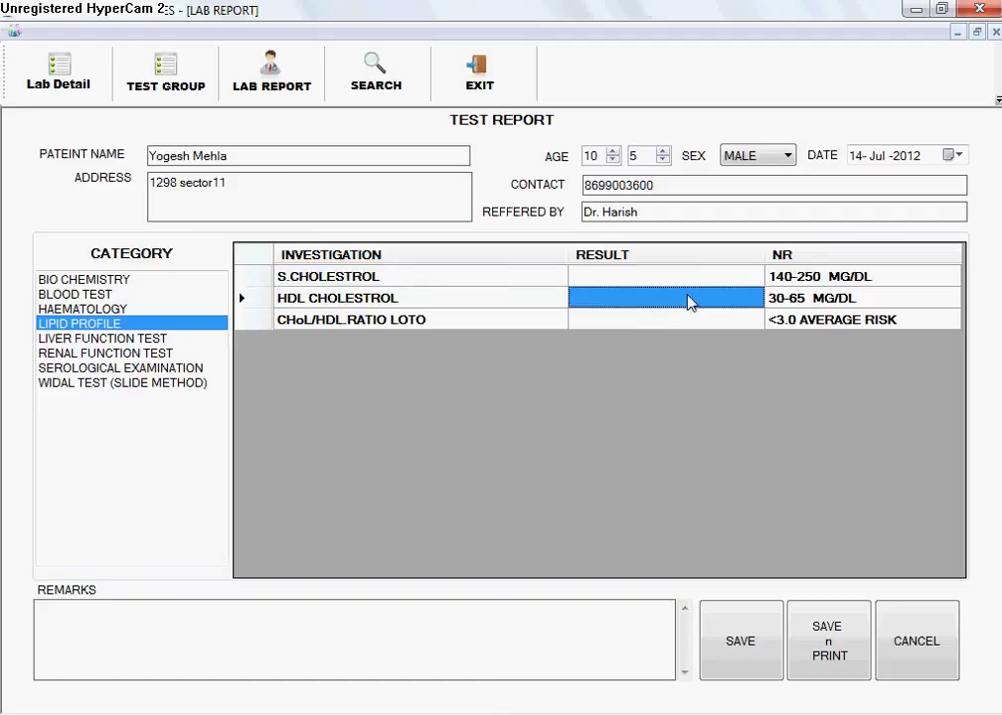
type("45")
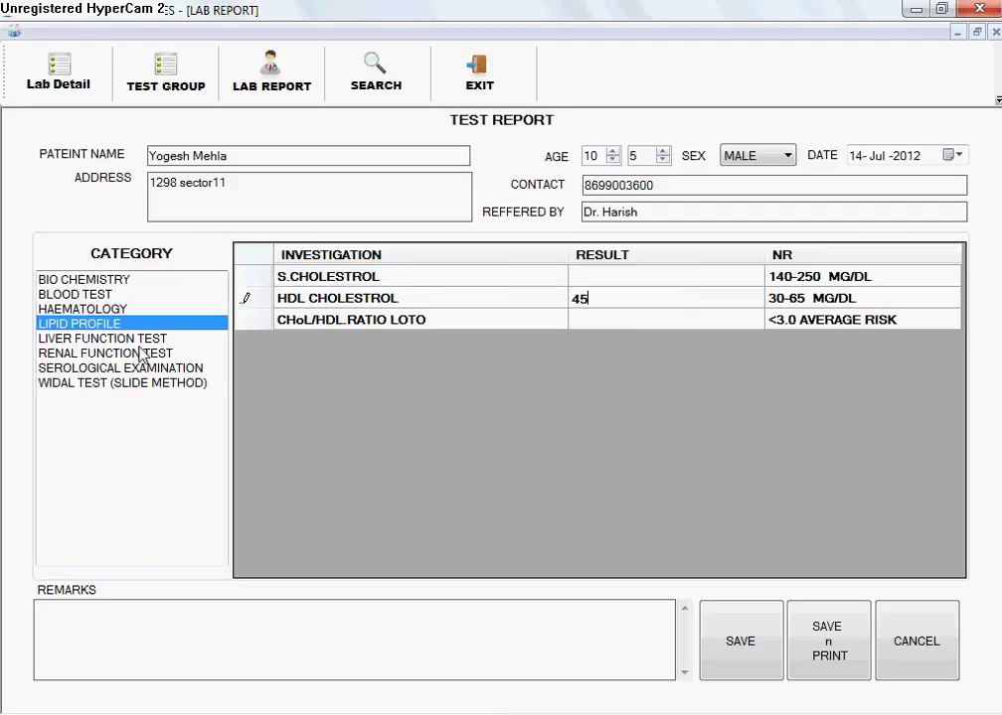
left_click(90, 279)
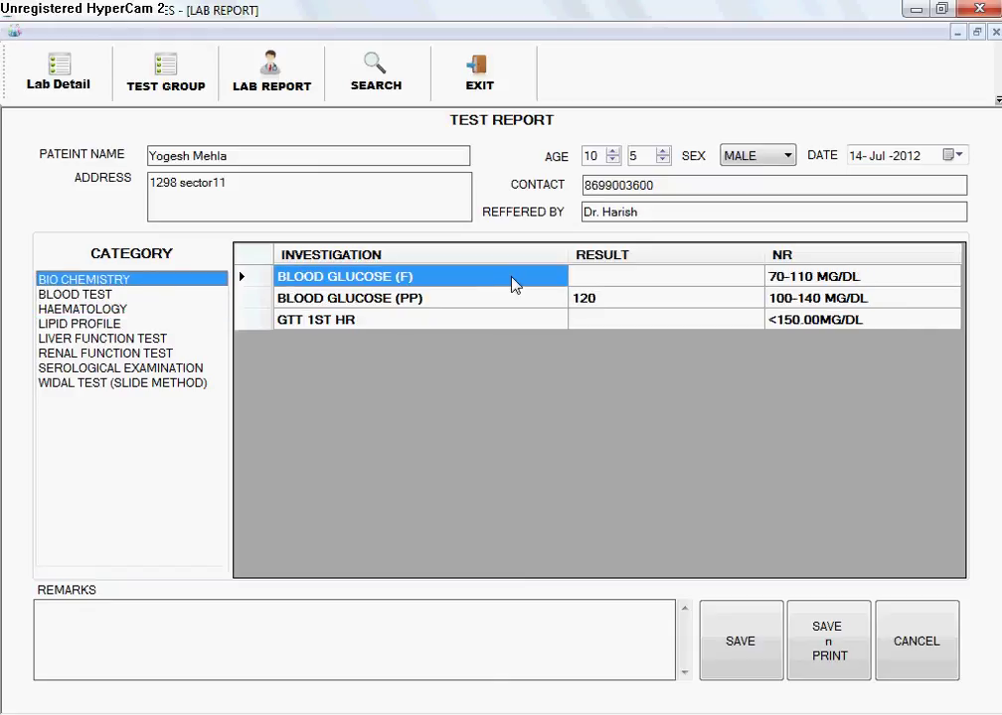
left_click(606, 278)
- Enter 80 for BLOOD GLUCOSE (F) and review the entered results across categories
type("80")
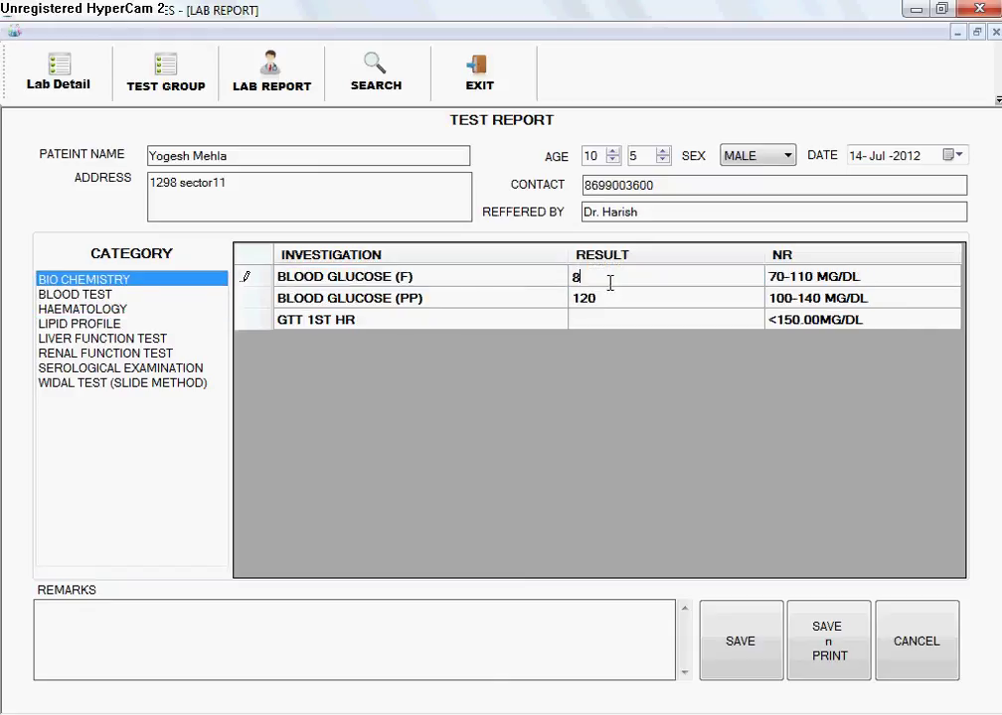
left_click(133, 292)
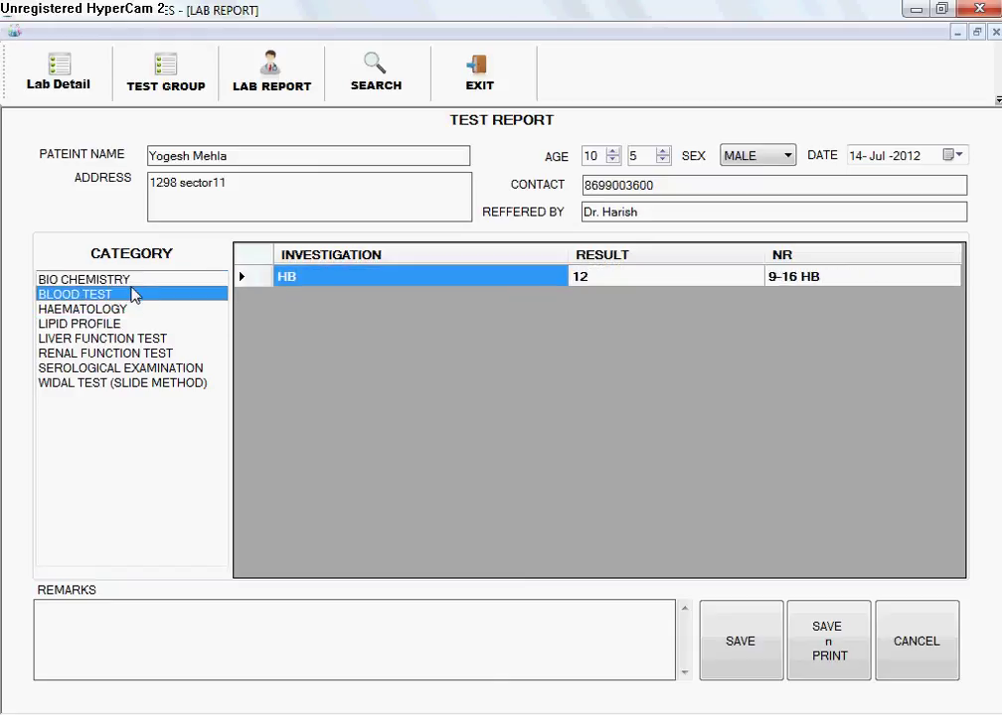
left_click(133, 309)
left_click(134, 339)
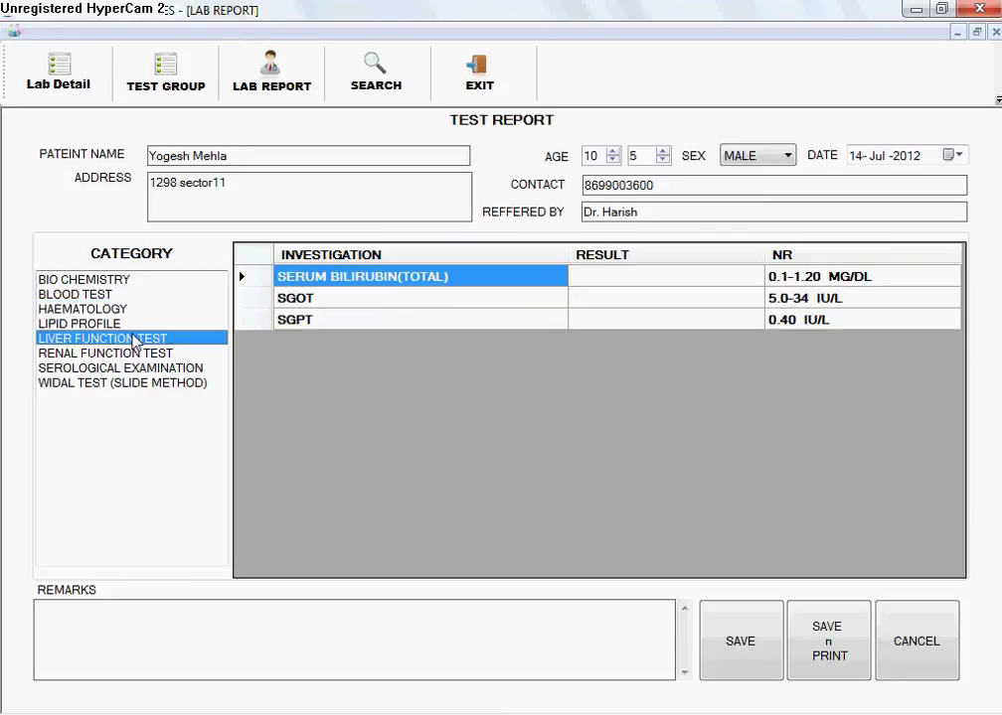
left_click(139, 353)
left_click(142, 369)
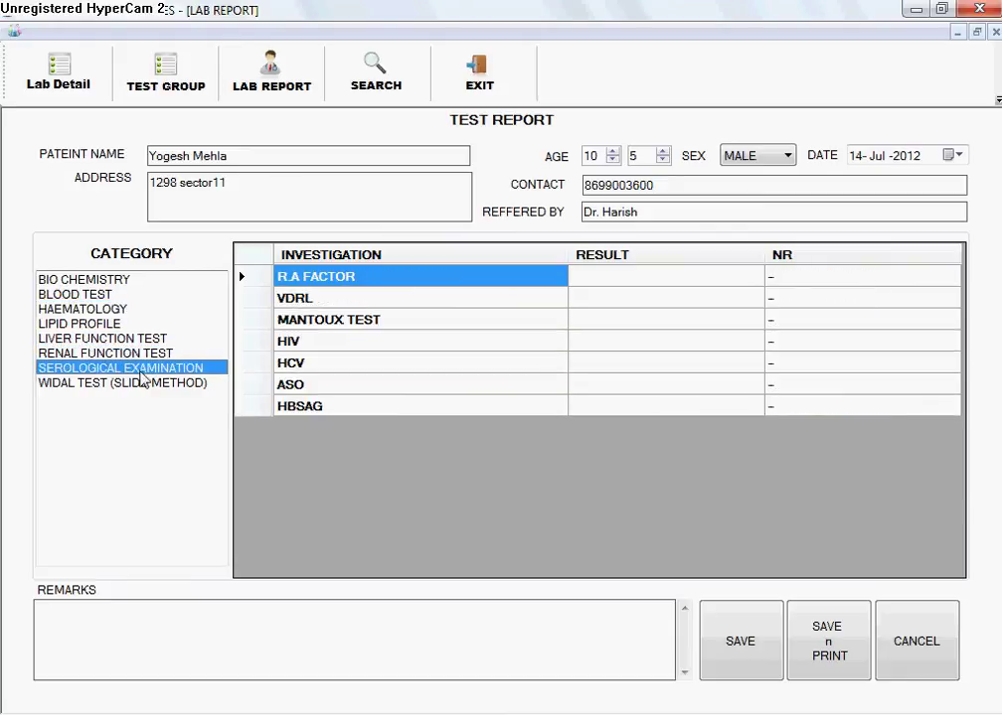
left_click(127, 323)
left_click(124, 309)
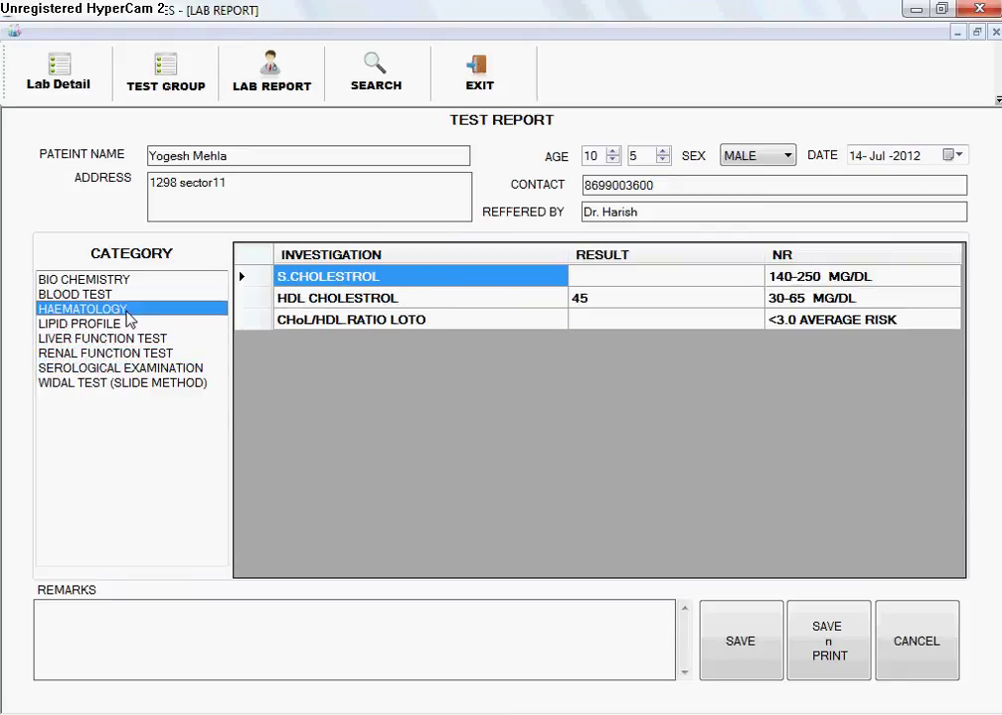
left_click(169, 383)
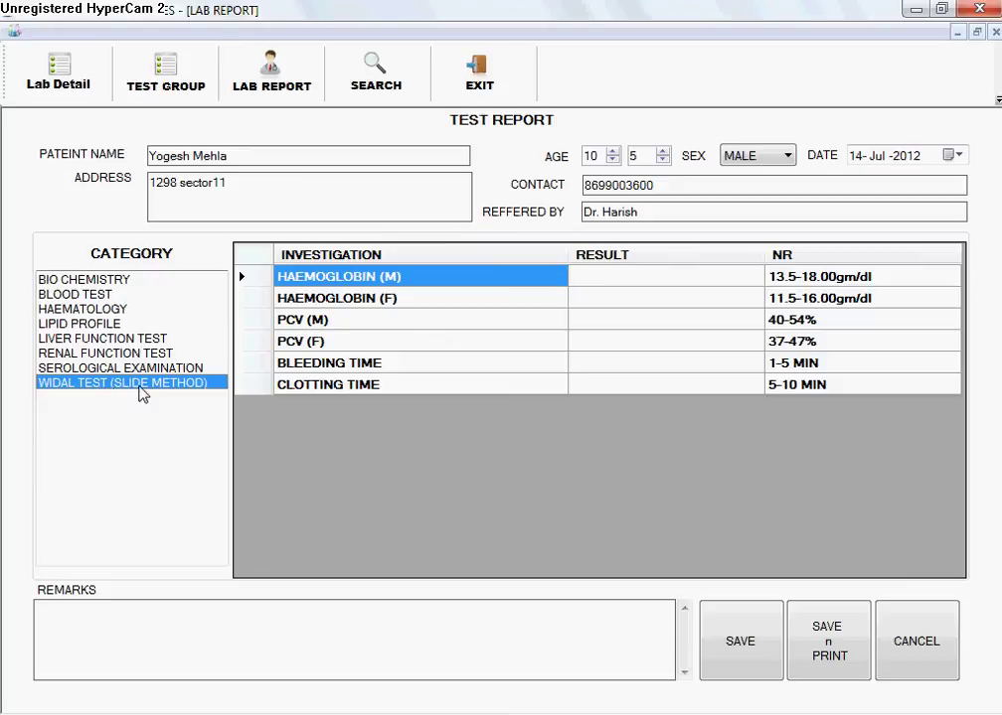
left_click(182, 339)
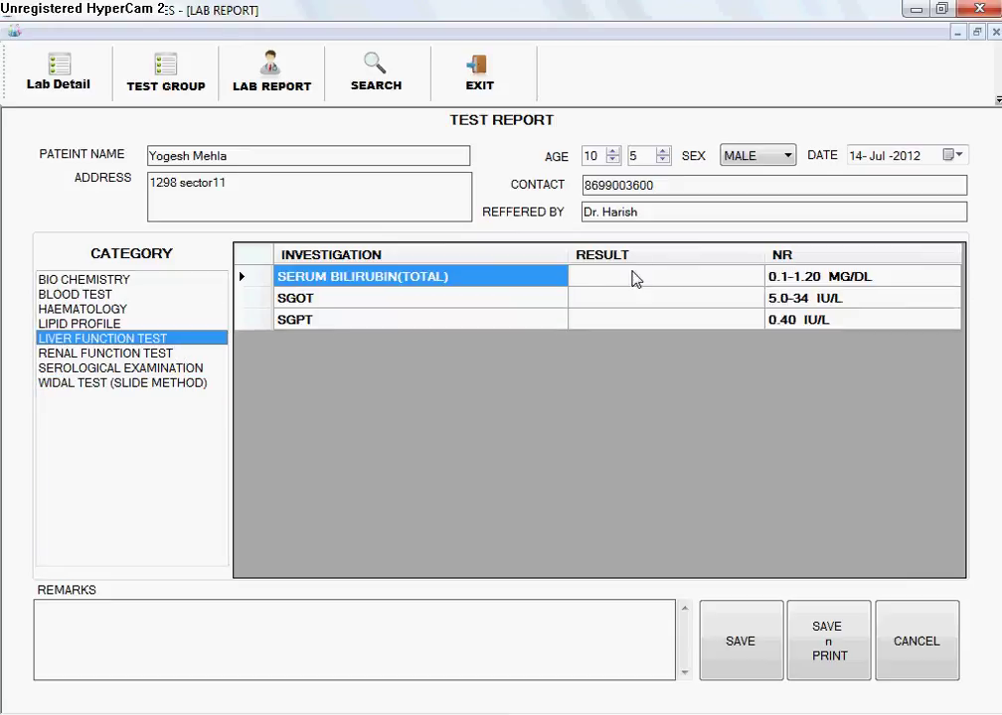
- Record SERUM BILIRUBIN(TOTAL) .8 and SGOT 4, then begin the remarks
left_click(634, 279)
left_click(634, 278)
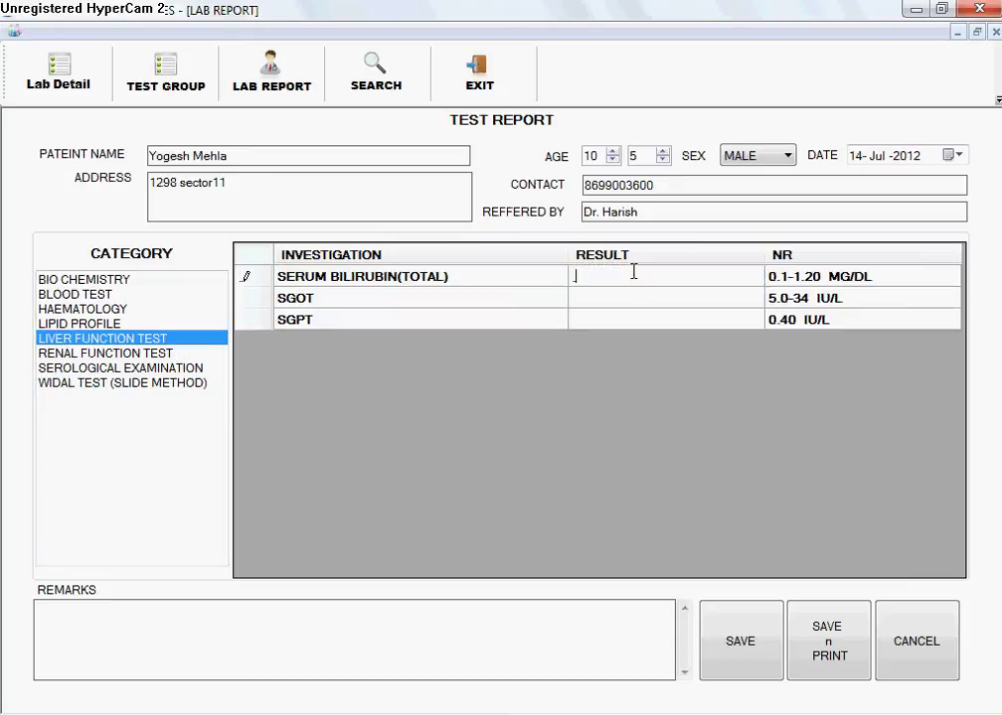
type(".8")
key("Tab")
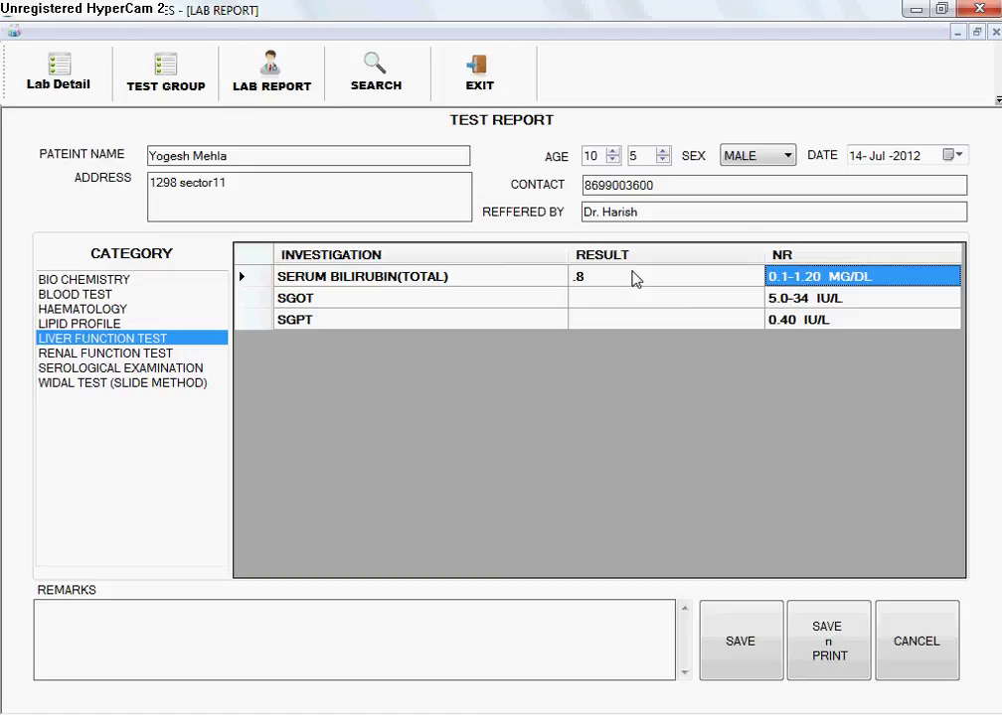
left_click(616, 302)
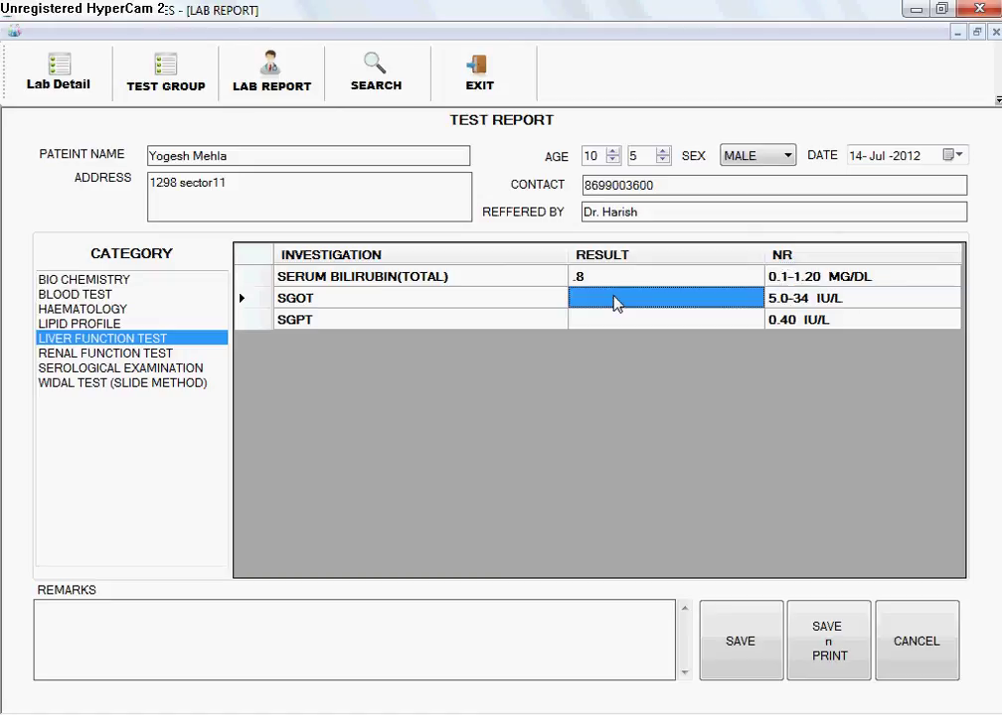
key("Return")
type("4")
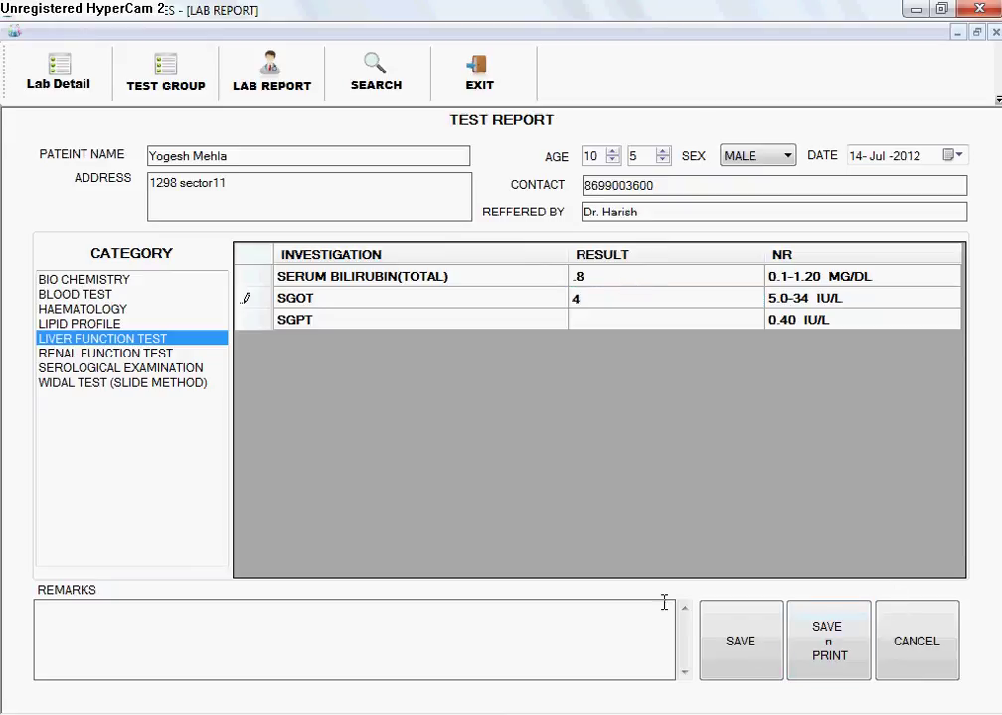
left_click(452, 610)
type("All test")
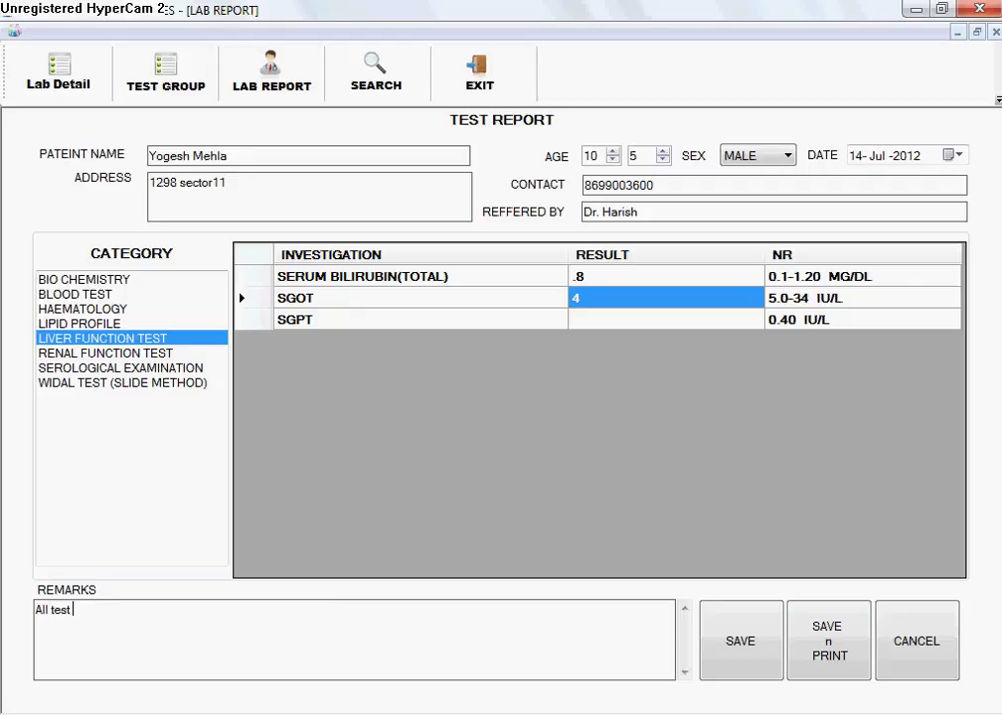
- Finish the remark 'All test result are normal', save the report and acknowledge the confirmation
type("result are normal")
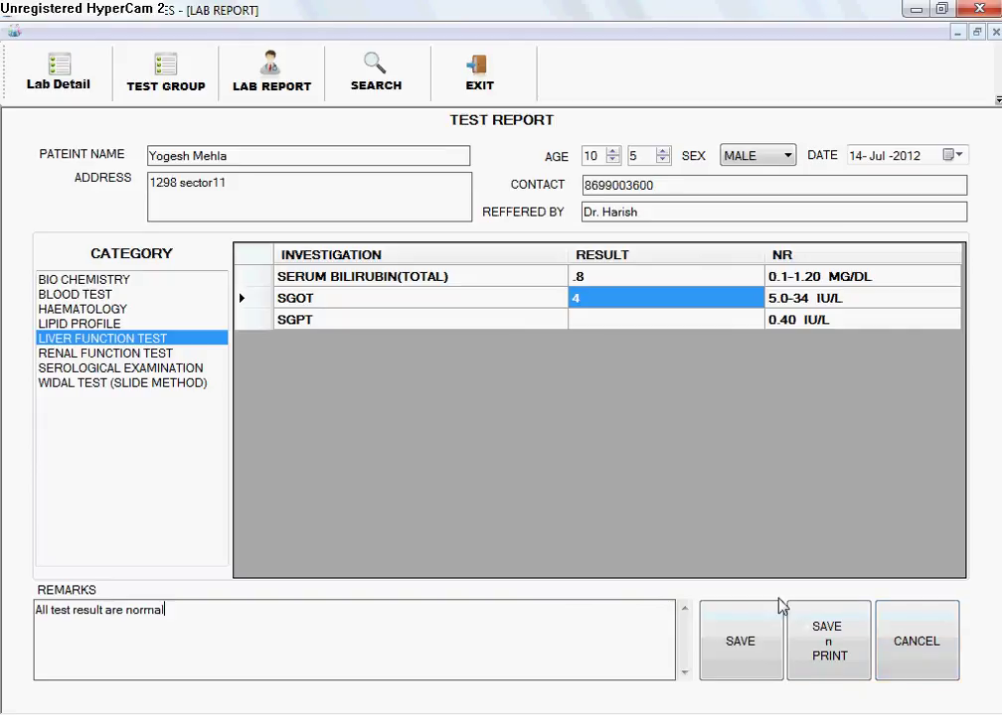
left_click(831, 643)
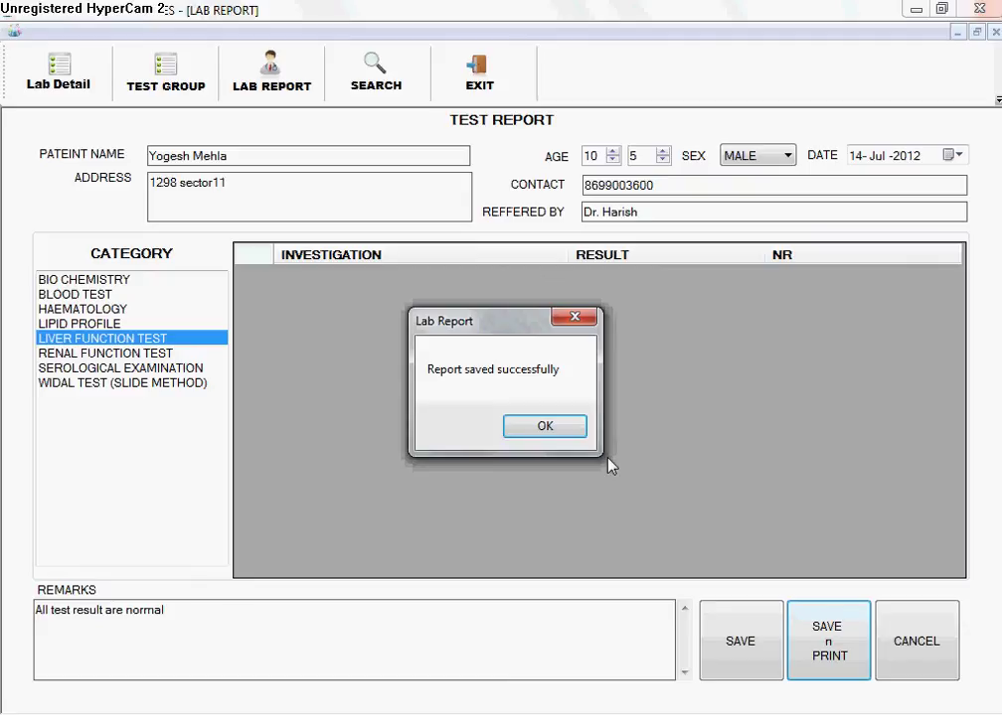
left_click(530, 430)
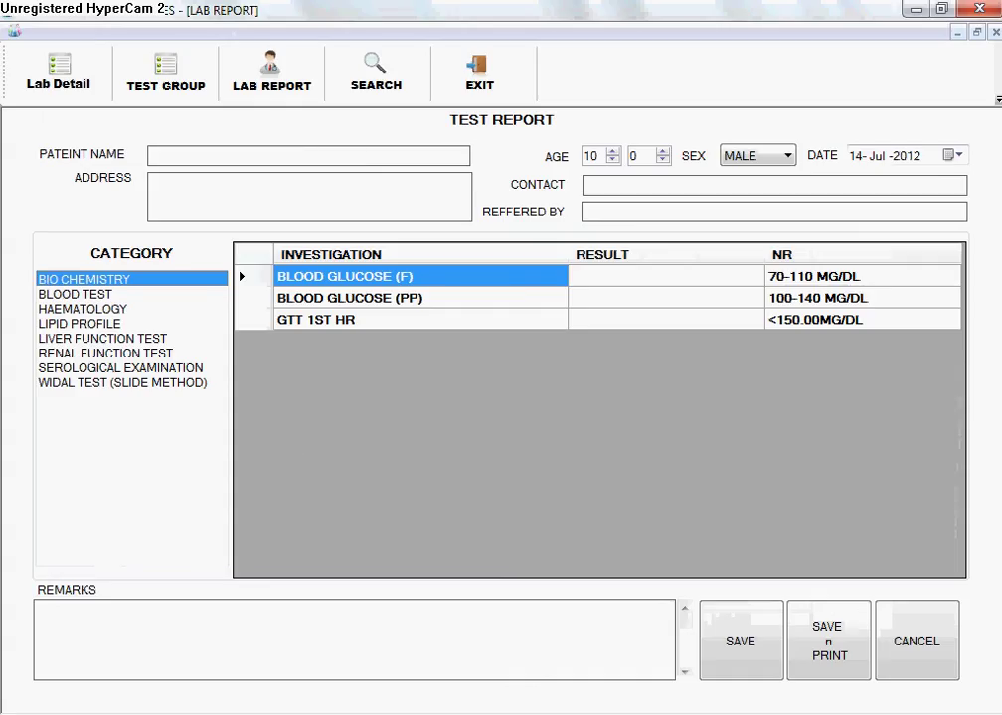
left_click(654, 664)
scroll(566, 467, "down", 5)
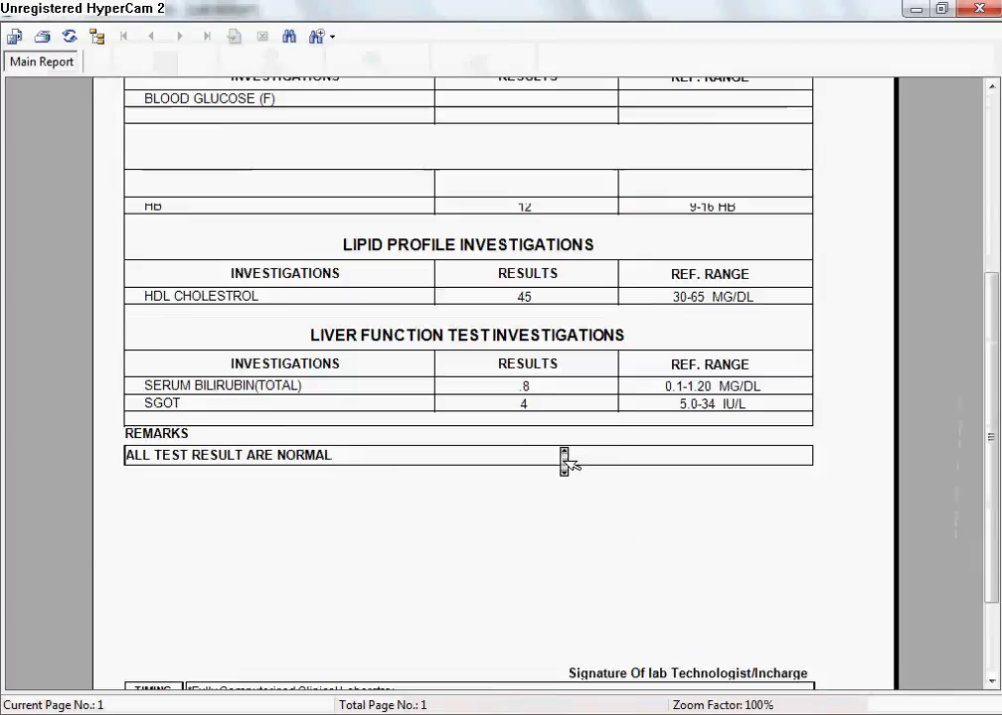
scroll(565, 463, "up", 5)
scroll(564, 463, "down", 4)
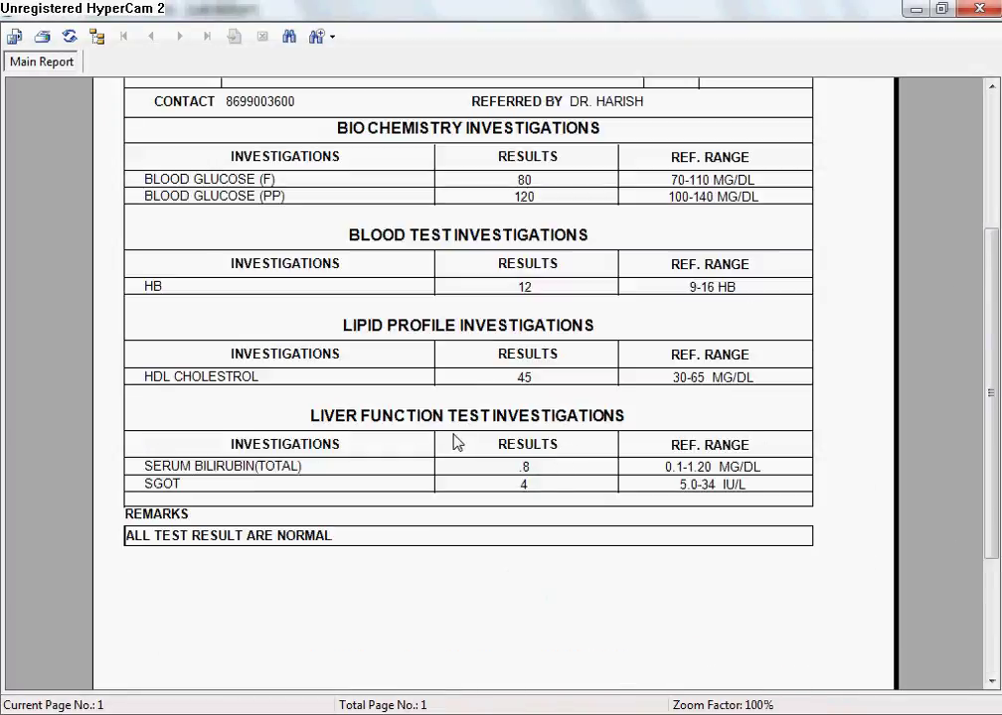
scroll(458, 442, "up", 4)
left_click(446, 385)
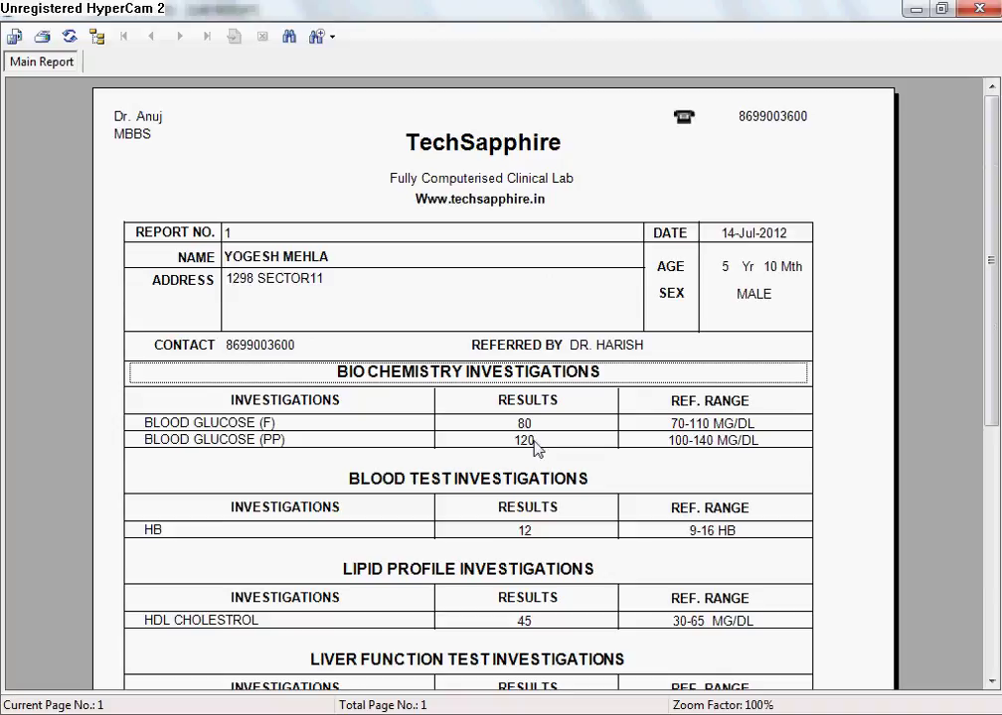
scroll(537, 453, "down", 3)
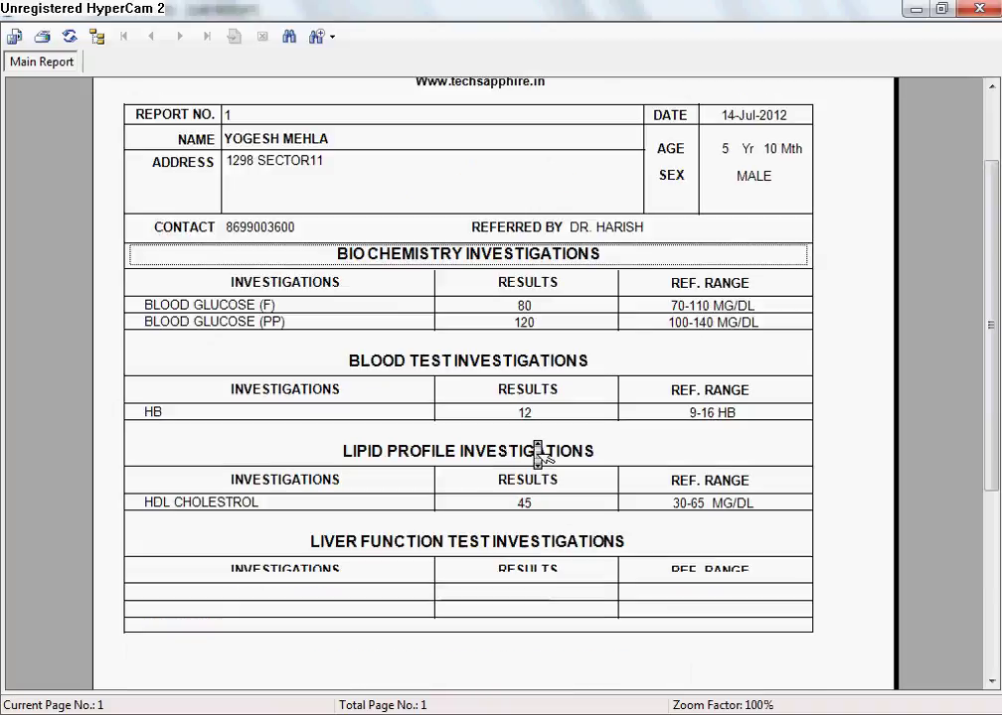
left_click(503, 360)
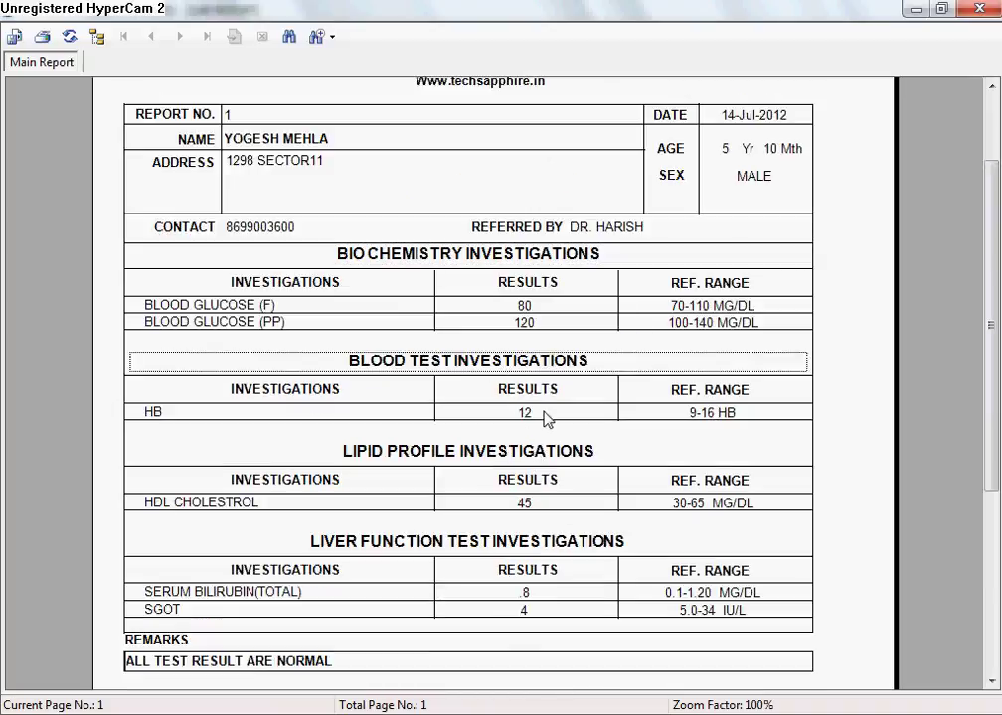
scroll(548, 417, "down", 6)
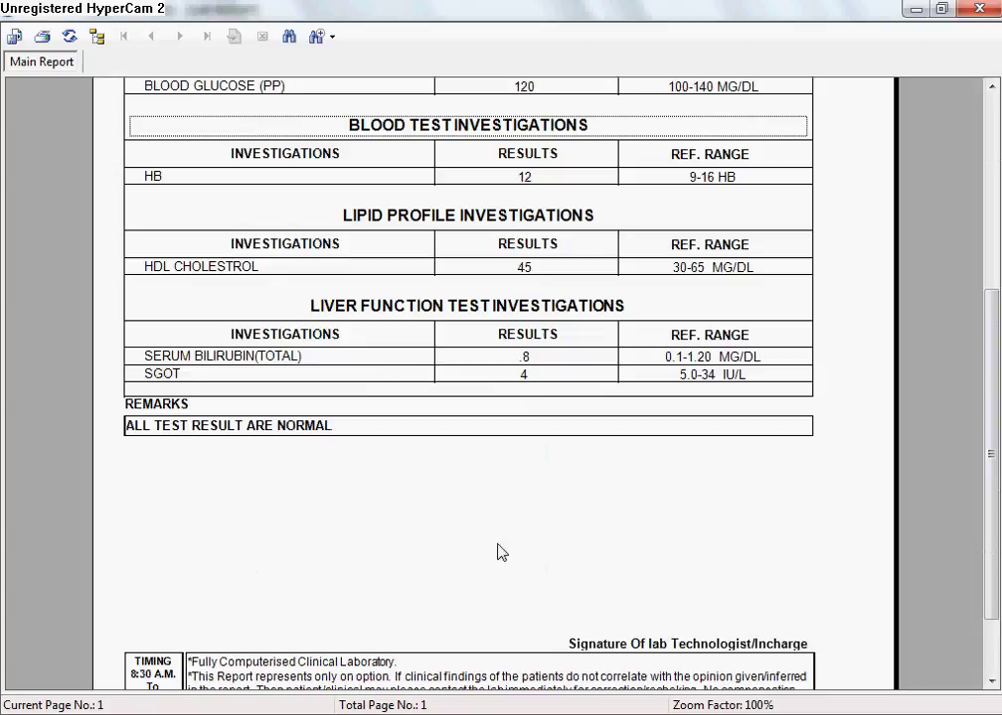
scroll(500, 553, "up", 9)
- Export the report to the Desktop as a PDF named 'report test' and close the preview
left_click(14, 35)
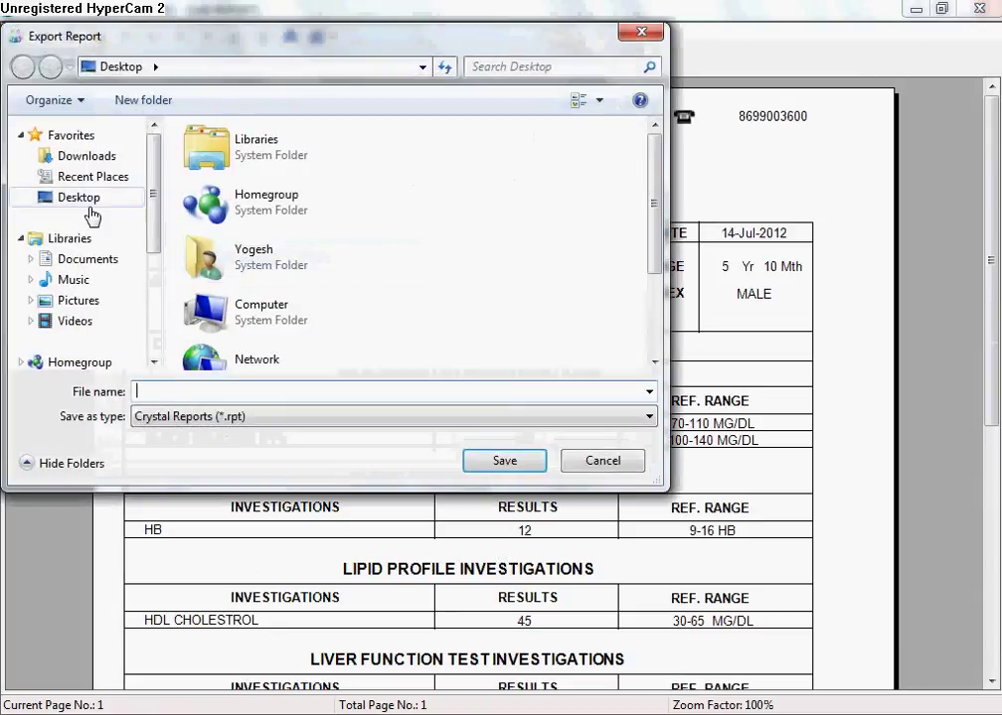
left_click(90, 202)
left_click(277, 419)
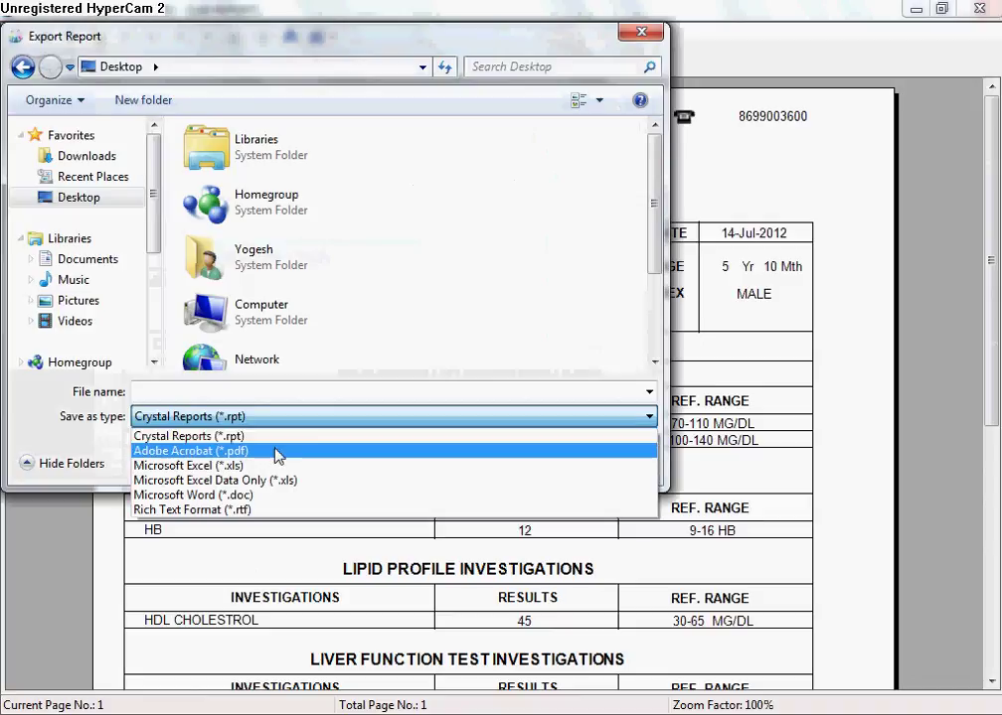
left_click(278, 451)
left_click(306, 390)
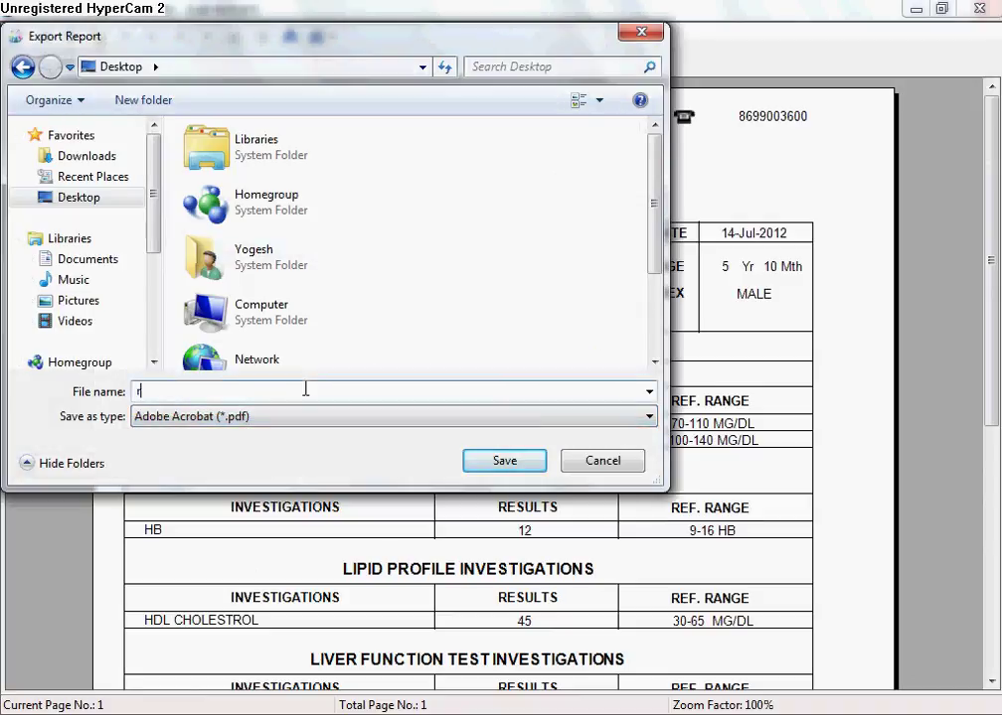
type("resportort")
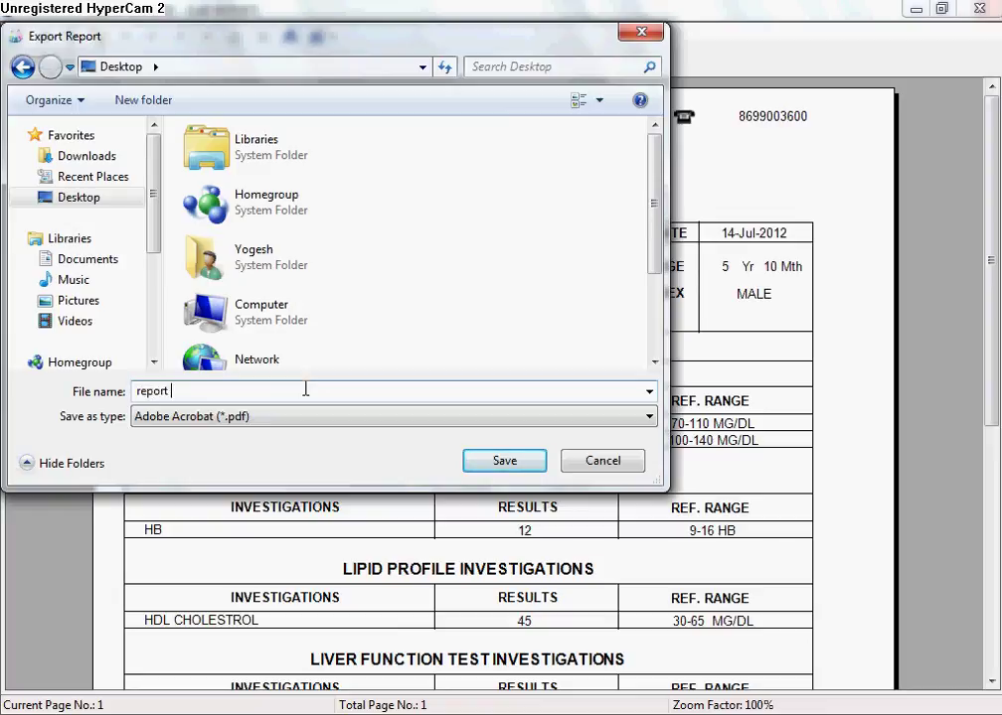
type(" test")
key("Return")
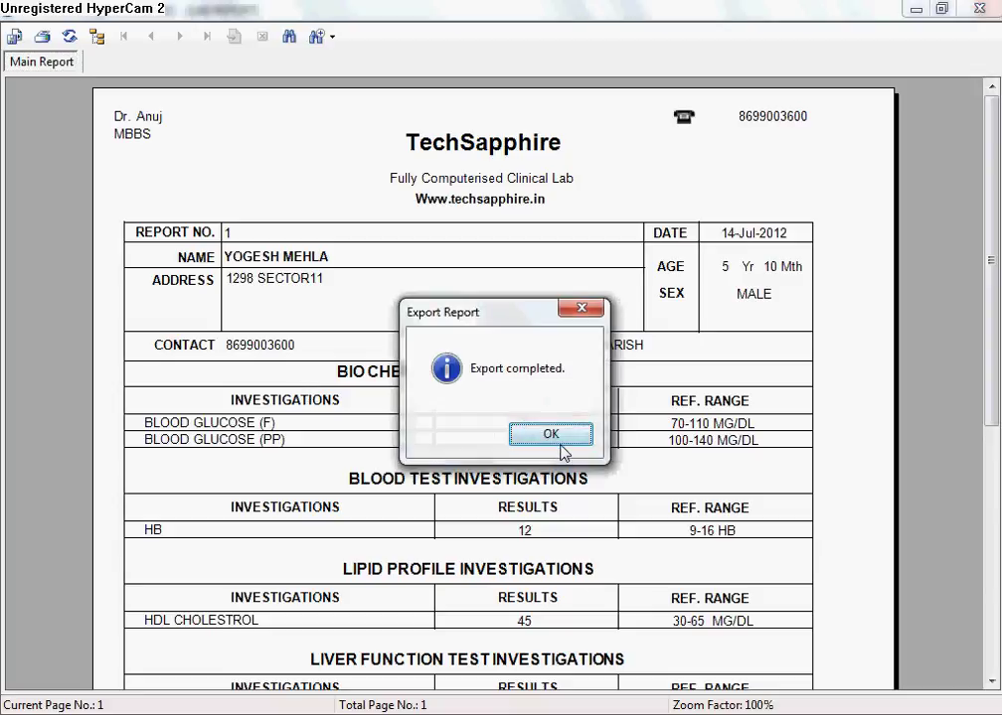
left_click(568, 438)
left_click(990, 9)
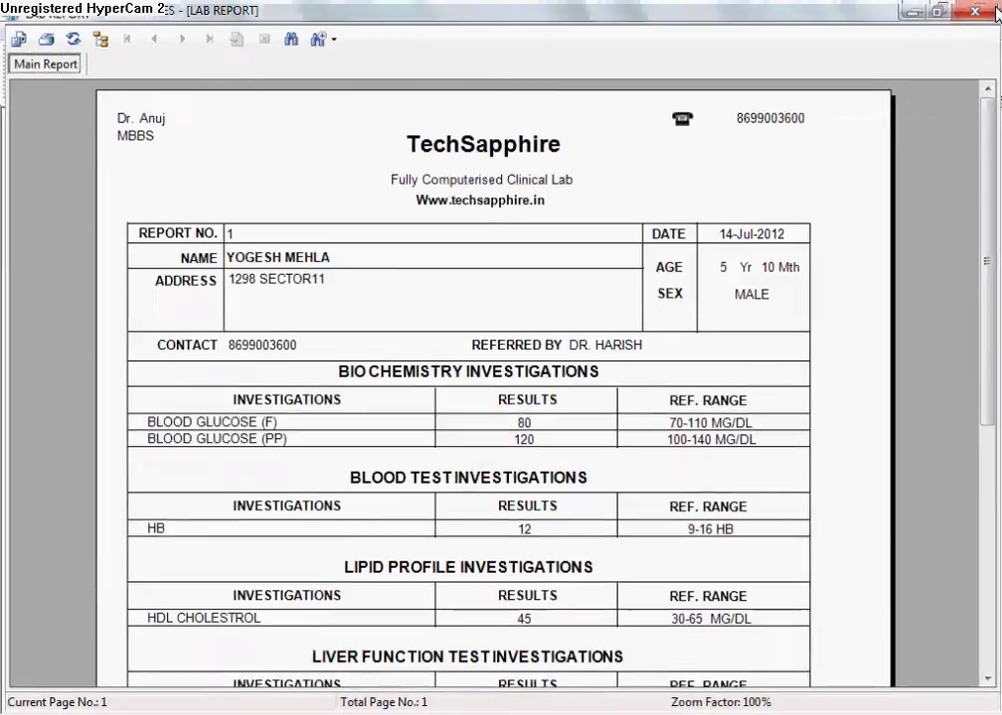
- Open report test.pdf from the Desktop in Adobe Reader, scroll through it, then close it
key("super")
key("super+d")
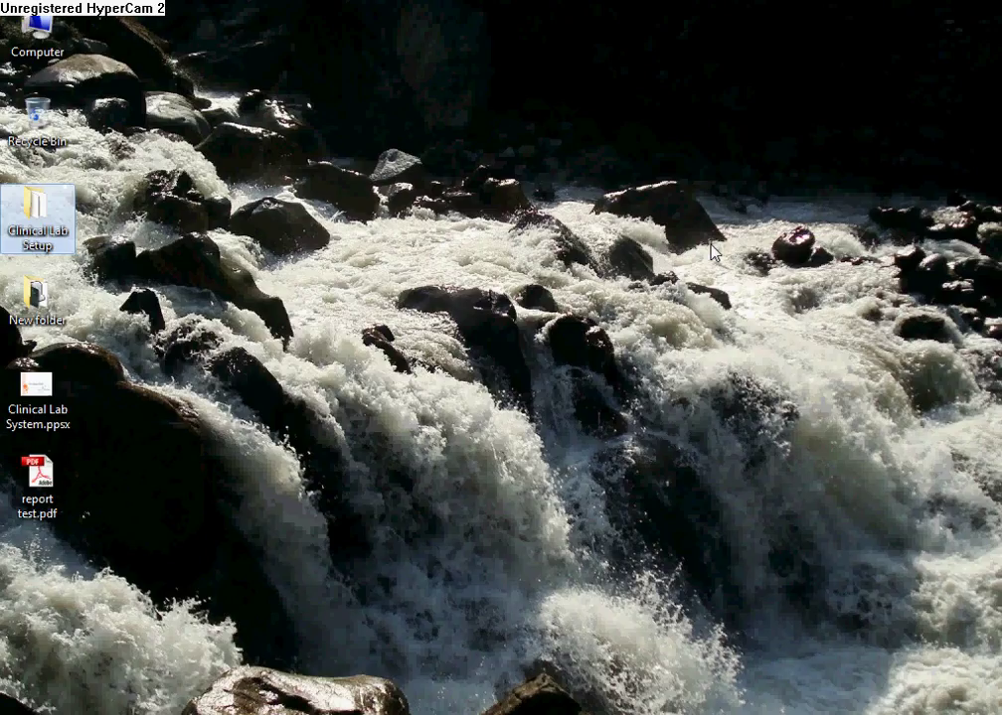
left_click(28, 501)
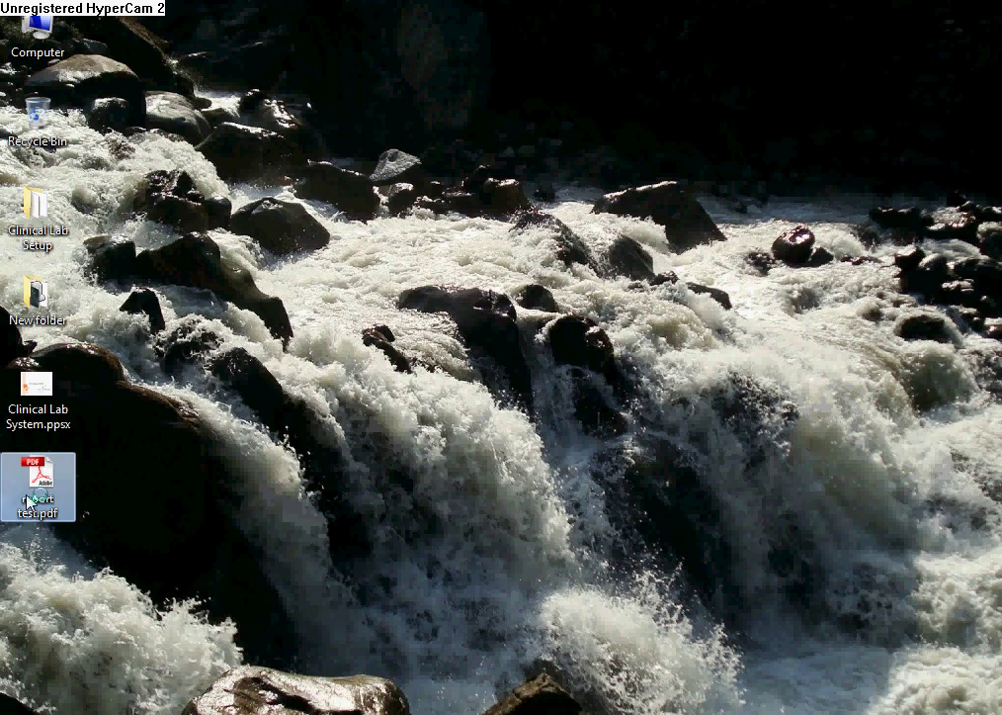
double_click(28, 501)
scroll(332, 467, "down", 10)
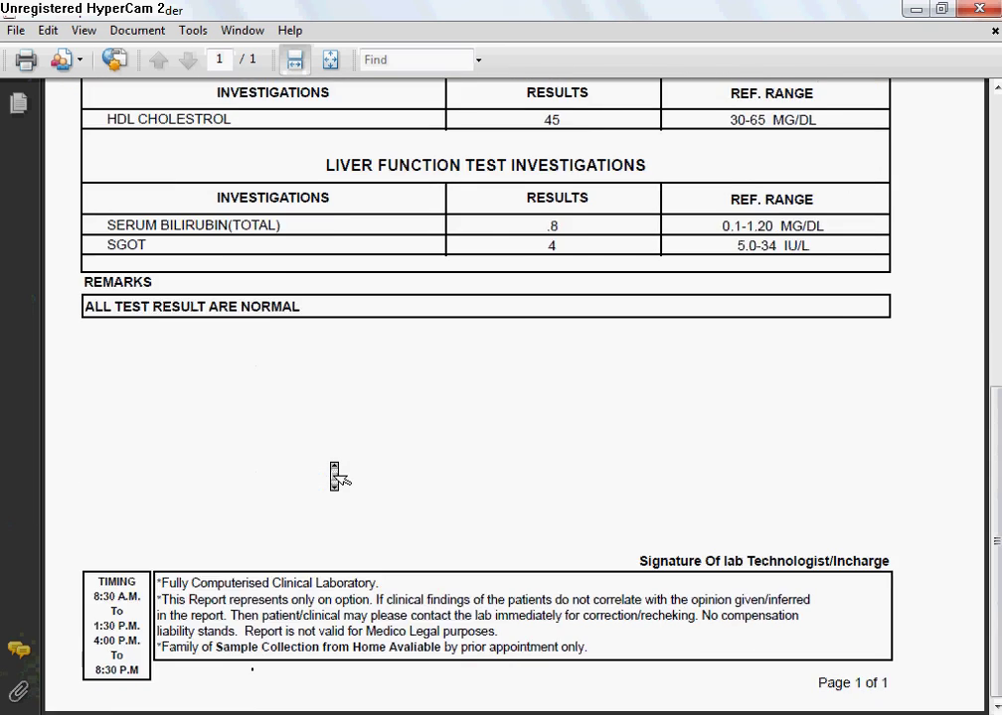
scroll(336, 477, "up", 10)
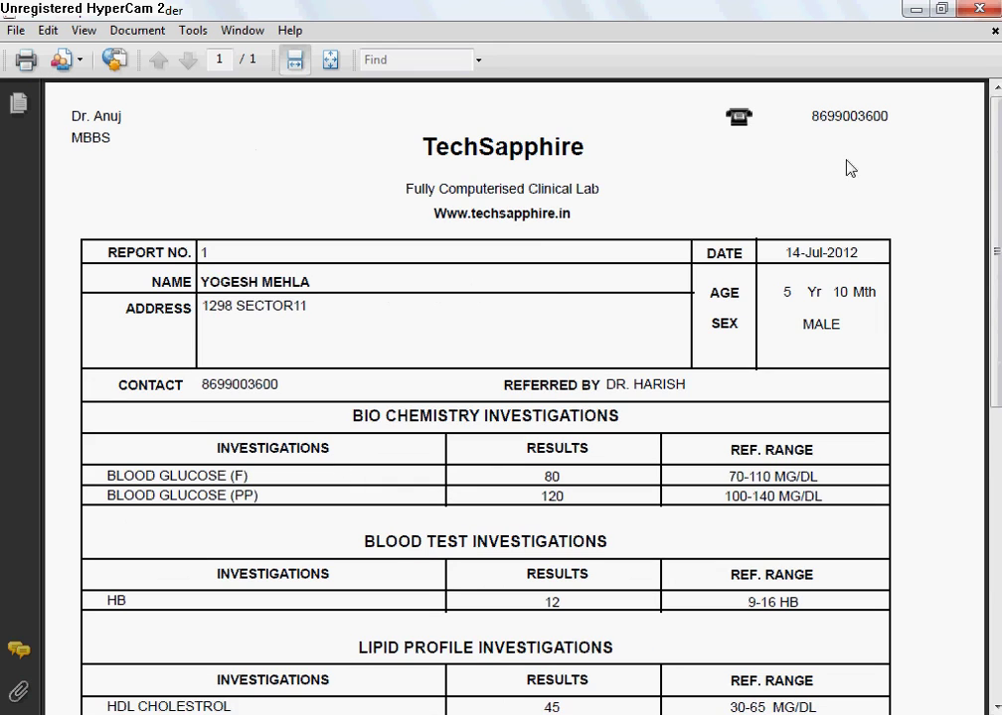
left_click(966, 9)
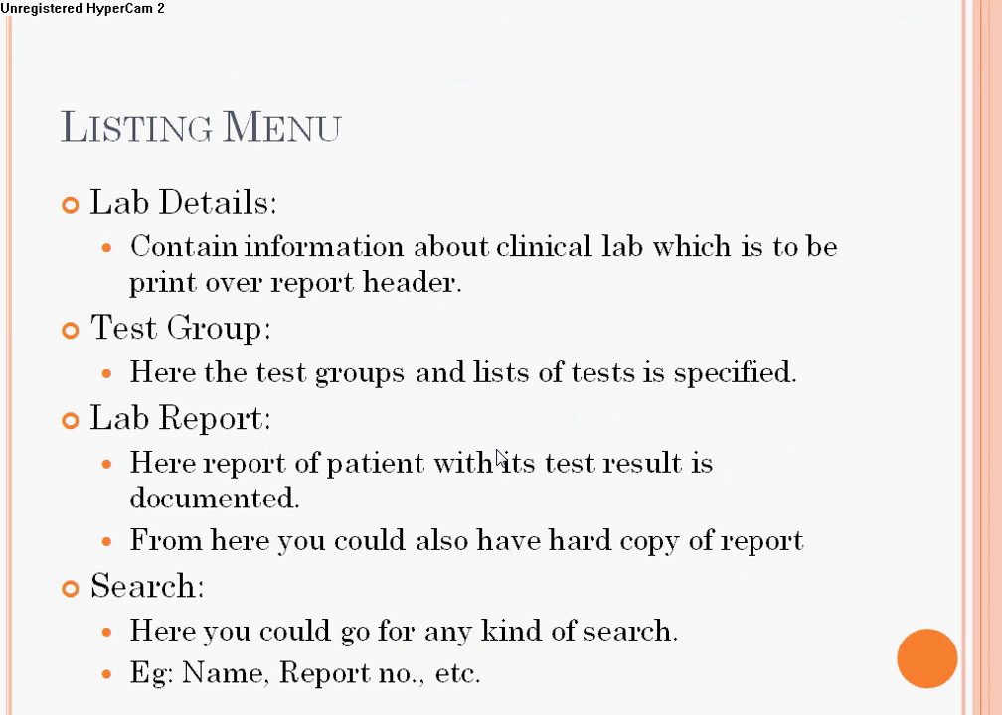
- Advance the slideshow to the Installation Requirement slide and switch back to the Clinical Laboratory app
left_click(417, 464)
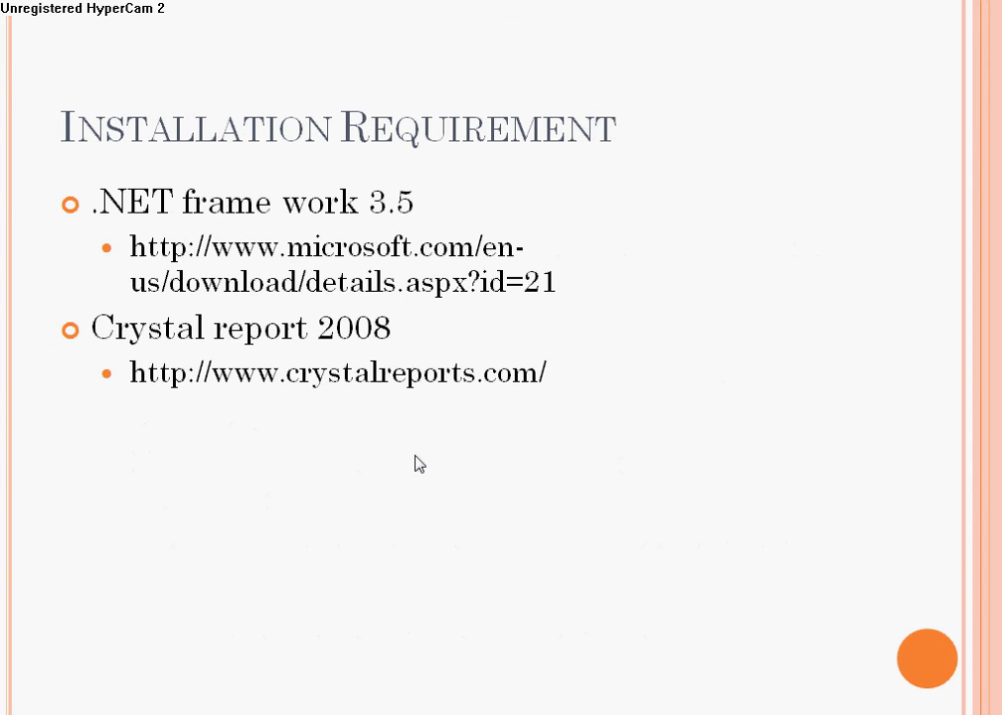
key("super+Tab")
key("super+Tab")
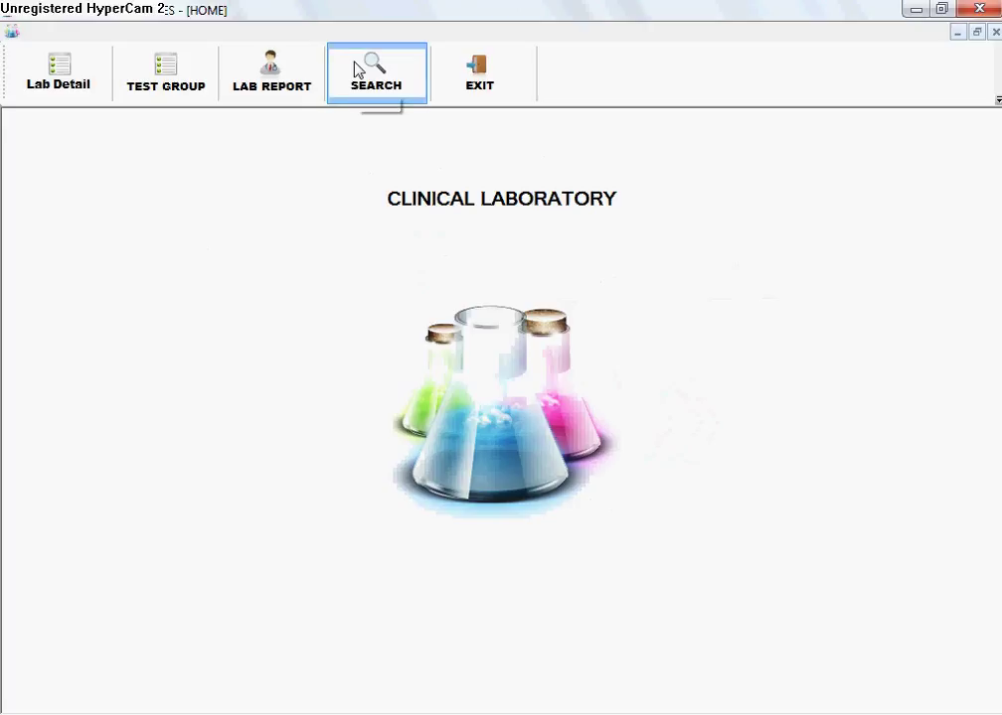
- On the Search screen, search reports by Report No. for value 20
left_click(355, 65)
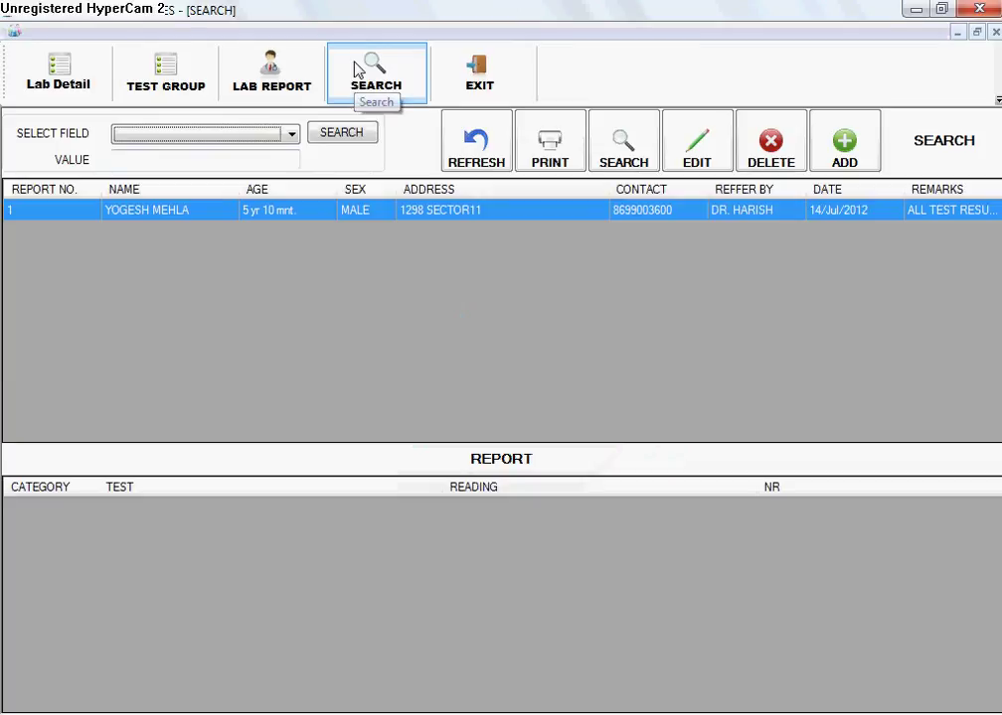
left_click(275, 133)
left_click(255, 155)
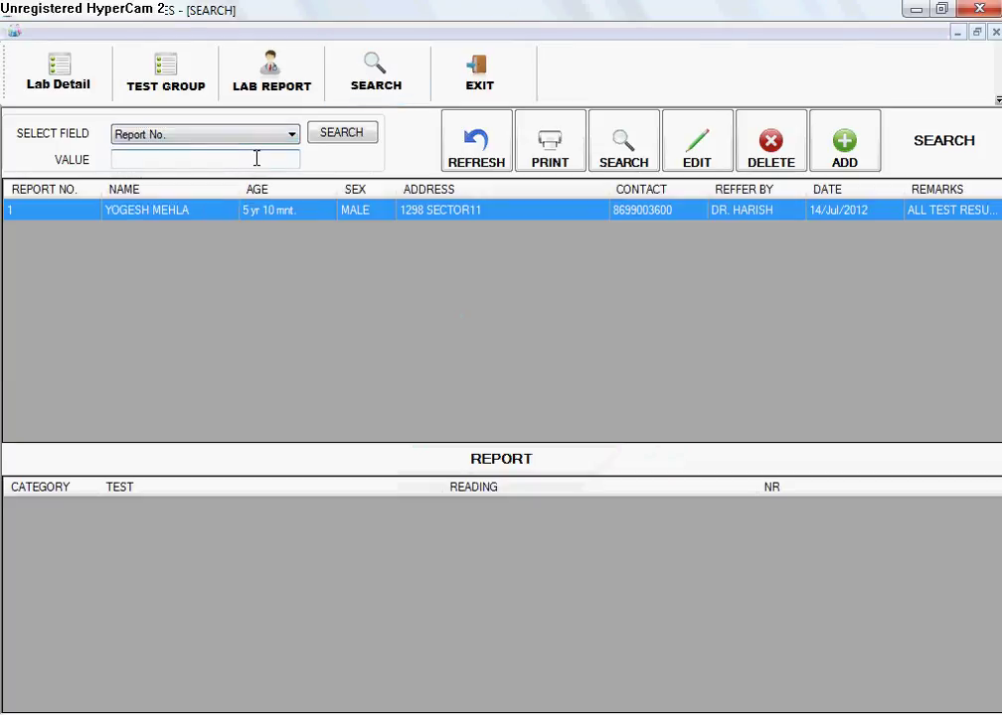
type("20")
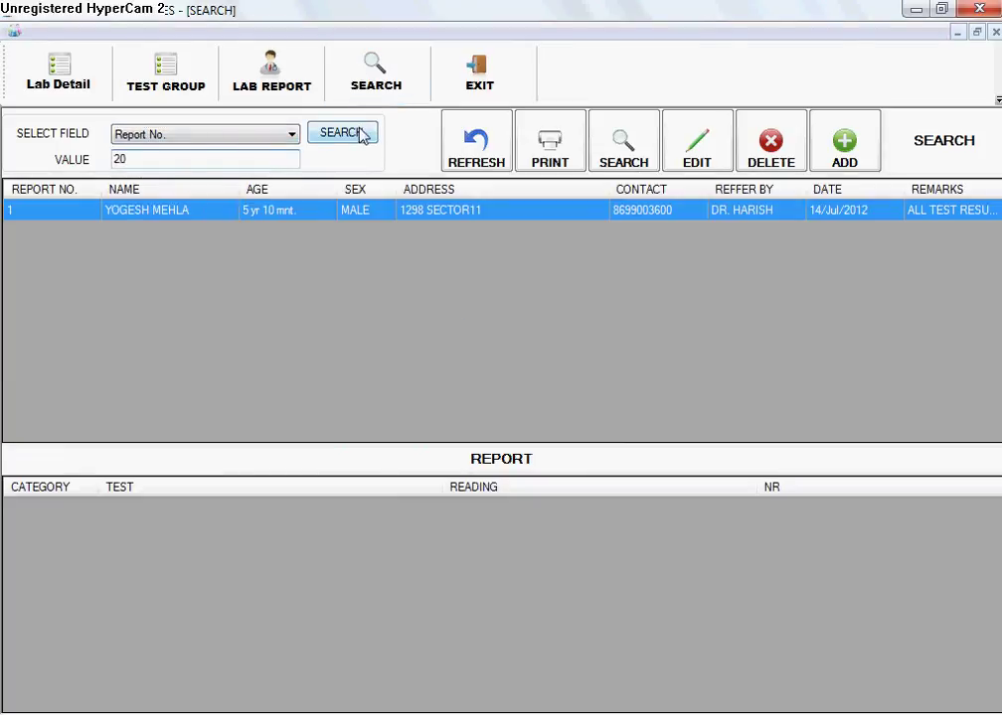
left_click(356, 134)
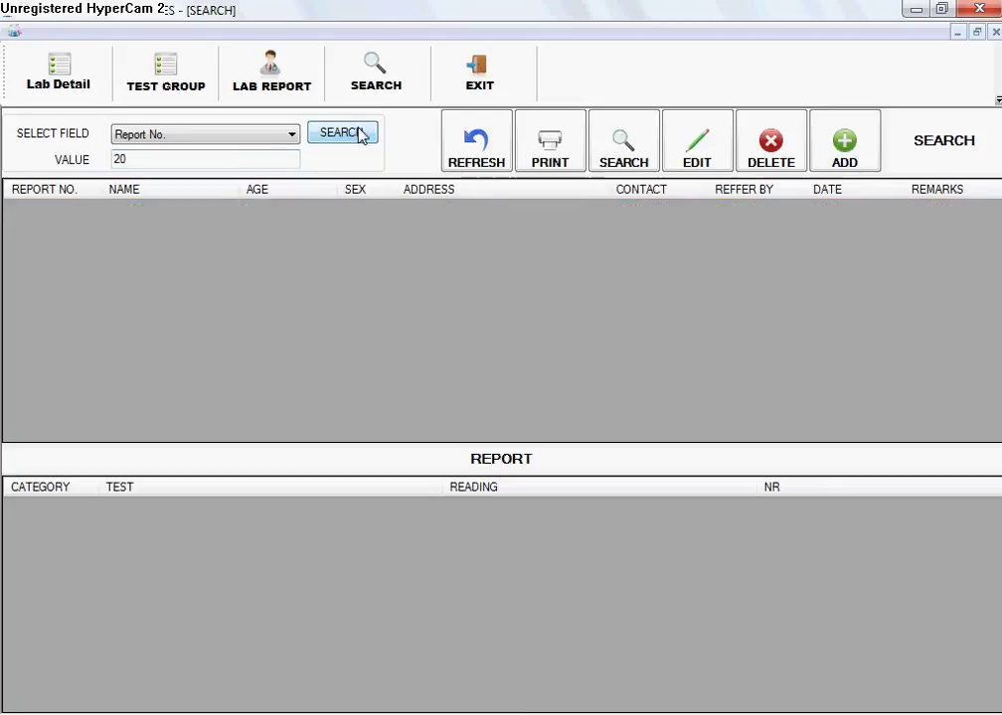
- Search again for report number 1 and list its six test readings
left_click(228, 164)
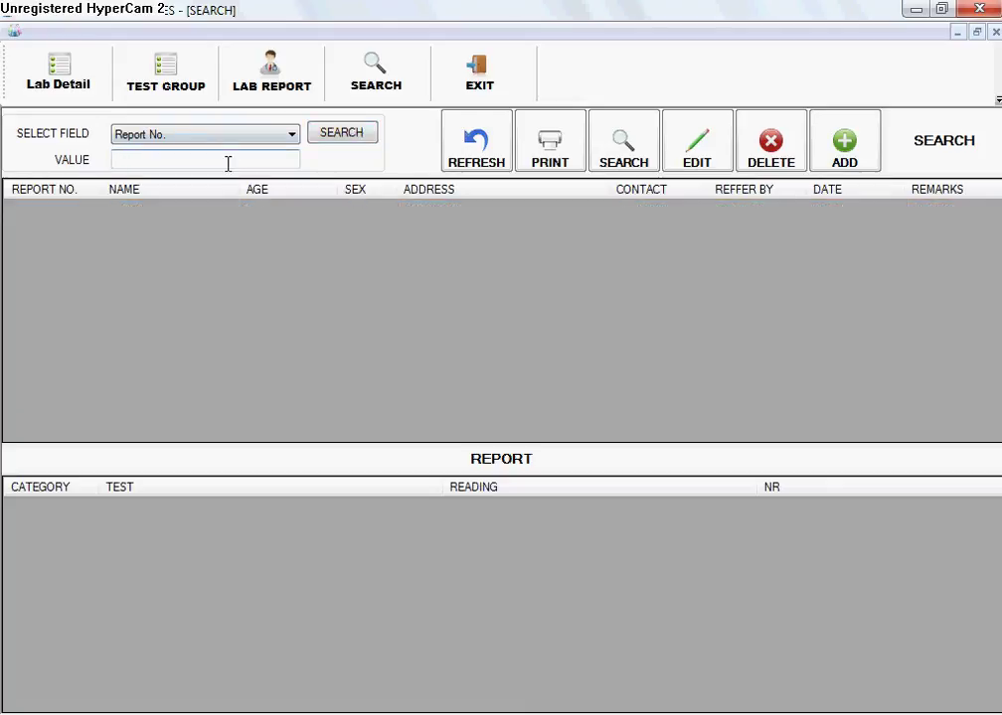
type("1")
left_click(365, 141)
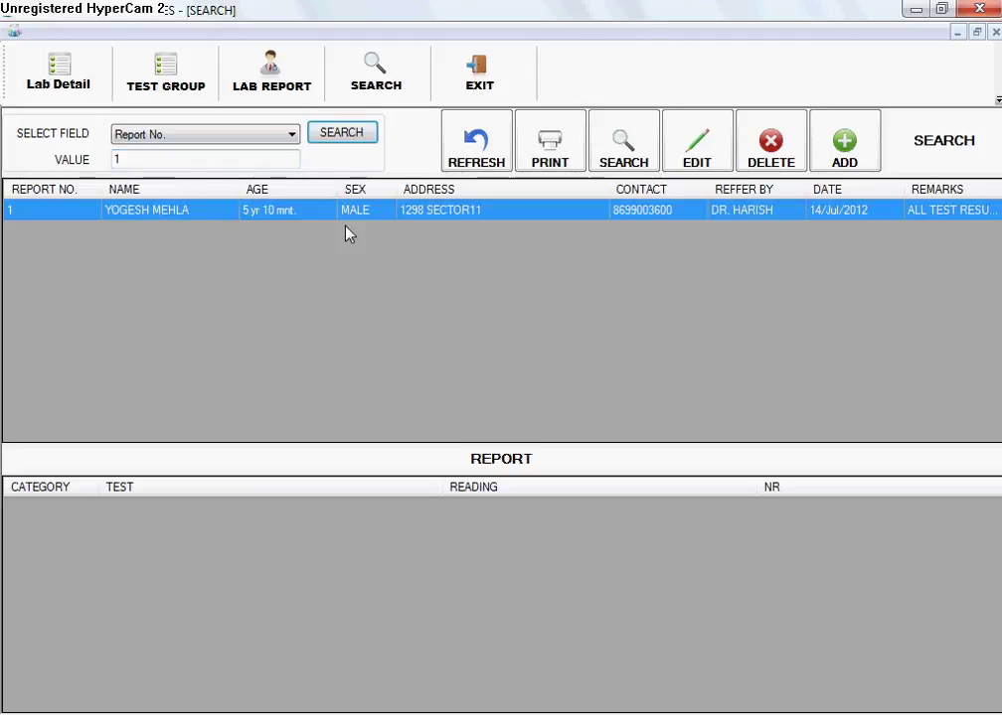
left_click(388, 215)
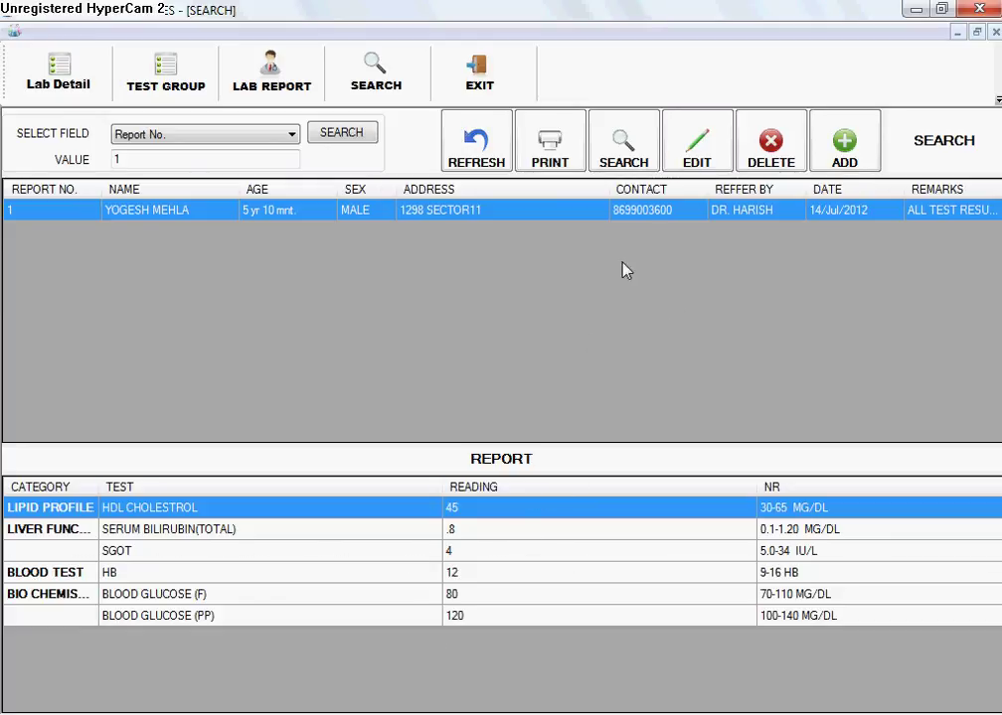
left_click(701, 134)
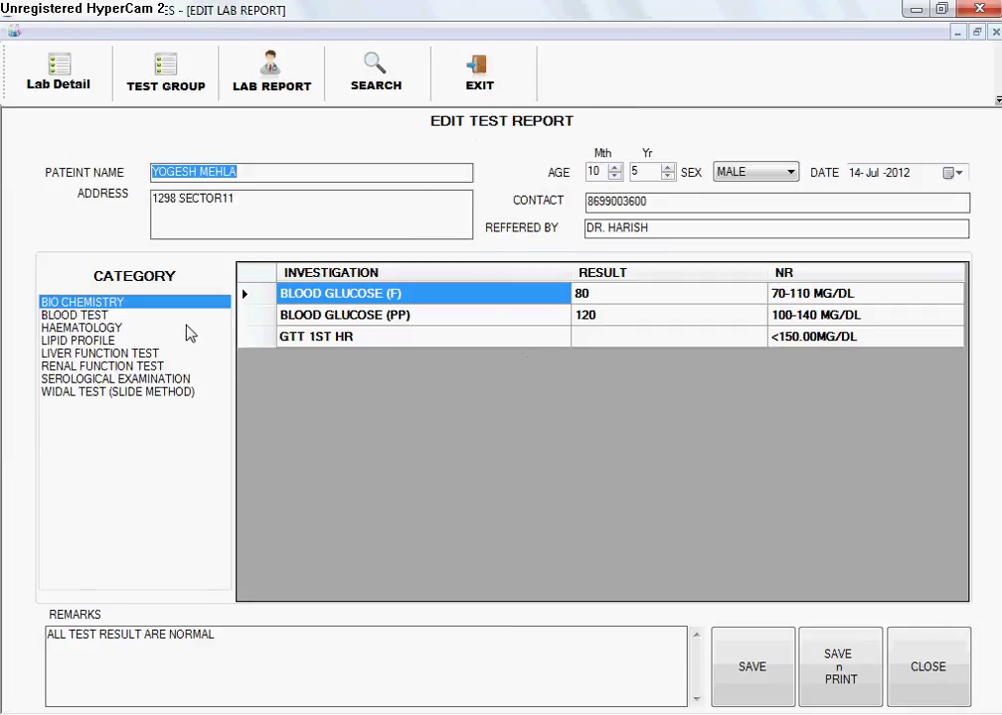
left_click(894, 680)
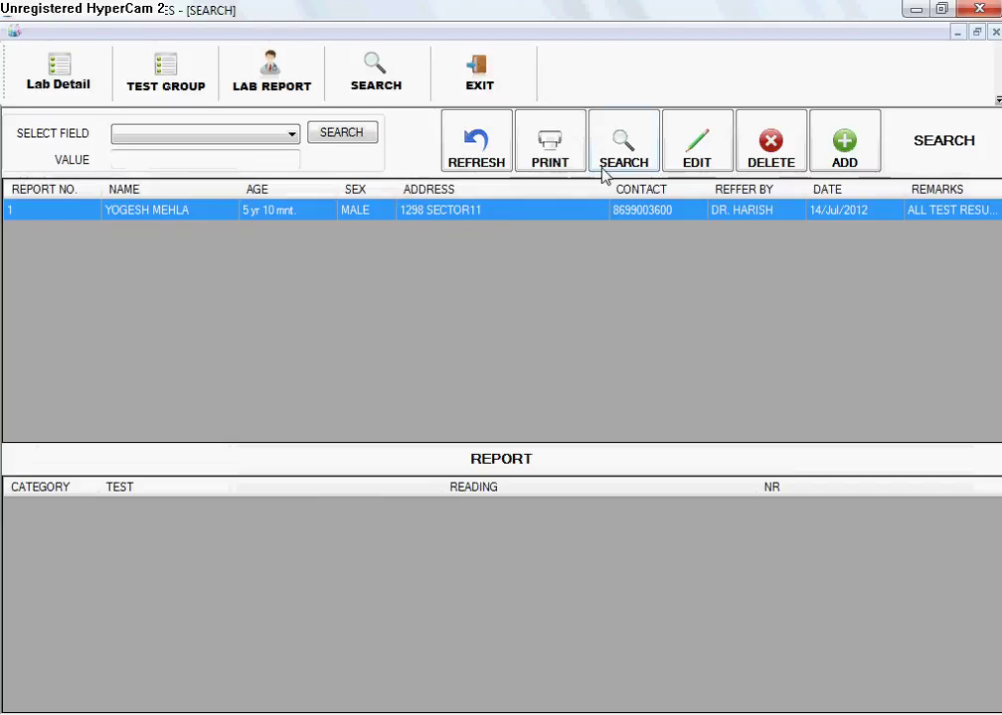
left_click(548, 155)
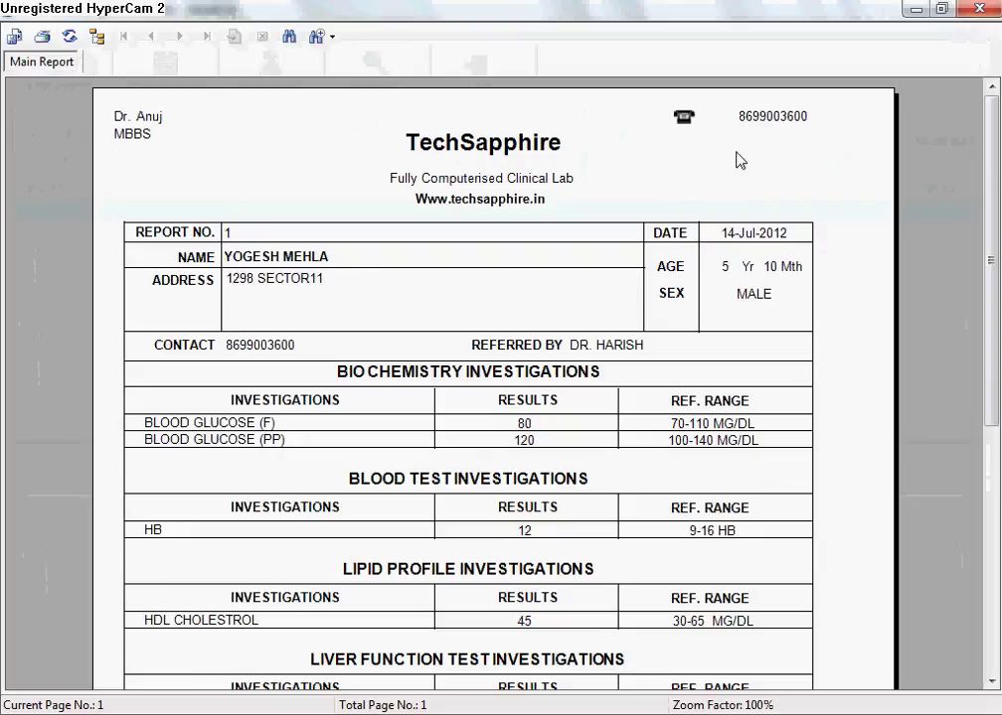
key("alt+F4")
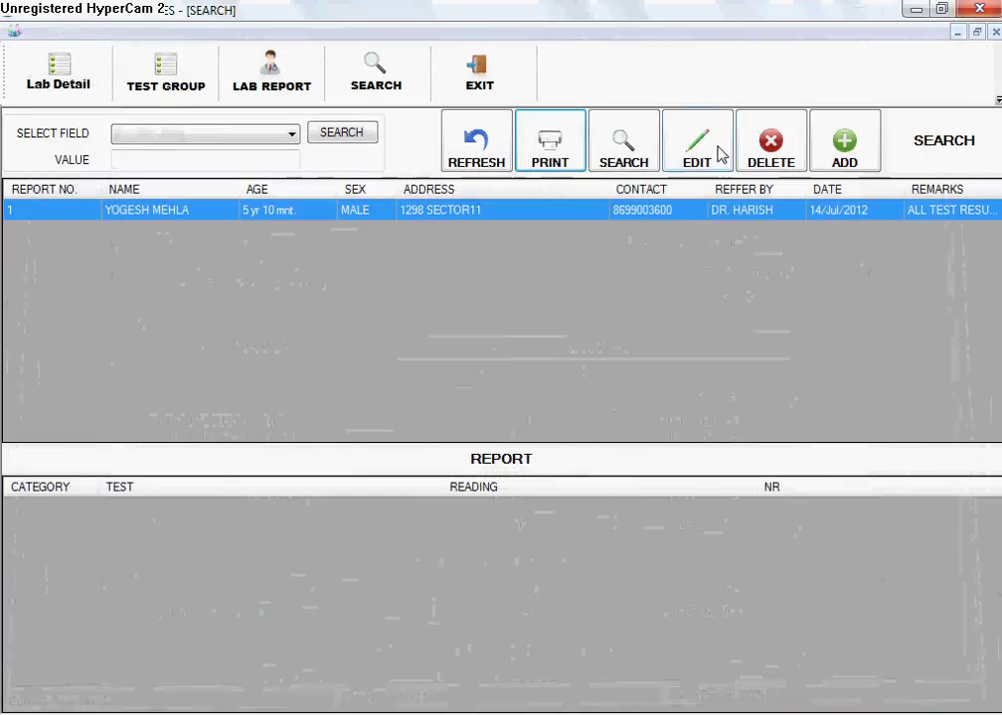